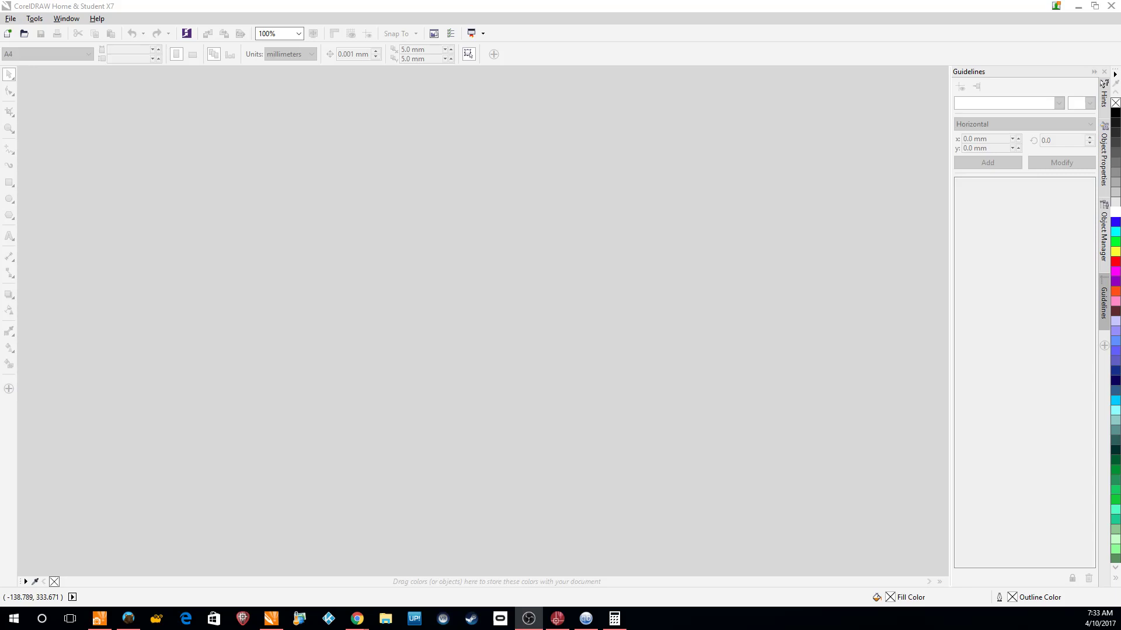
# Bring the CorelDRAW window to the front and open the File menu
pyautogui.click(271, 10)
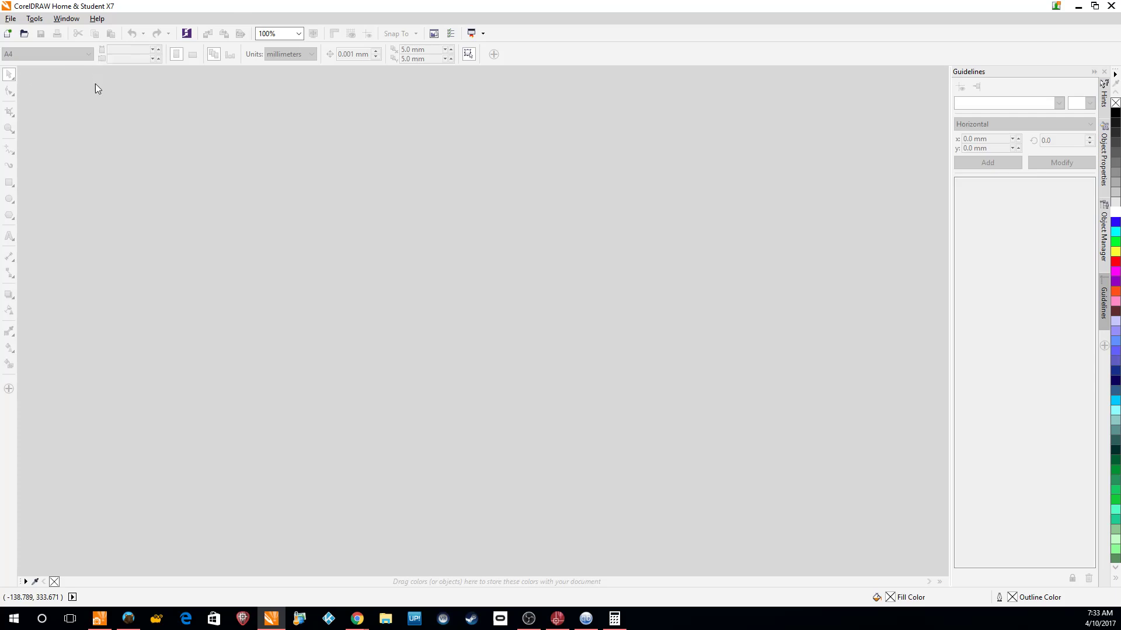
pyautogui.click(11, 19)
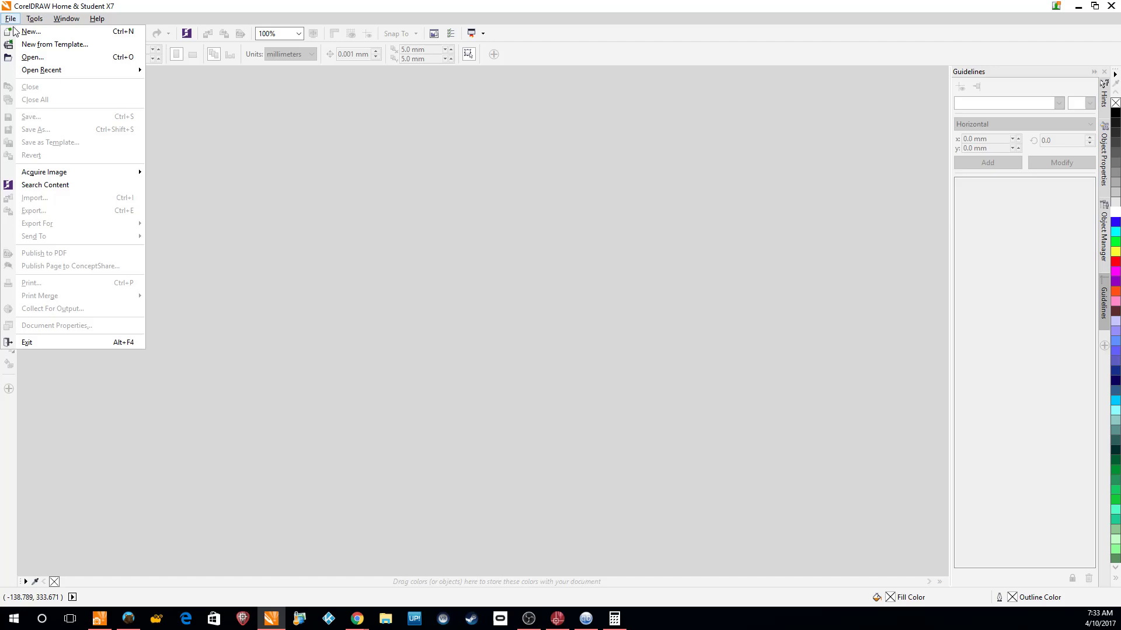
# Create a new document Untitled-1 with the default A4 settings
pyautogui.click(29, 33)
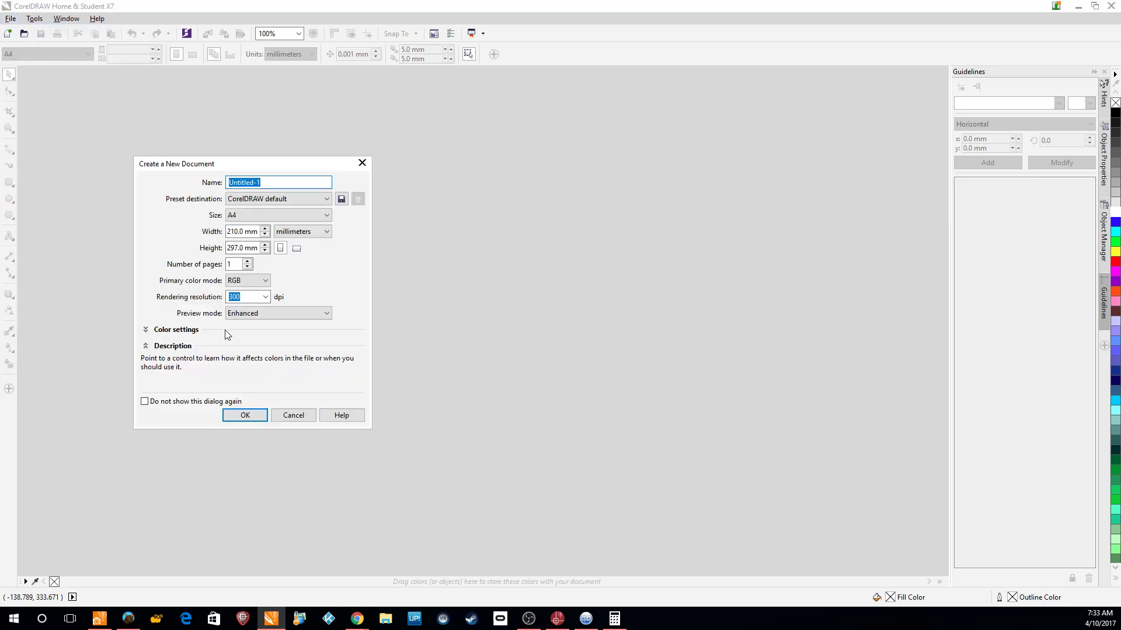
pyautogui.click(244, 415)
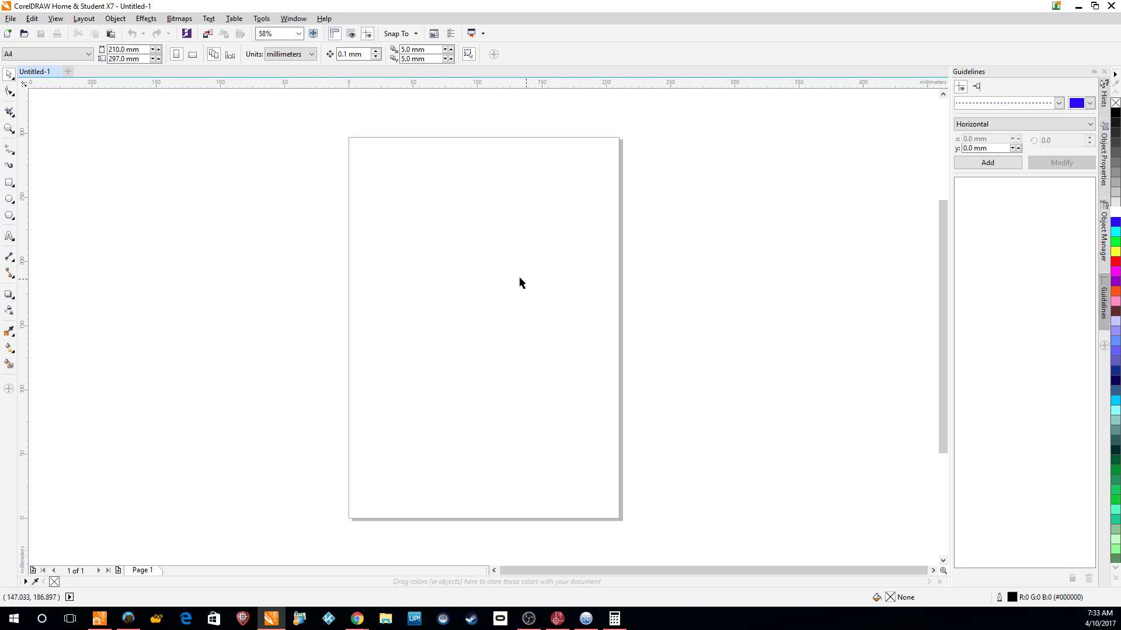
# Paste the copied university seal bitmap onto the page with Ctrl+V
pyautogui.hotkey('ctrl', 'v')
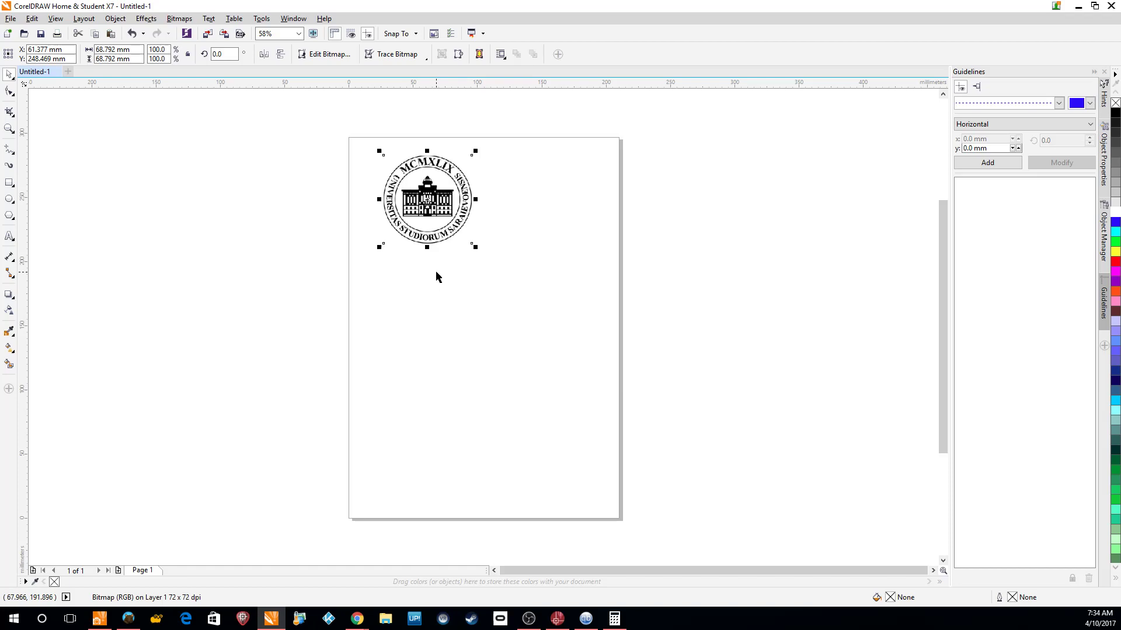
# Draw a circle below the seal and size it to 40 × 40 mm
pyautogui.click(10, 199)
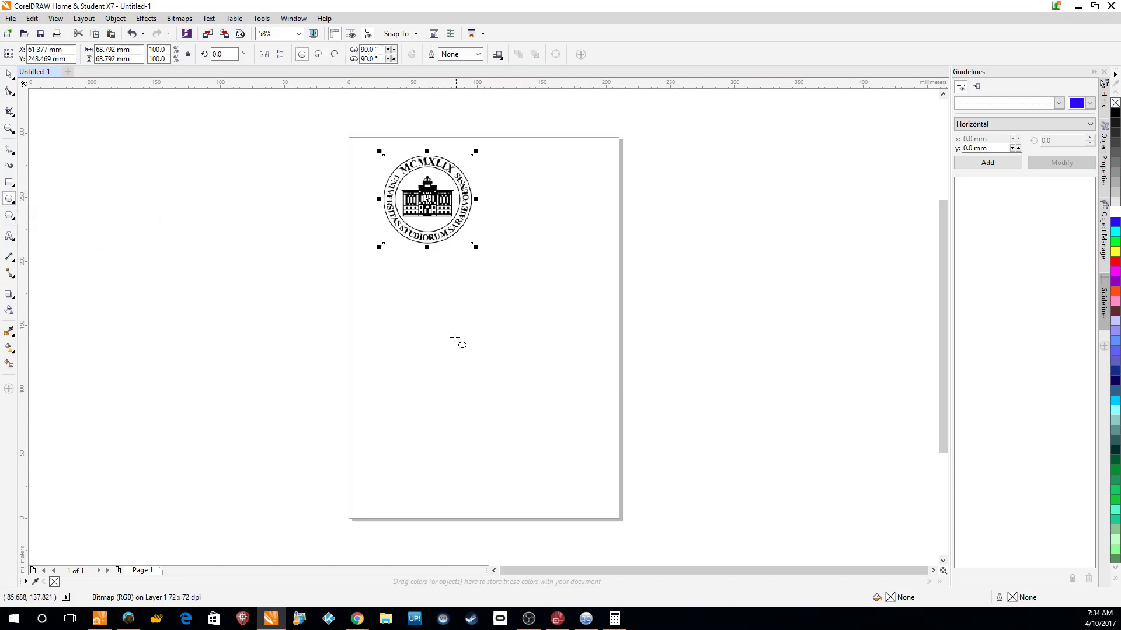
pyautogui.click(485, 309)
pyautogui.moveTo(446, 354); pyautogui.dragTo(535, 275)
pyautogui.moveTo(137, 50); pyautogui.dragTo(75, 51)
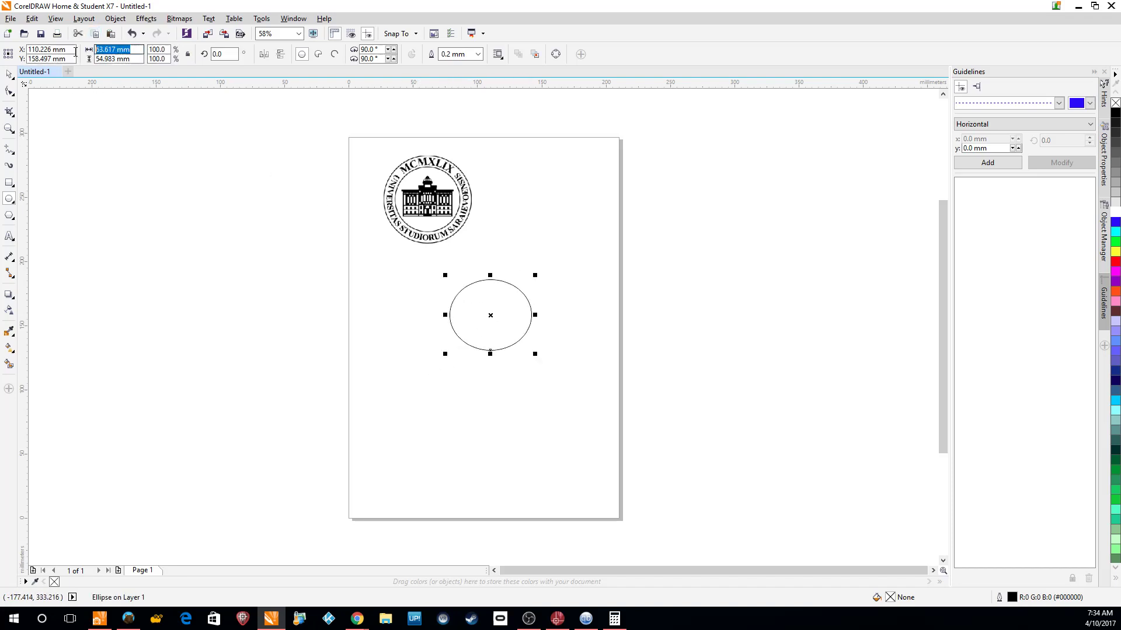
pyautogui.write('40')
pyautogui.press('Tab')
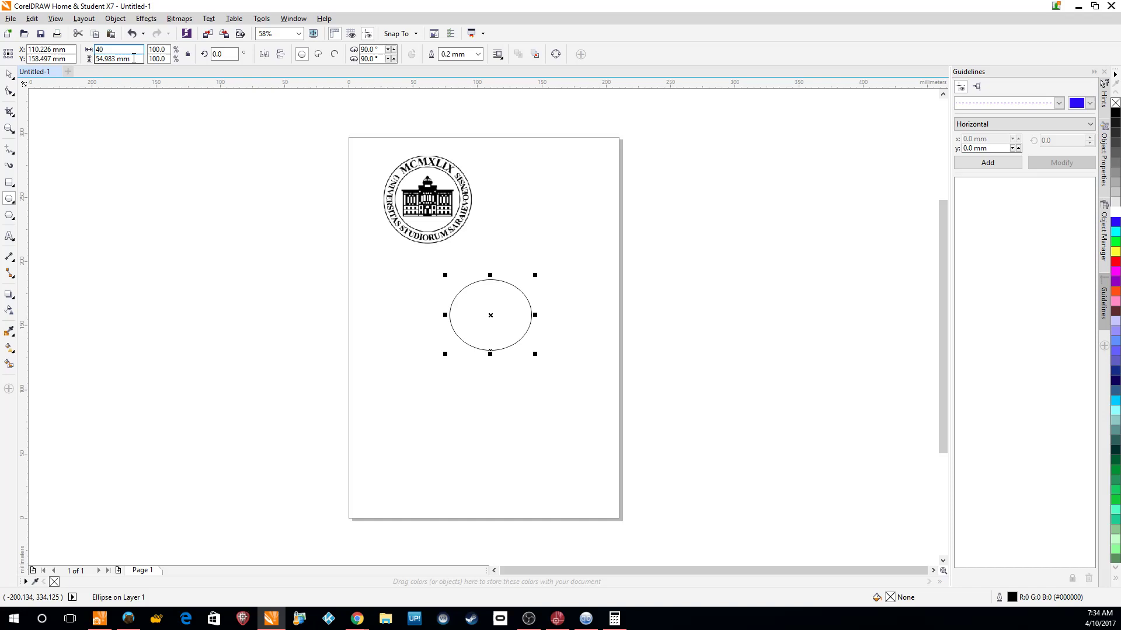
pyautogui.write('40')
pyautogui.press('Return')
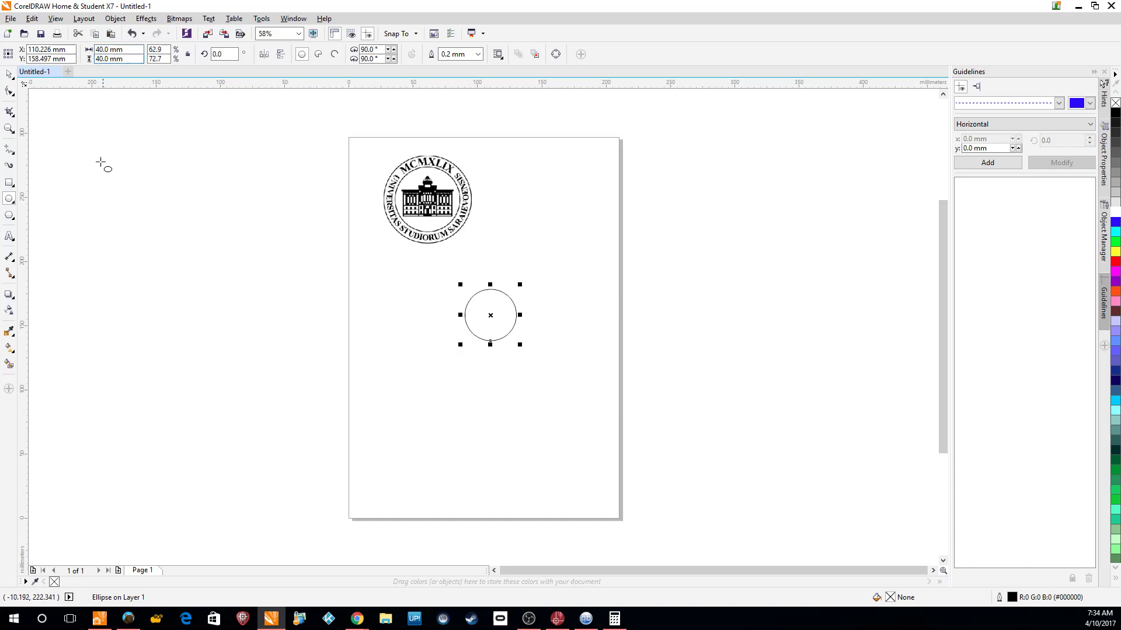
# Draw a second 28.28 mm circle and snap it to the first circle's centre
pyautogui.click(10, 198)
pyautogui.moveTo(527, 332); pyautogui.dragTo(578, 279)
pyautogui.click(108, 50)
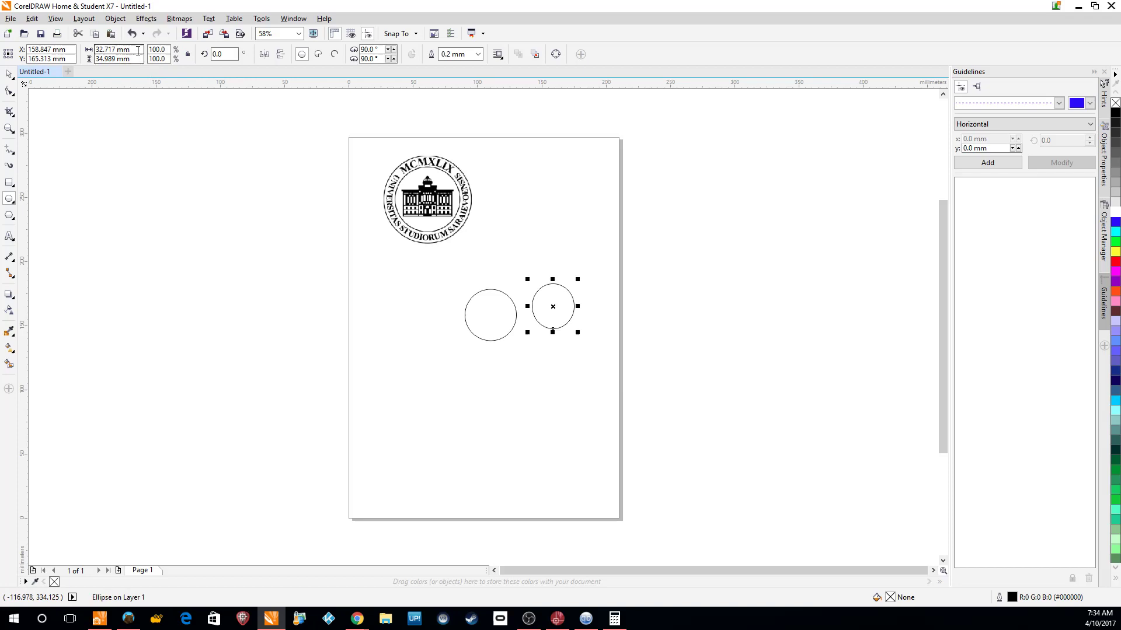
pyautogui.write('28.28')
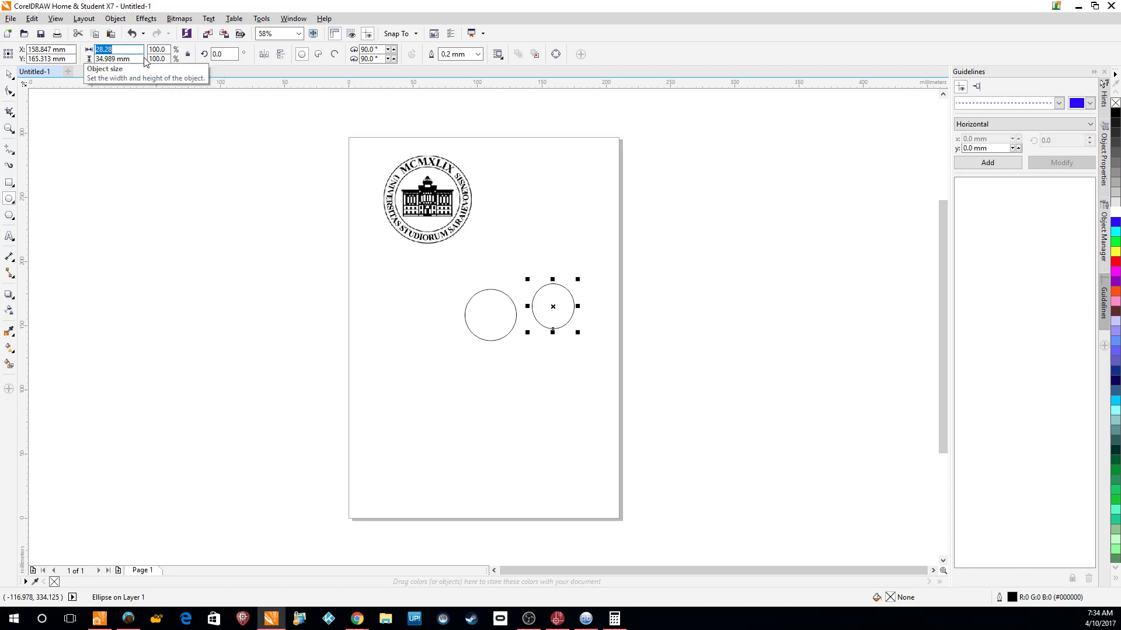
pyautogui.moveTo(143, 59); pyautogui.dragTo(100, 60)
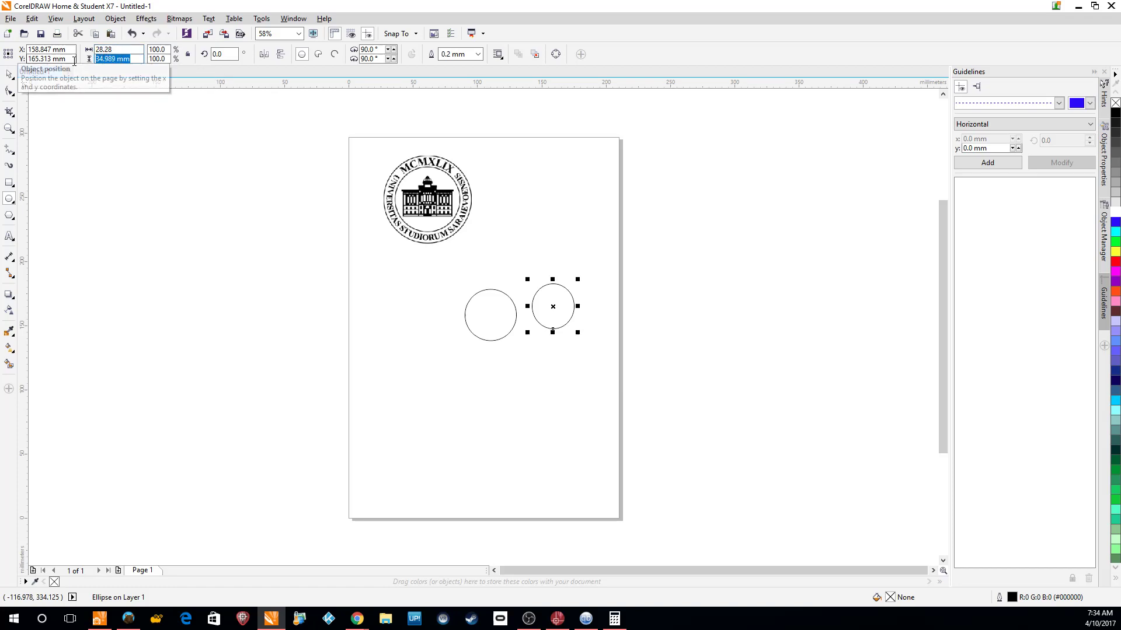
pyautogui.write('28.28')
pyautogui.press('Return')
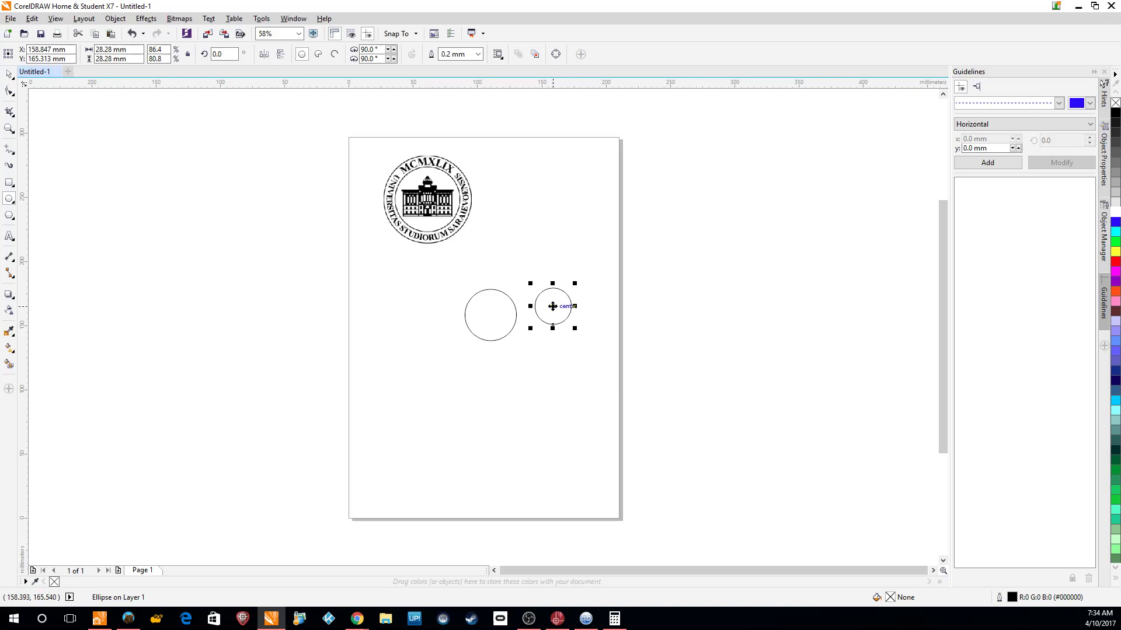
pyautogui.moveTo(553, 306); pyautogui.dragTo(493, 313)
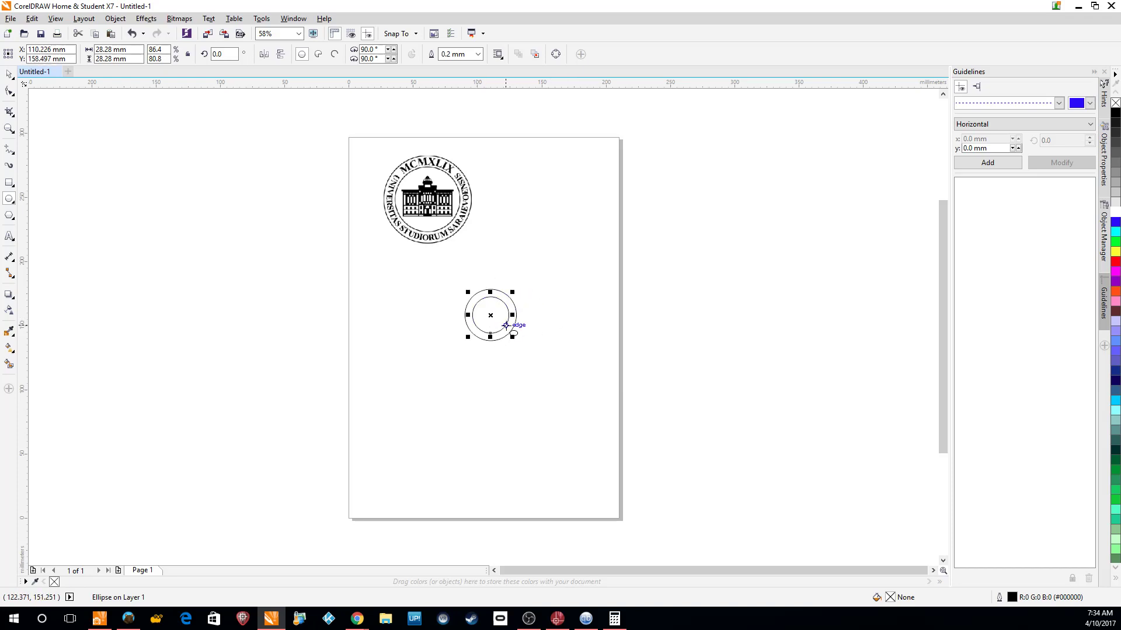
pyautogui.scroll(4, 491, 315)
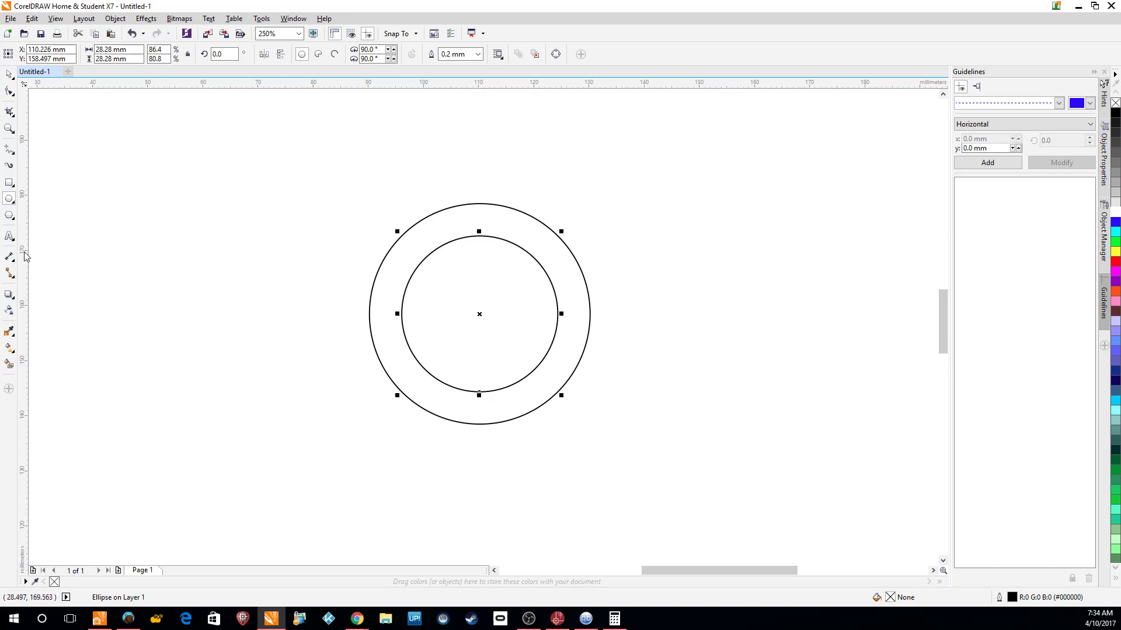
# Type SMLXXX as text running along the inner circle
pyautogui.click(10, 236)
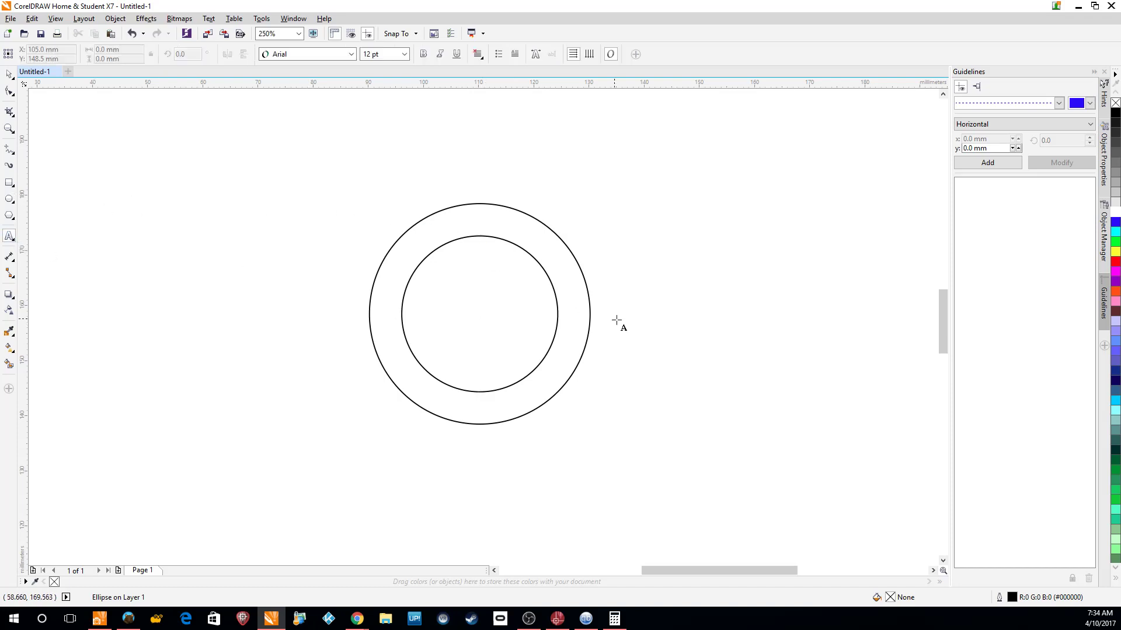
pyautogui.click(434, 245)
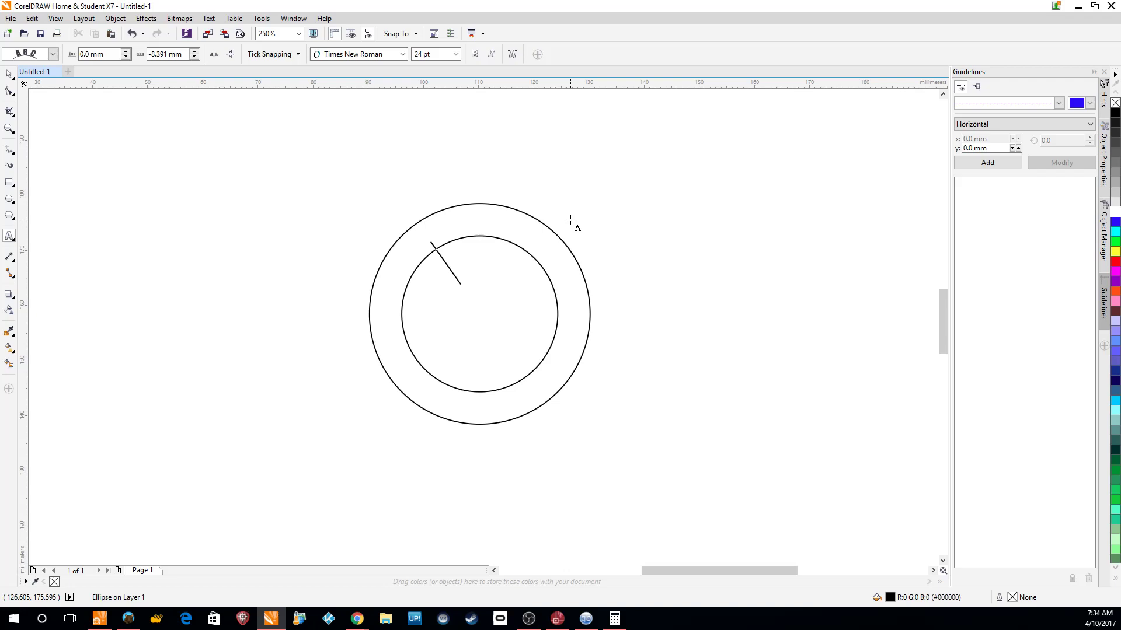
pyautogui.write('S')
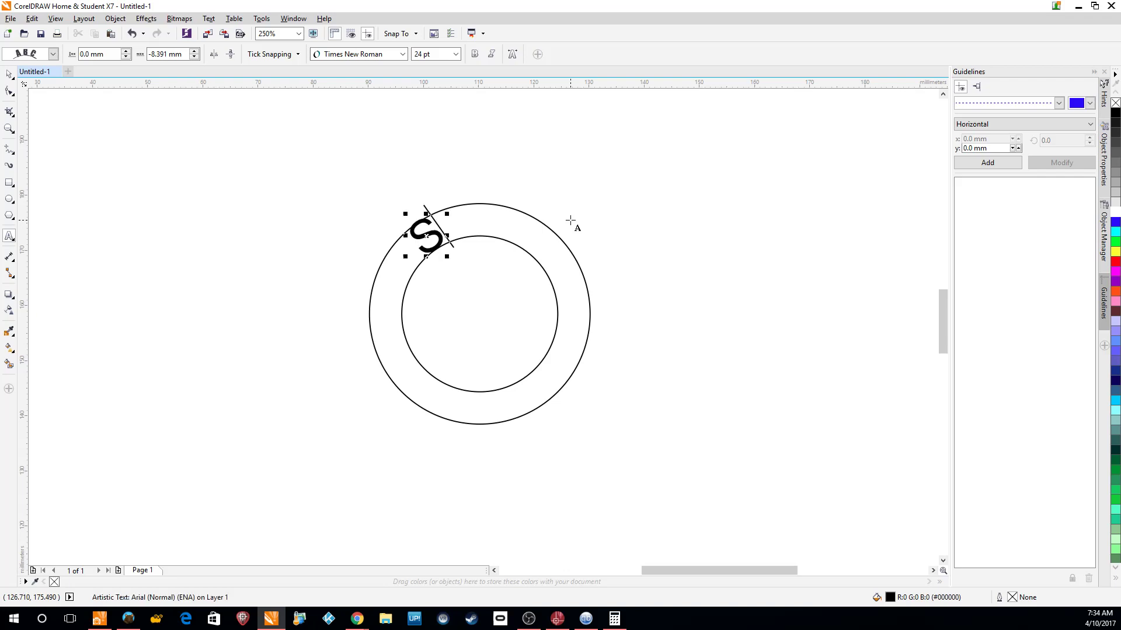
pyautogui.write('MLXXX')
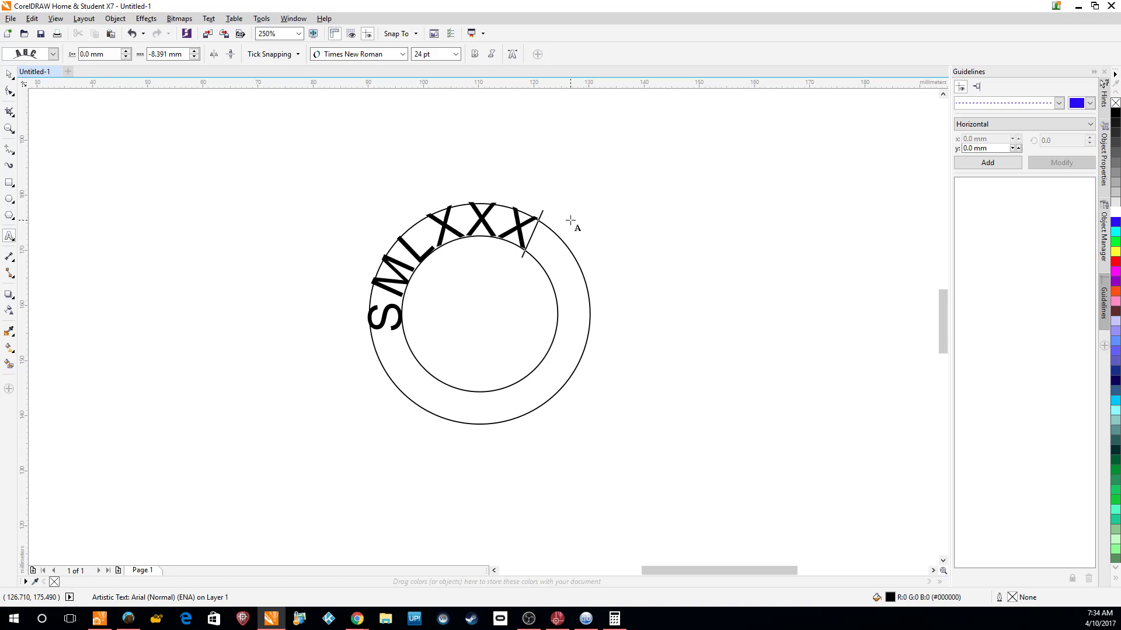
# Set the SMLXXX text to Times New Roman at 18 pt
pyautogui.hotkey('ctrl', 'a')
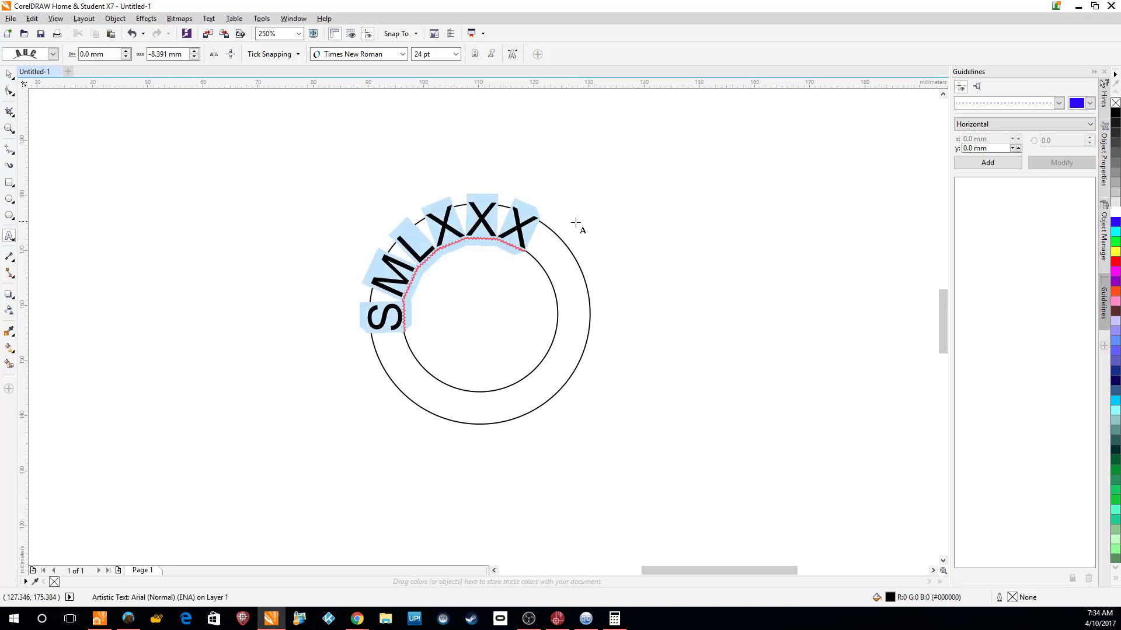
pyautogui.click(378, 56)
pyautogui.click(373, 82)
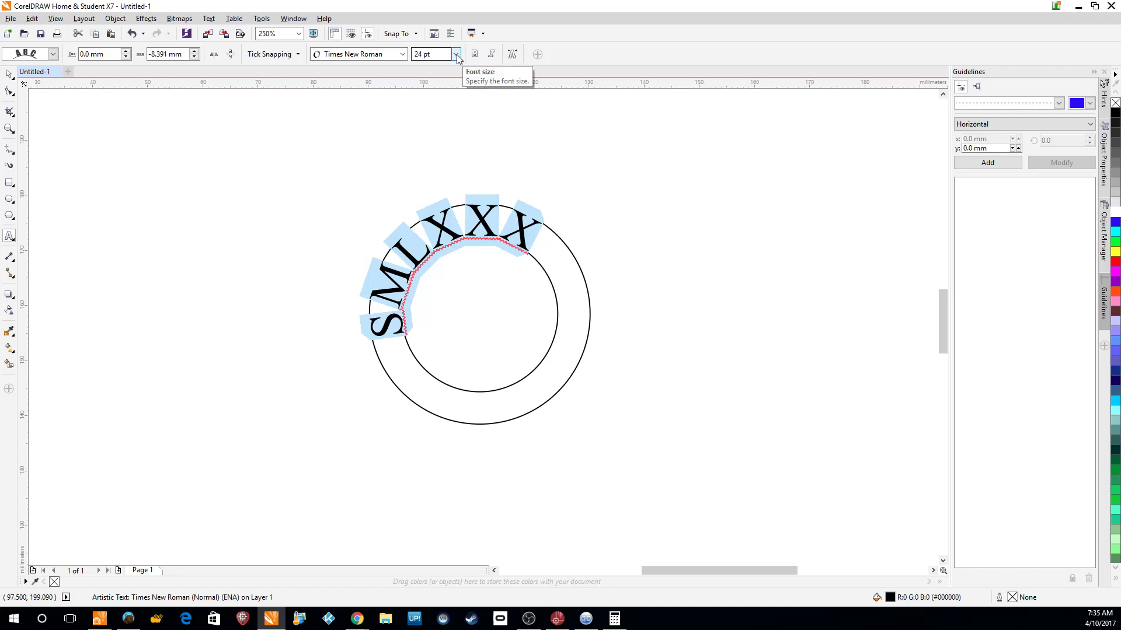
pyautogui.click(456, 55)
pyautogui.click(424, 155)
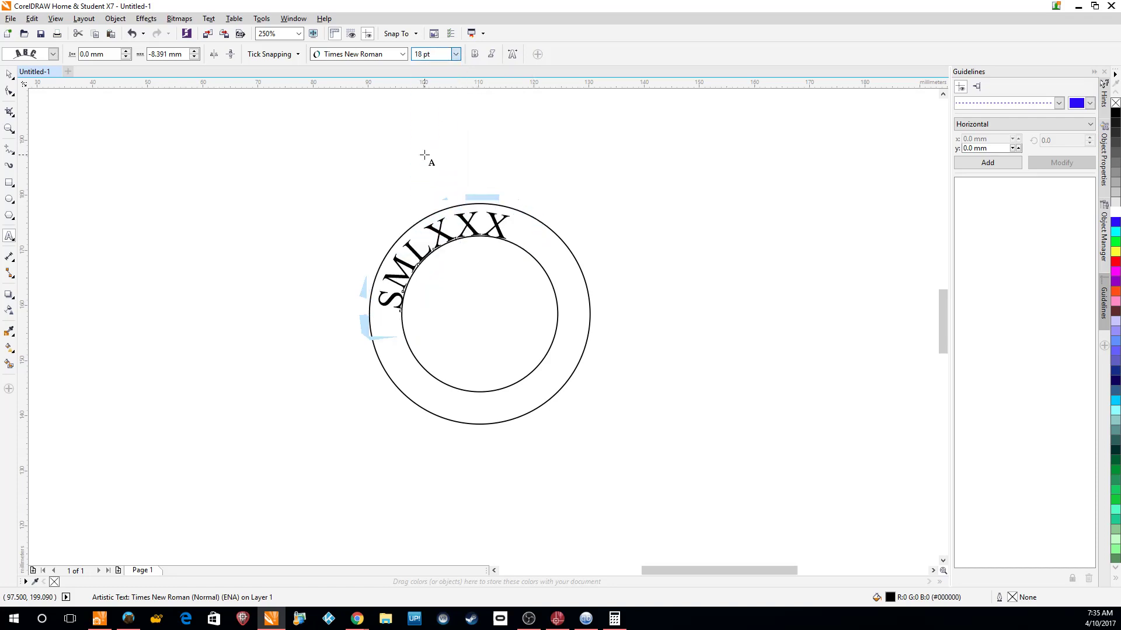
pyautogui.click(484, 225)
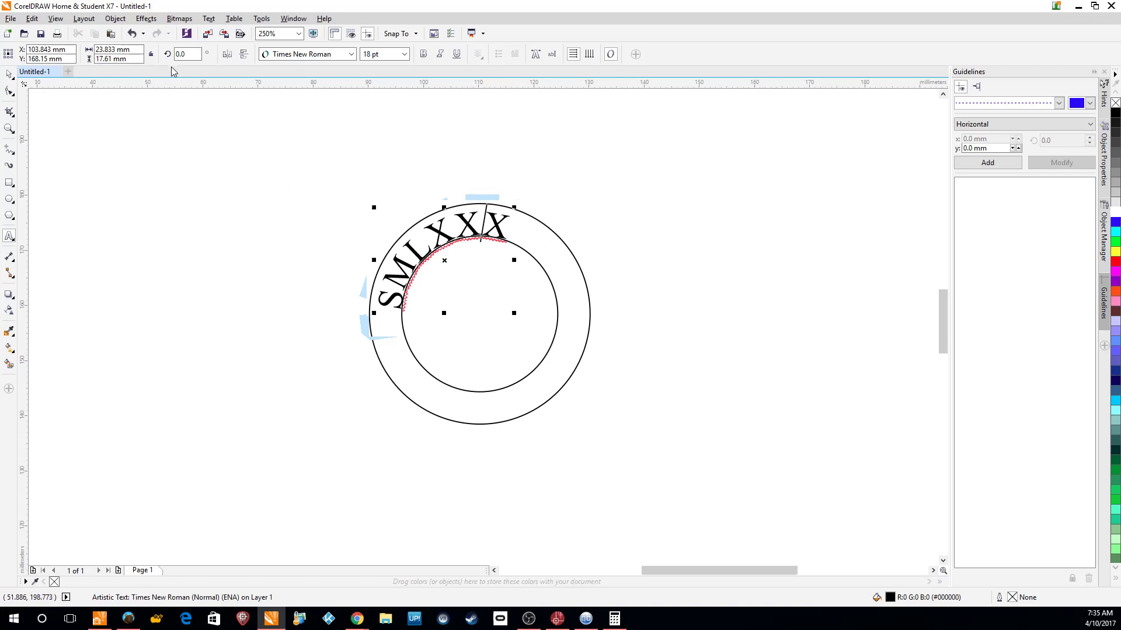
# Give the SMLXXX text a -0.391 mm offset, 0.5 mm path distance, and make it bold
pyautogui.click(8, 76)
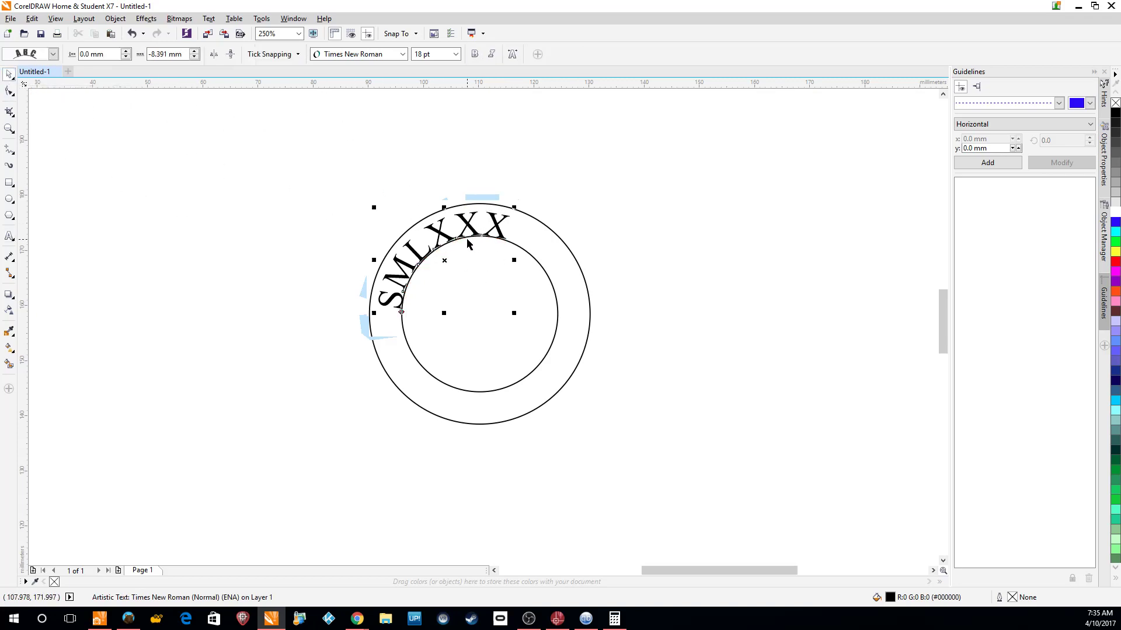
pyautogui.click(193, 54)
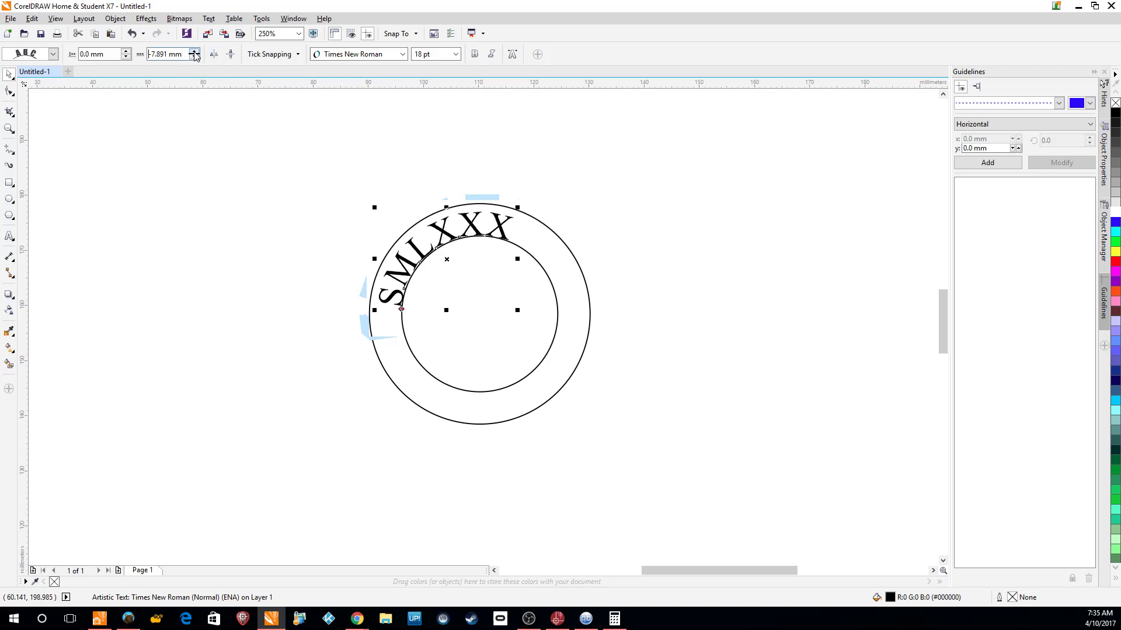
pyautogui.click(193, 51)
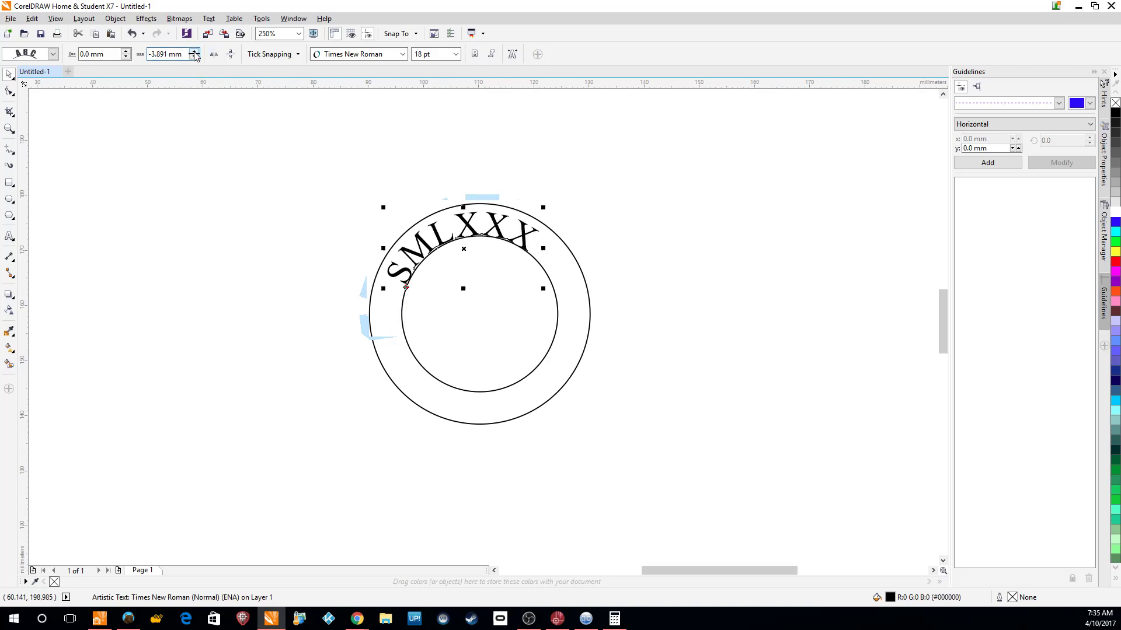
pyautogui.click(193, 52)
pyautogui.click(193, 51)
pyautogui.click(193, 51)
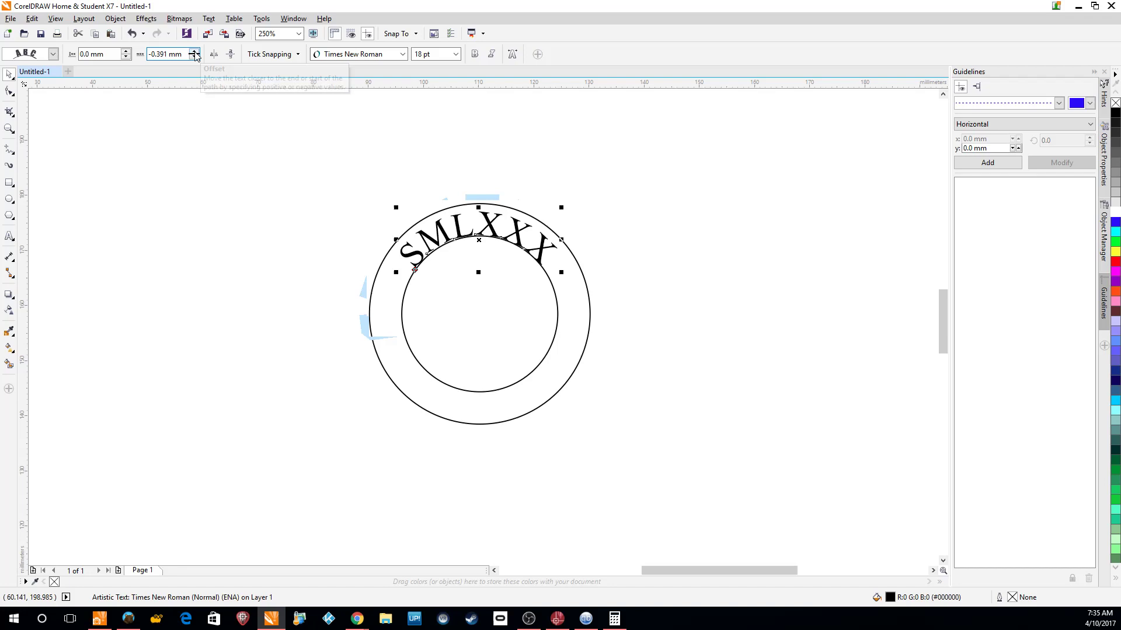
pyautogui.click(194, 51)
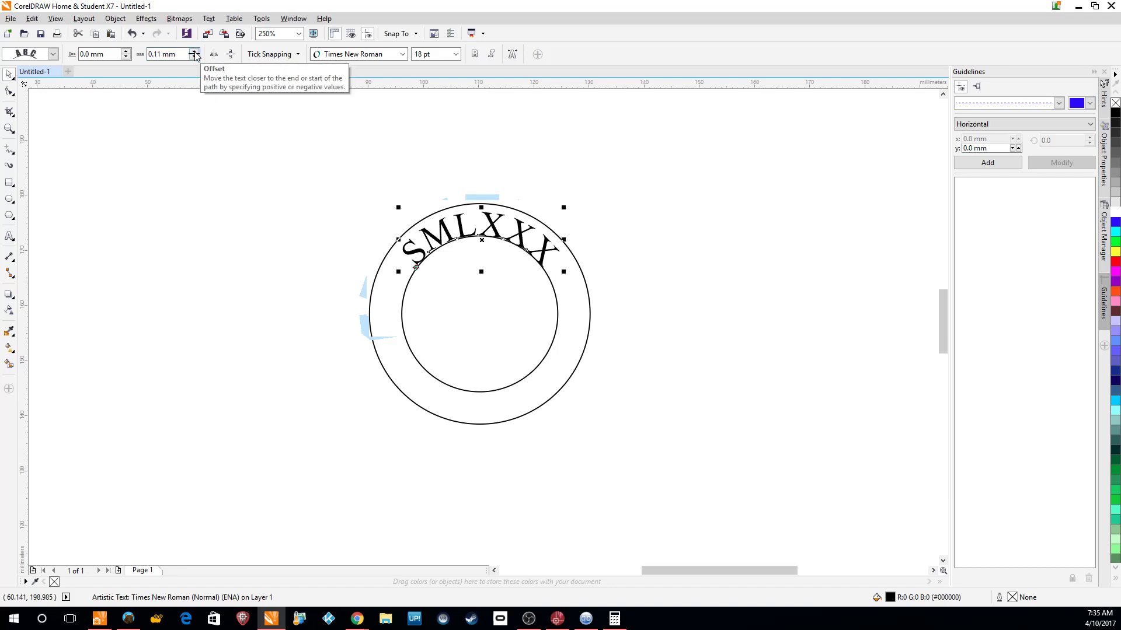
pyautogui.click(198, 57)
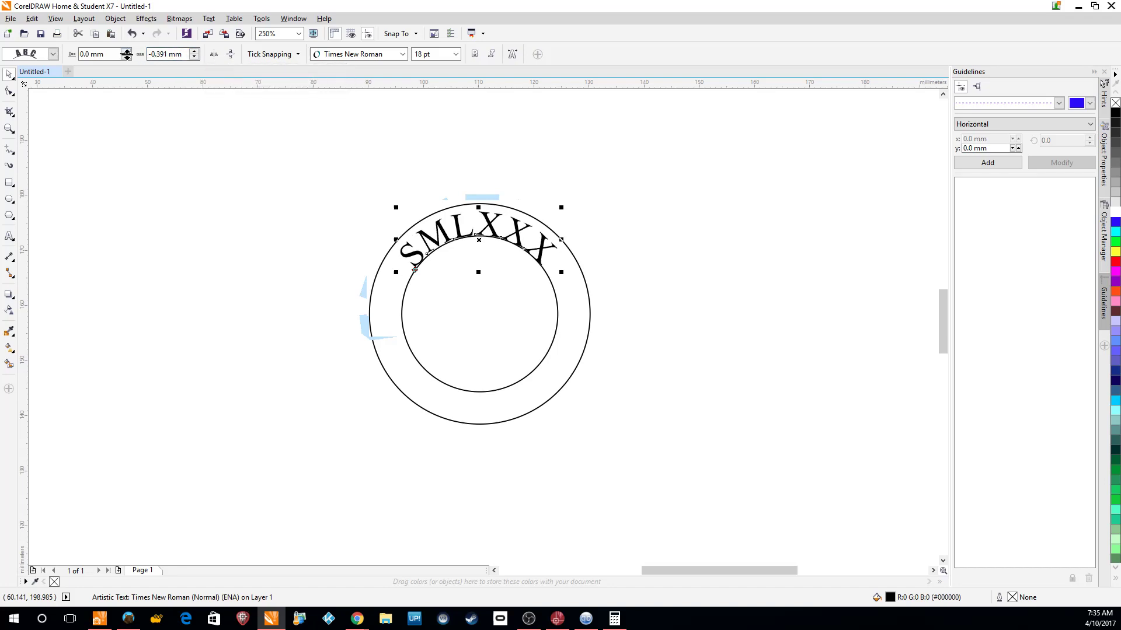
pyautogui.click(126, 52)
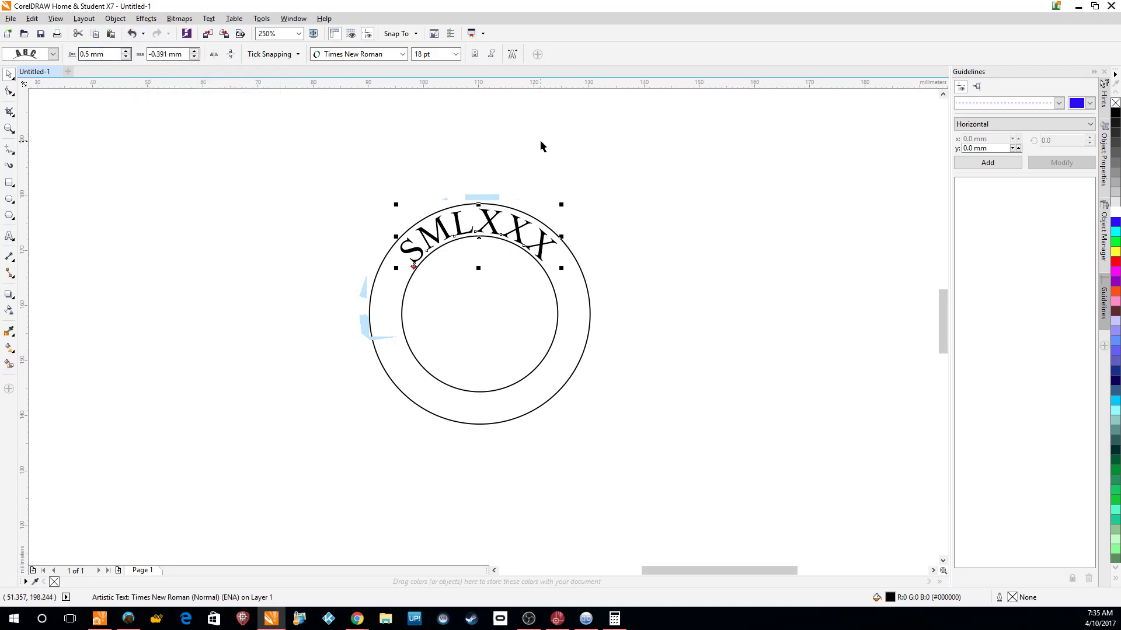
pyautogui.click(476, 54)
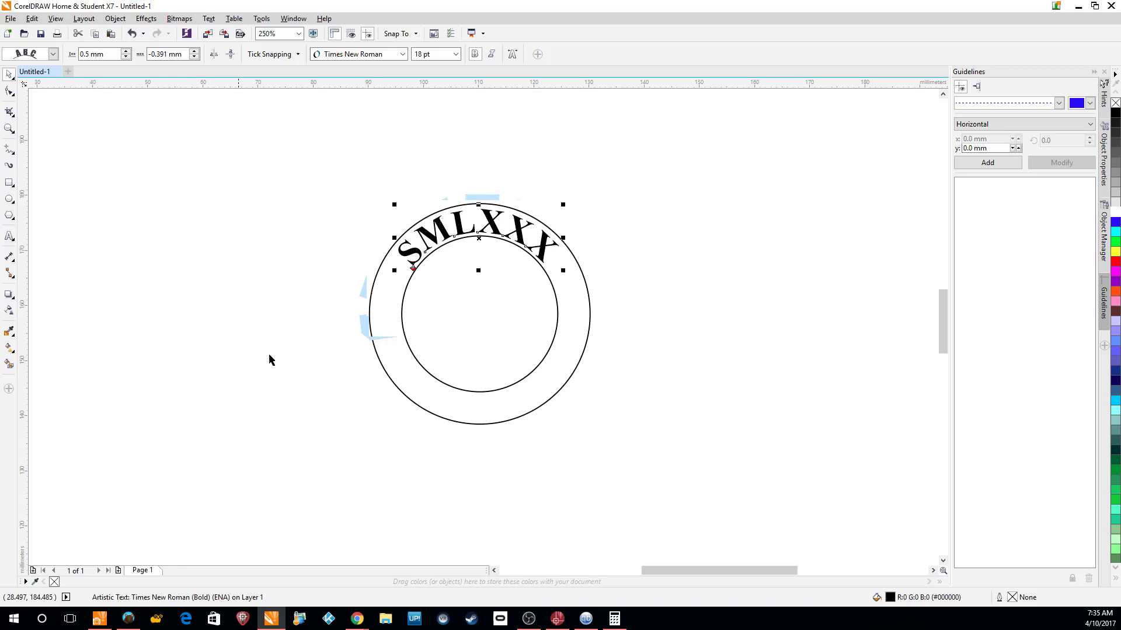
# Type HABITUS UNIVERSITATIS VAPID along the outer circle
pyautogui.click(9, 236)
pyautogui.press('Escape')
pyautogui.press('F8')
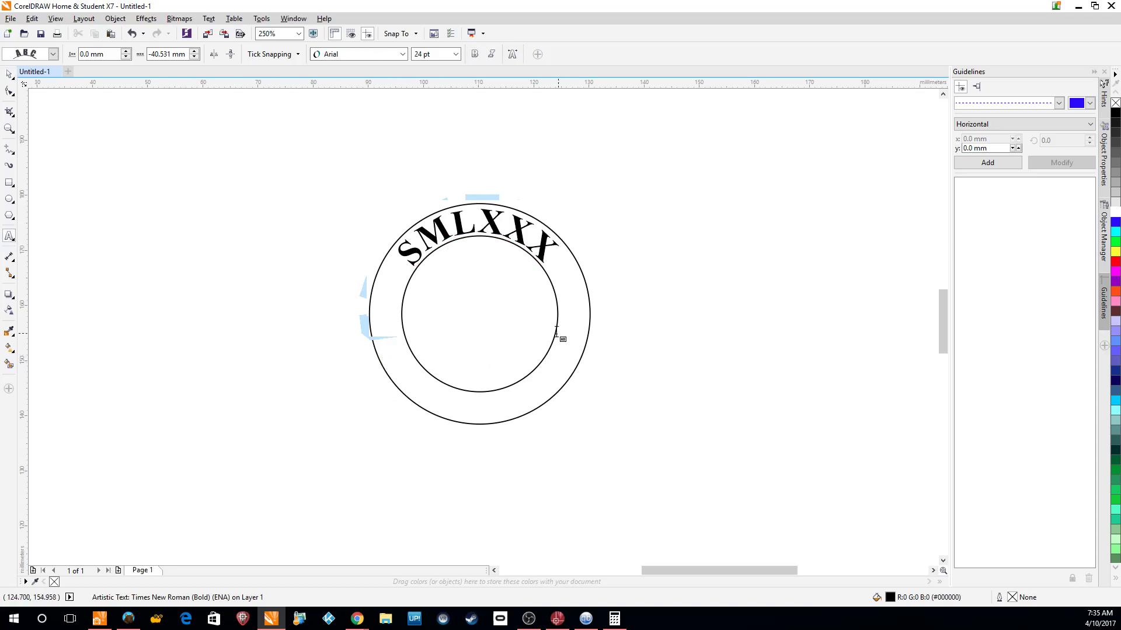
pyautogui.click(562, 335)
pyautogui.write('HABI')
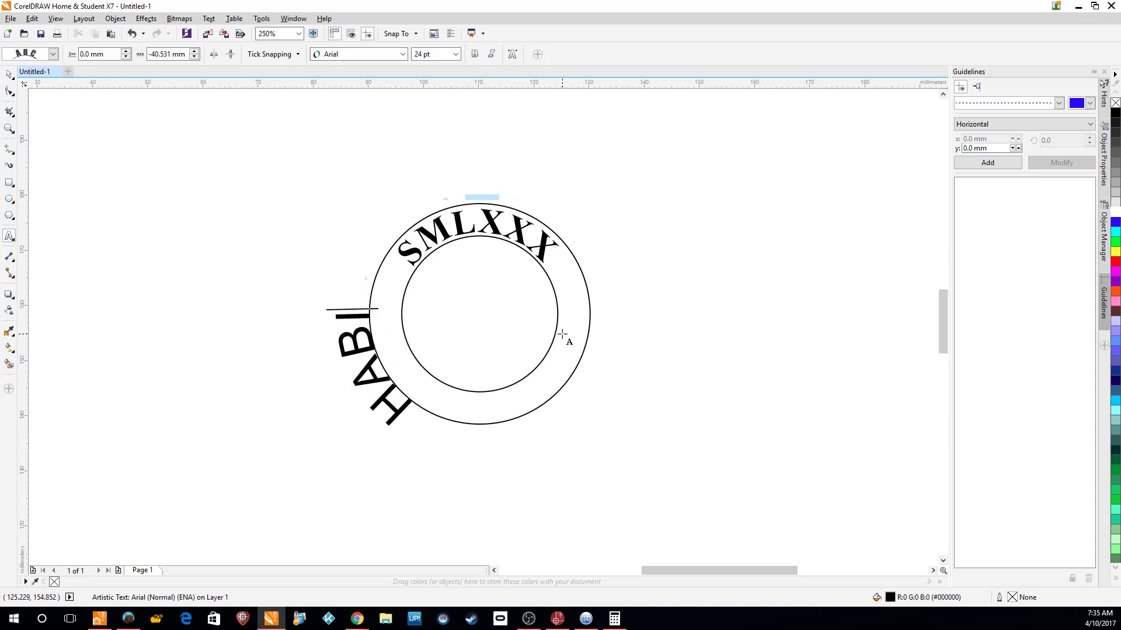
pyautogui.write('TUS U')
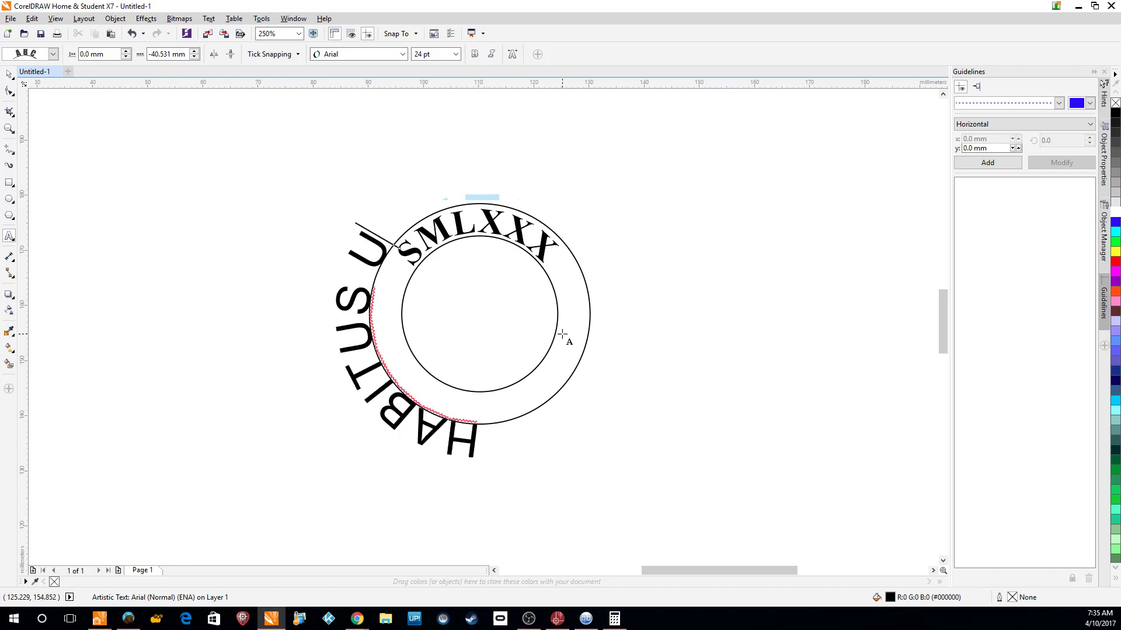
pyautogui.write('NIVE')
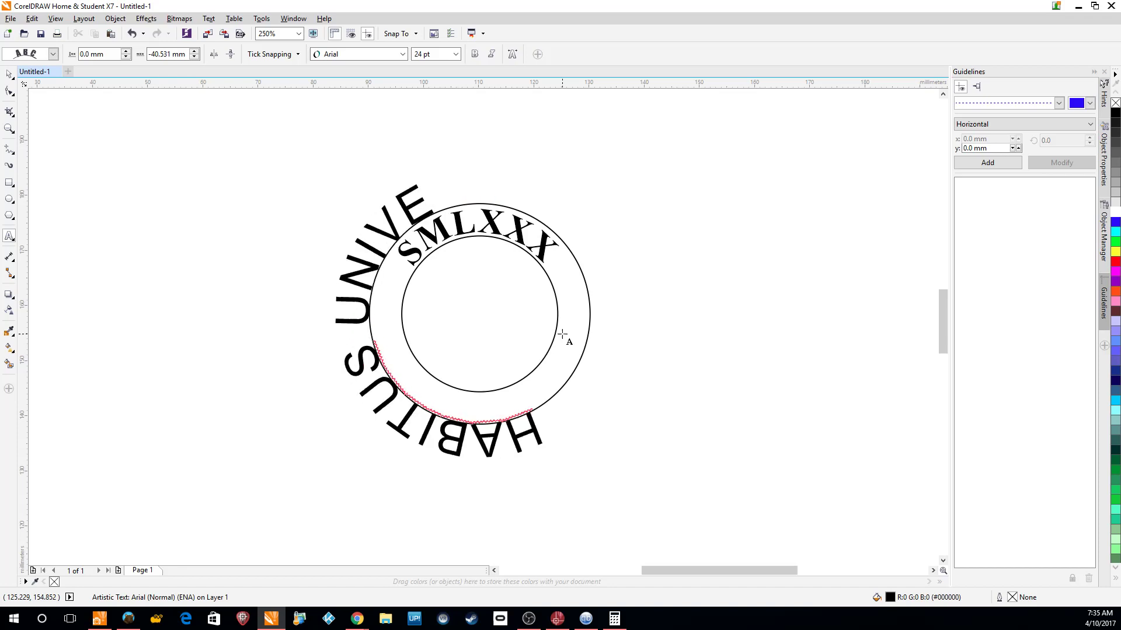
pyautogui.write('RSITAT')
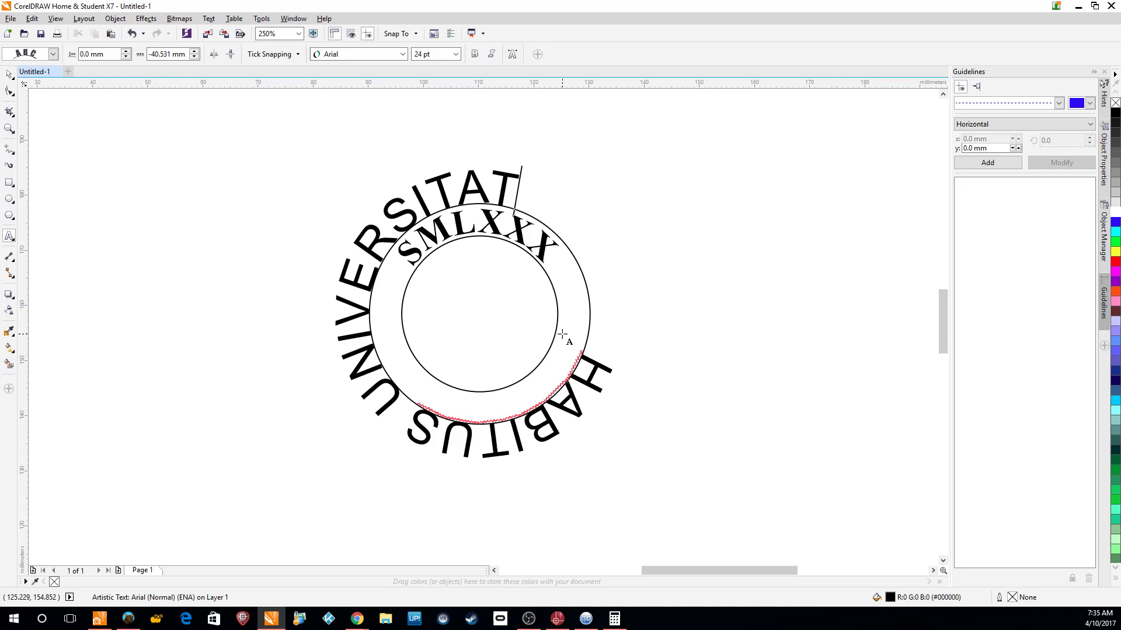
pyautogui.write('IS')
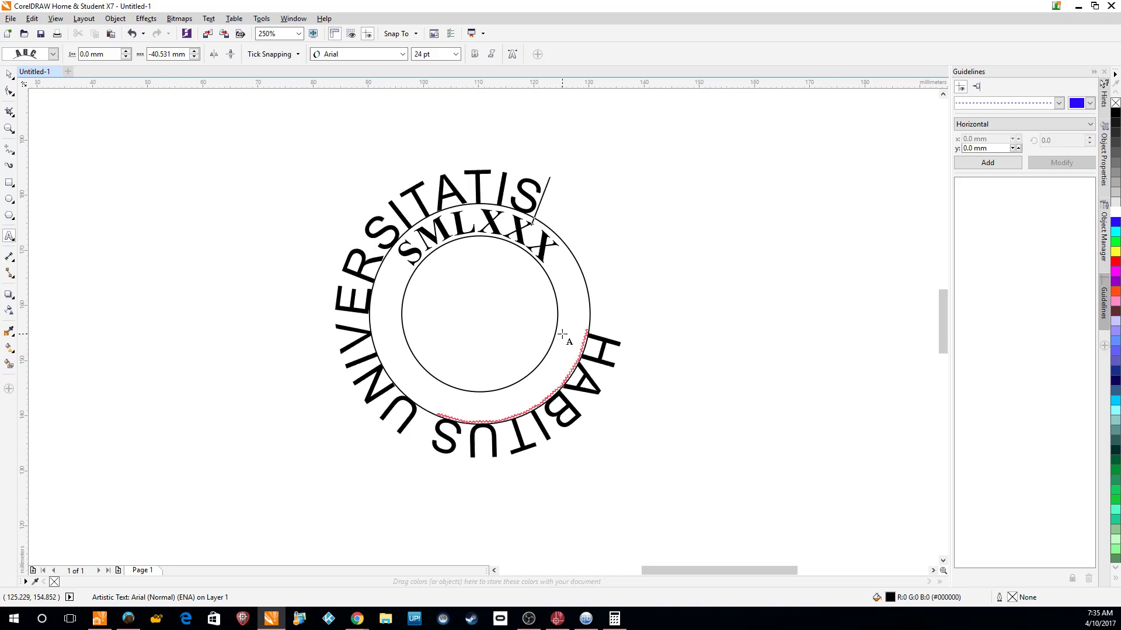
pyautogui.write(' VAPID')
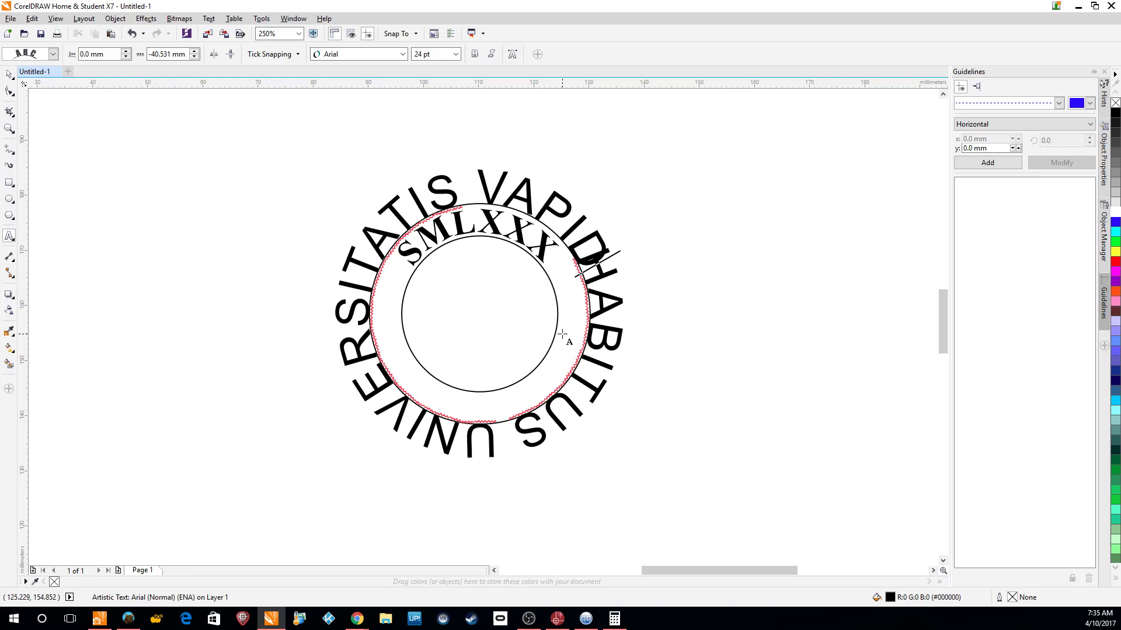
# Set the new curved text to 12 pt Times New Roman
pyautogui.hotkey('ctrl', 'a')
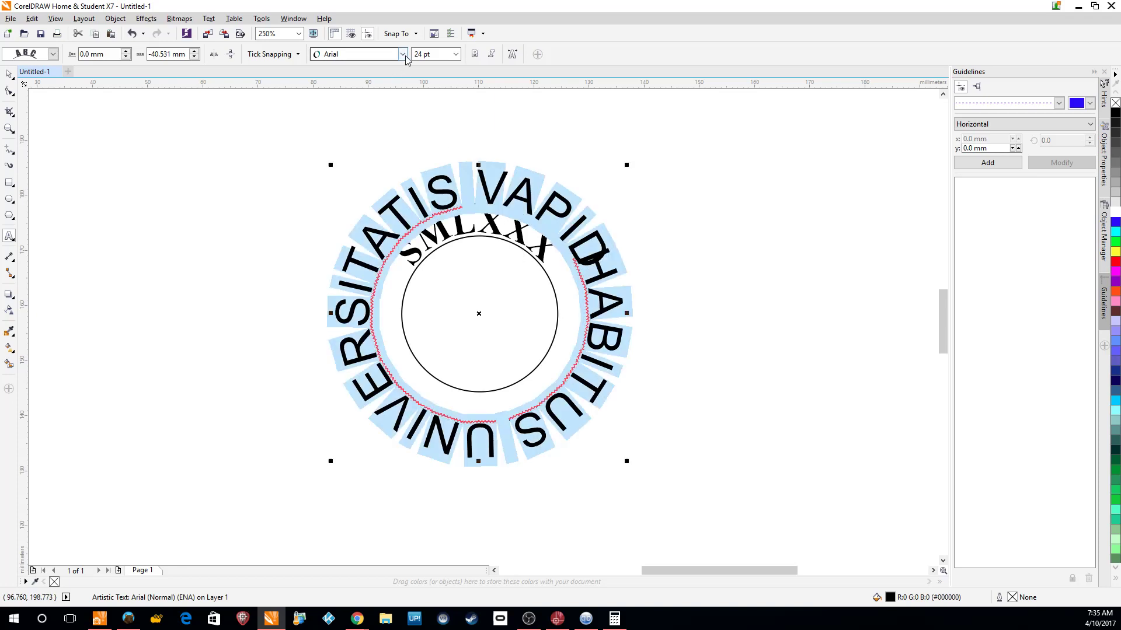
pyautogui.click(455, 55)
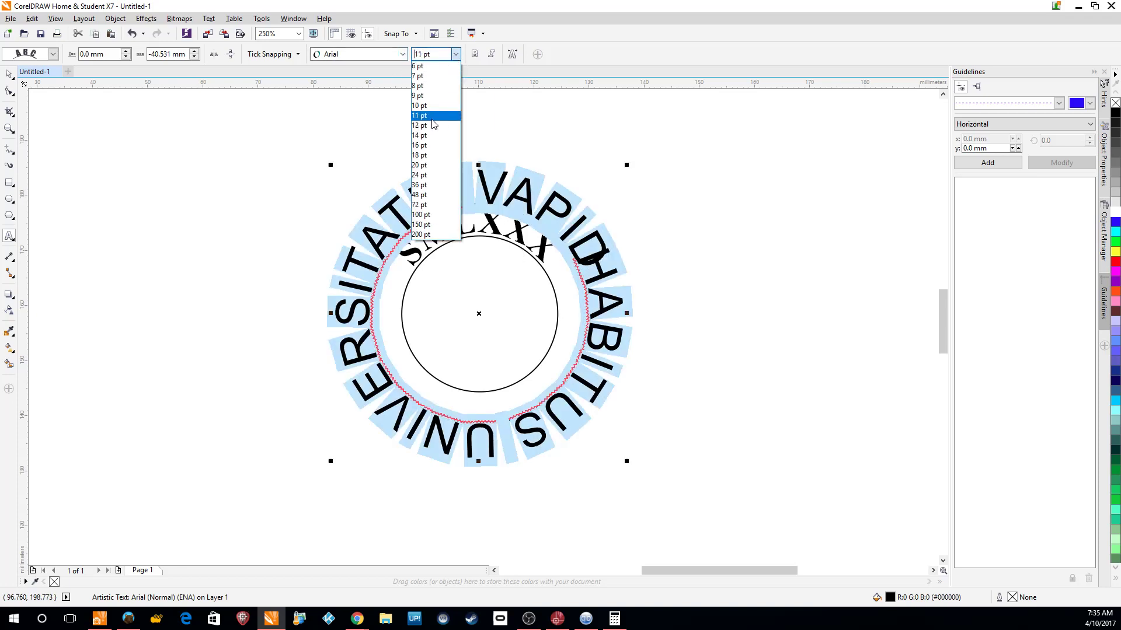
pyautogui.click(424, 121)
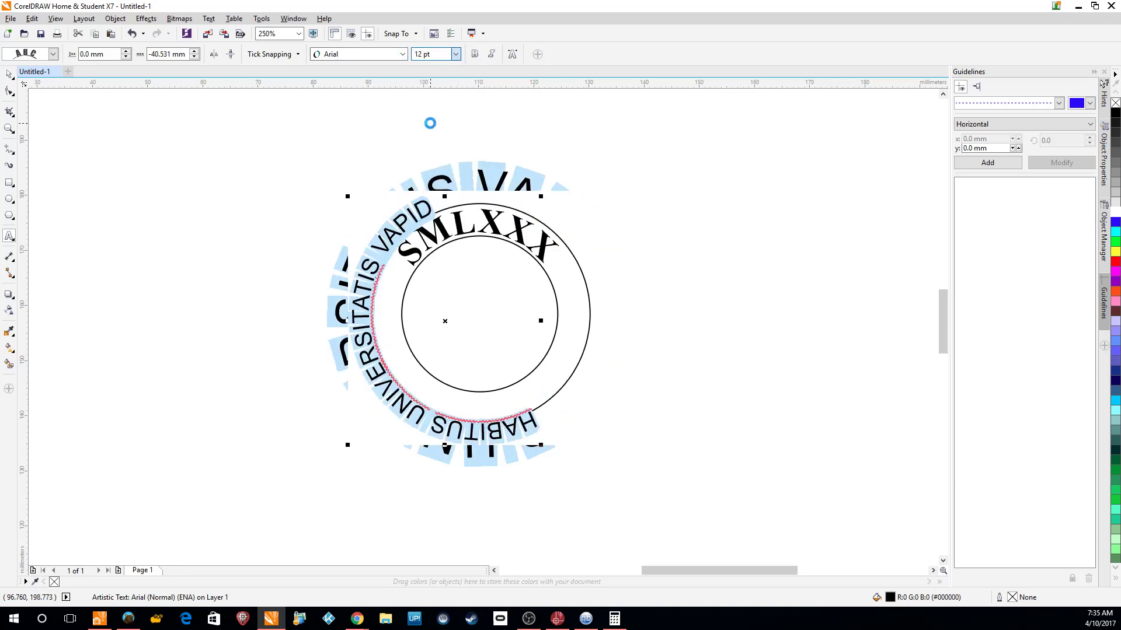
pyautogui.click(402, 54)
pyautogui.click(350, 75)
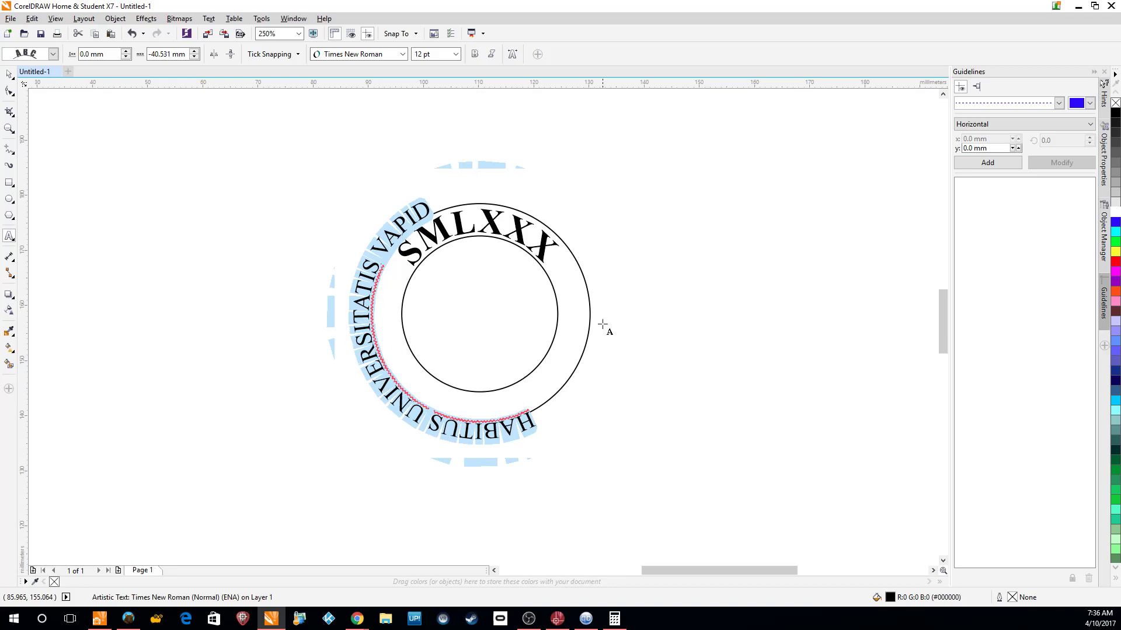
# Mirror the outer text both ways, set path distance -1.5 mm and offset -58.031 mm
pyautogui.click(233, 55)
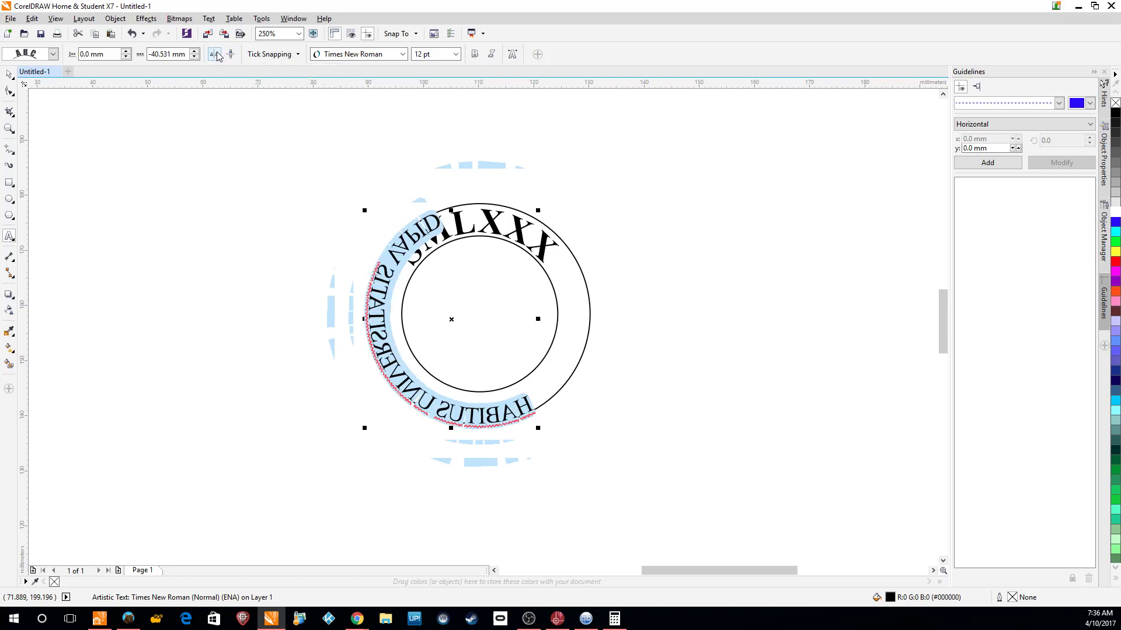
pyautogui.click(216, 56)
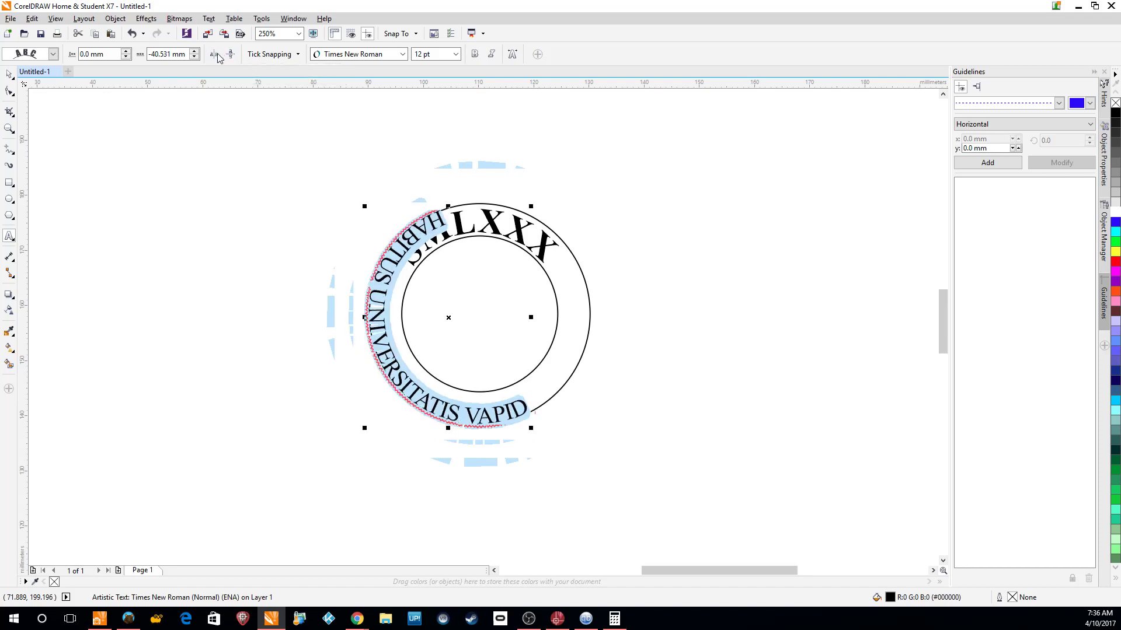
pyautogui.click(125, 57)
pyautogui.click(125, 57)
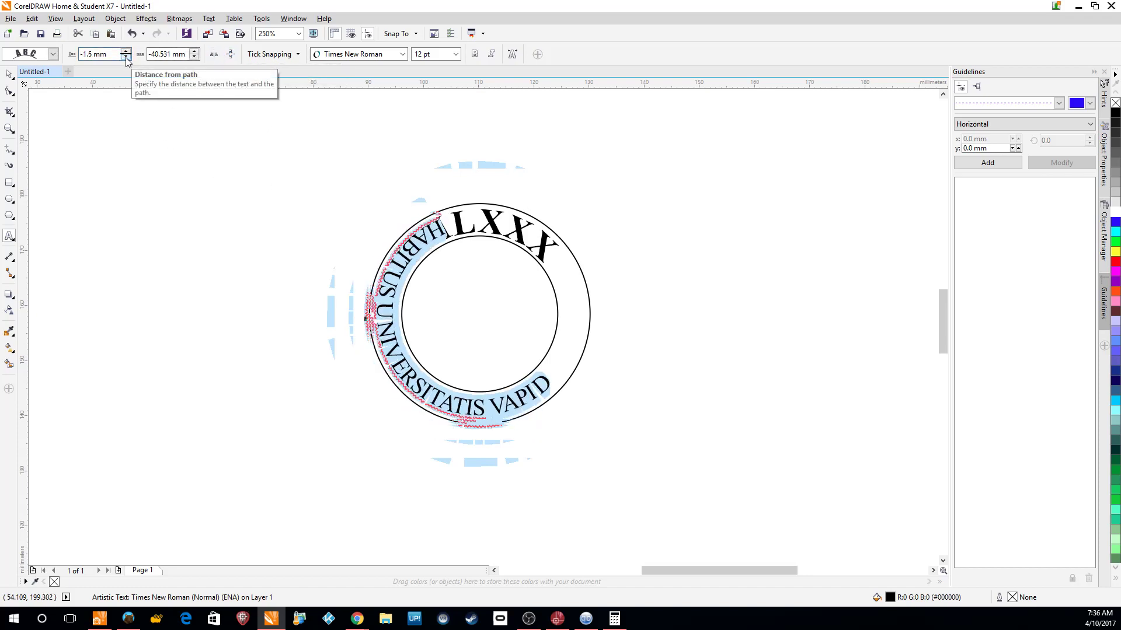
pyautogui.moveTo(194, 54); pyautogui.dragTo(195, 60)
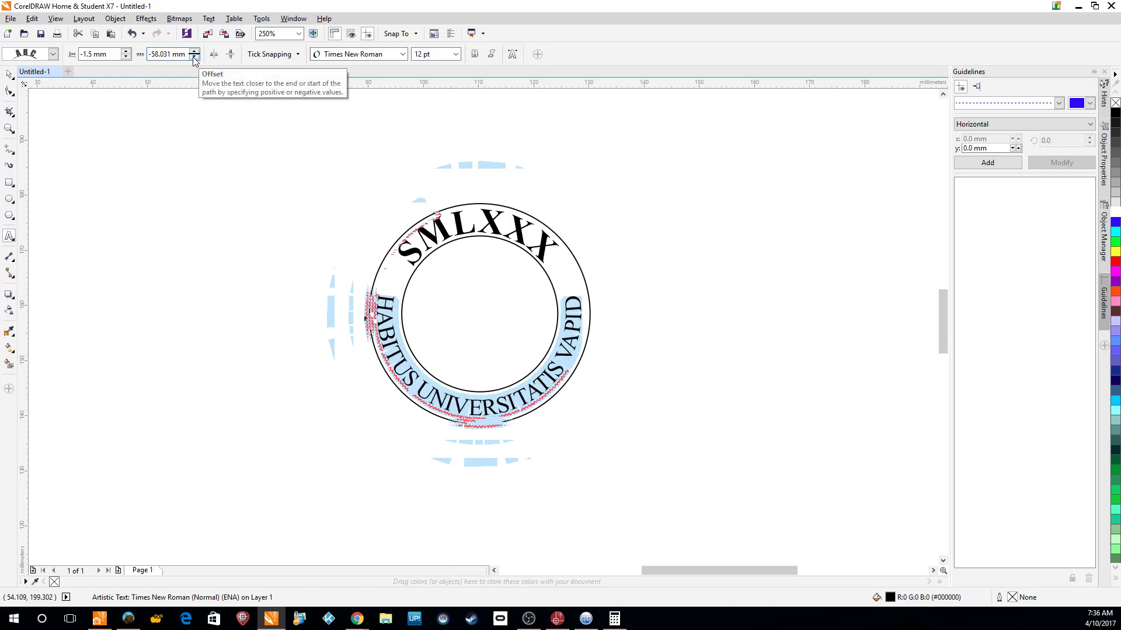
# Return to the Pick tool and select the original seal image
pyautogui.click(652, 334)
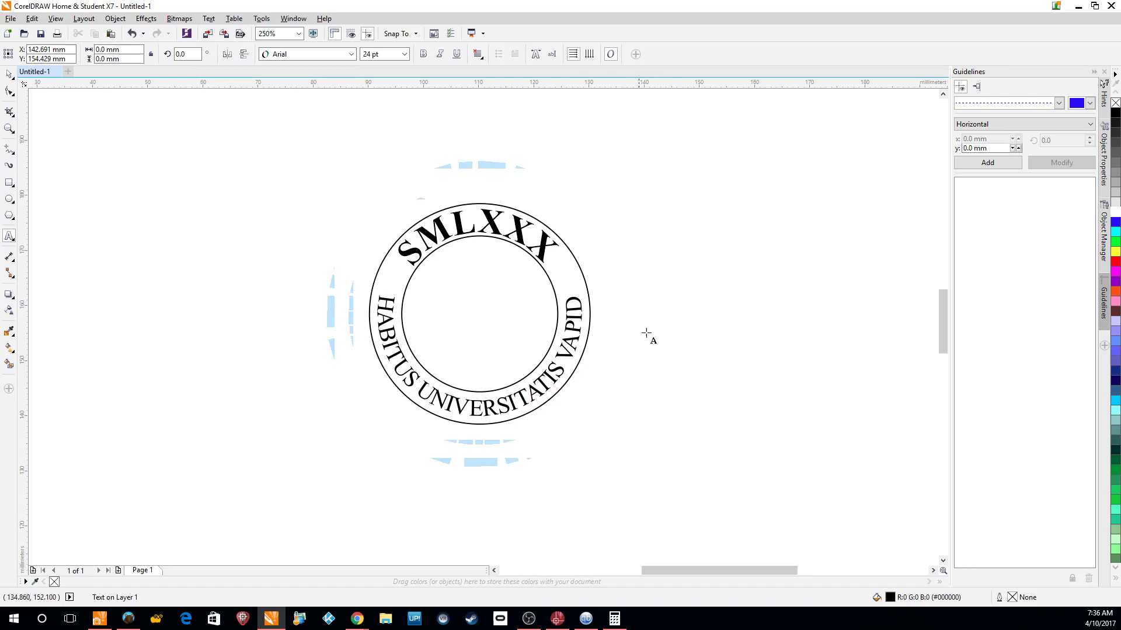
pyautogui.click(9, 75)
pyautogui.scroll(-5, 508, 256)
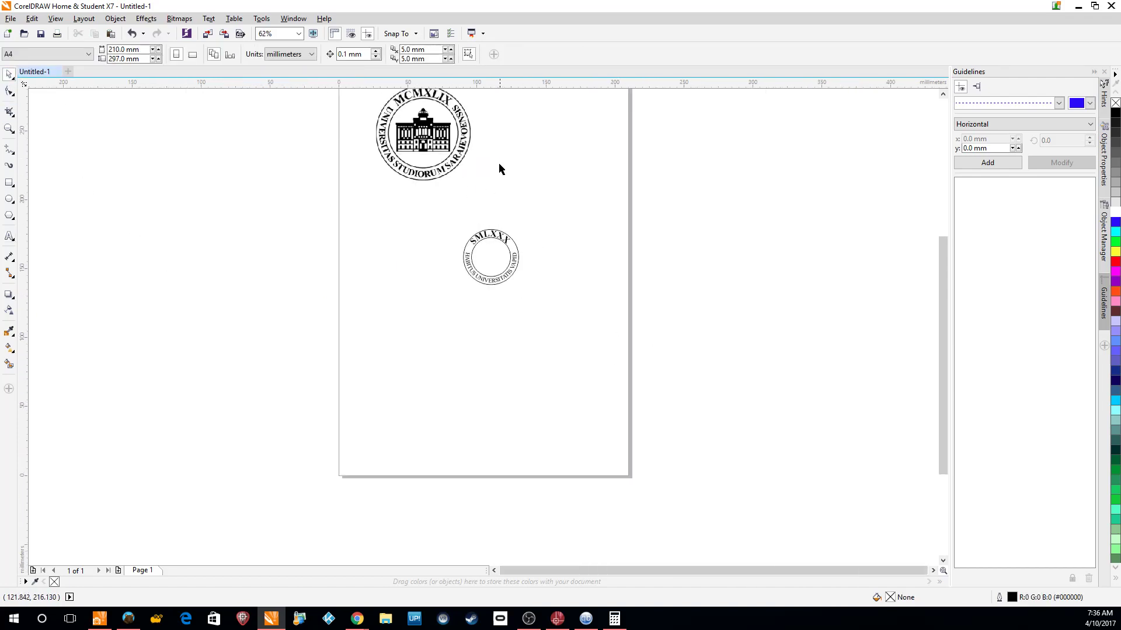
pyautogui.scroll(2, 497, 170)
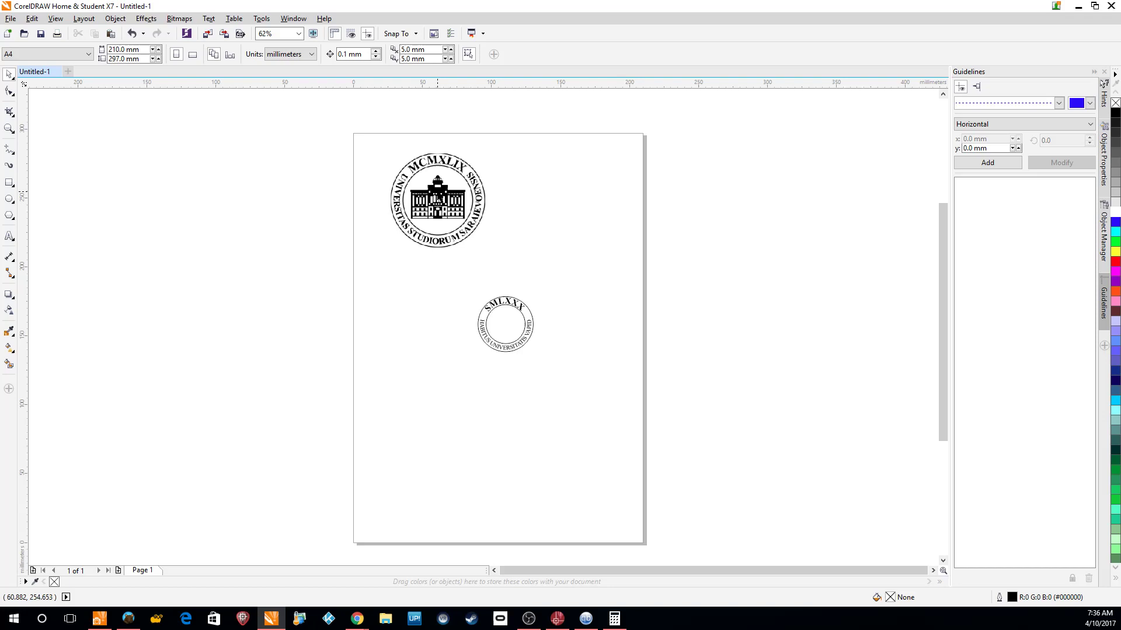
pyautogui.doubleClick(438, 199)
# Open the seal image in Corel PHOTO-PAINT via Edit Bitmap and enlarge the editing window
pyautogui.rightClick(449, 192)
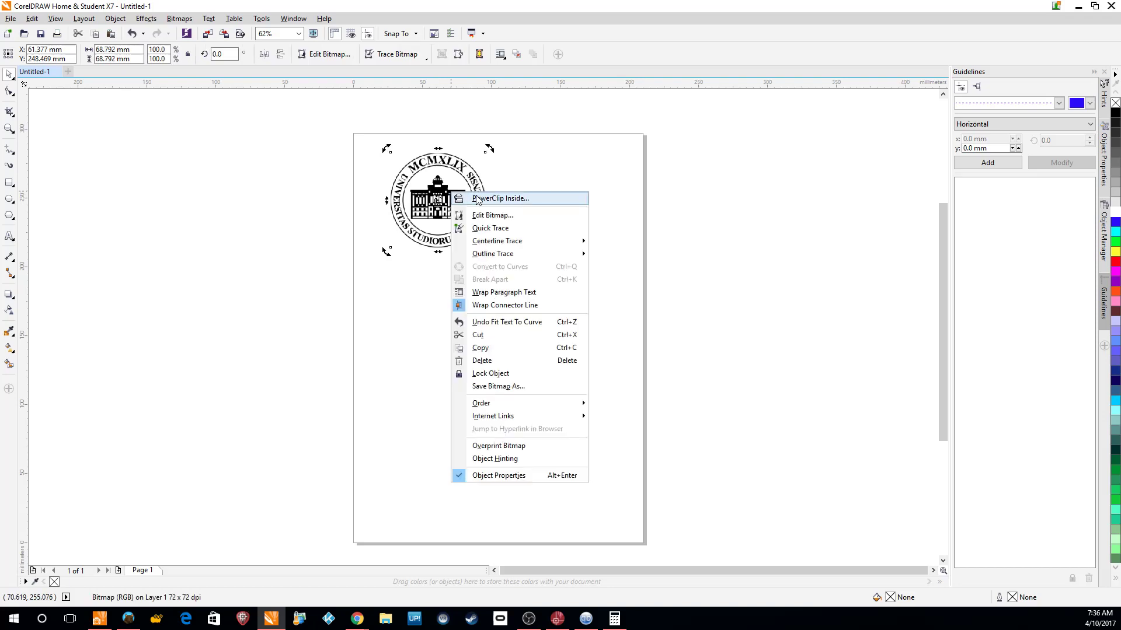
pyautogui.click(478, 221)
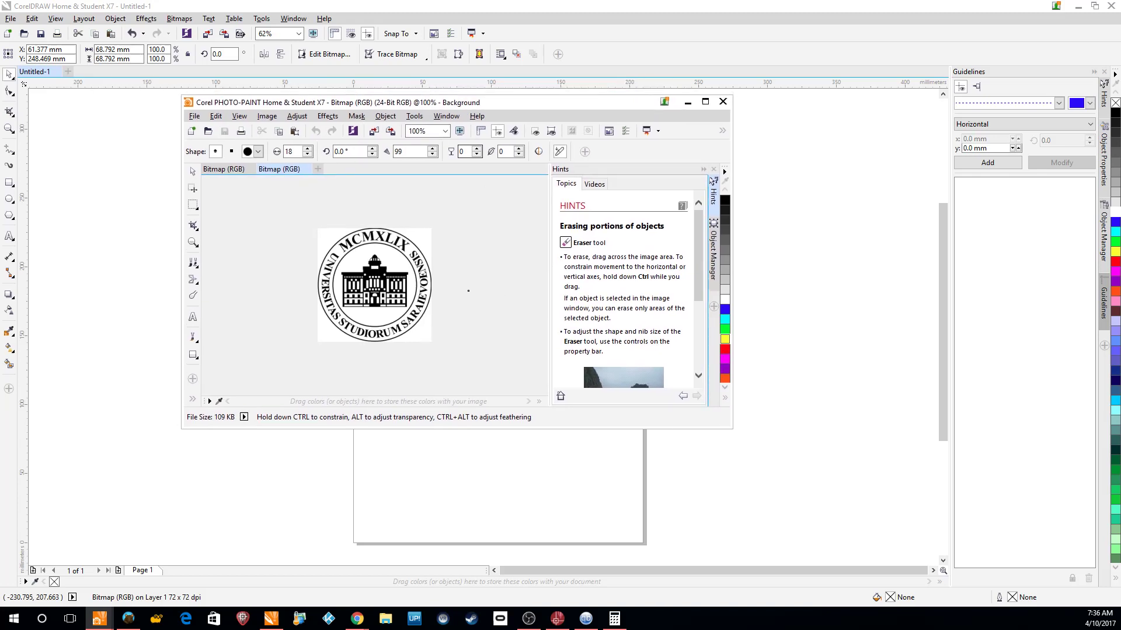
pyautogui.scroll(2, 415, 326)
pyautogui.moveTo(345, 428); pyautogui.dragTo(344, 517)
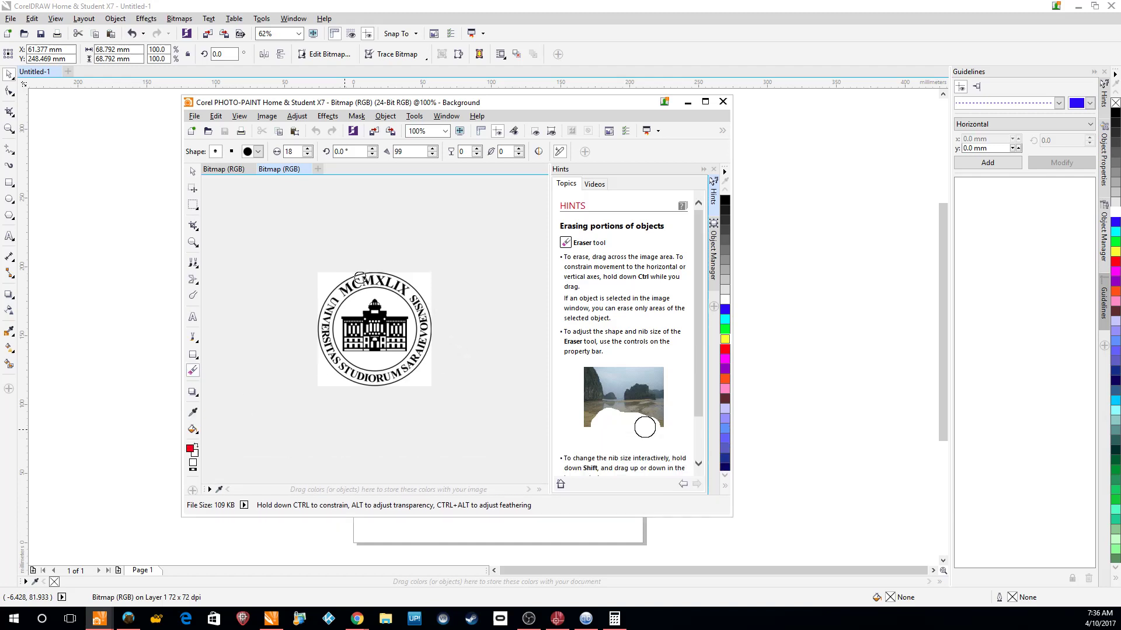
# Erase the seal's lettering and ring fragments around the building and save the bitmap
pyautogui.moveTo(329, 282); pyautogui.dragTo(406, 273)
pyautogui.moveTo(400, 274)
pyautogui.mouseDown()
pyautogui.moveTo(325, 294)
pyautogui.moveTo(340, 285)
pyautogui.moveTo(325, 329)
pyautogui.moveTo(359, 375)
pyautogui.moveTo(422, 353)
pyautogui.moveTo(423, 308)
pyautogui.moveTo(385, 275)
pyautogui.moveTo(368, 289)
pyautogui.moveTo(399, 285)
pyautogui.moveTo(384, 292)
pyautogui.moveTo(420, 314)
pyautogui.moveTo(399, 290)
pyautogui.moveTo(408, 297)
pyautogui.moveTo(424, 335)
pyautogui.moveTo(430, 315)
pyautogui.moveTo(430, 352)
pyautogui.moveTo(421, 321)
pyautogui.moveTo(414, 362)
pyautogui.mouseUp()
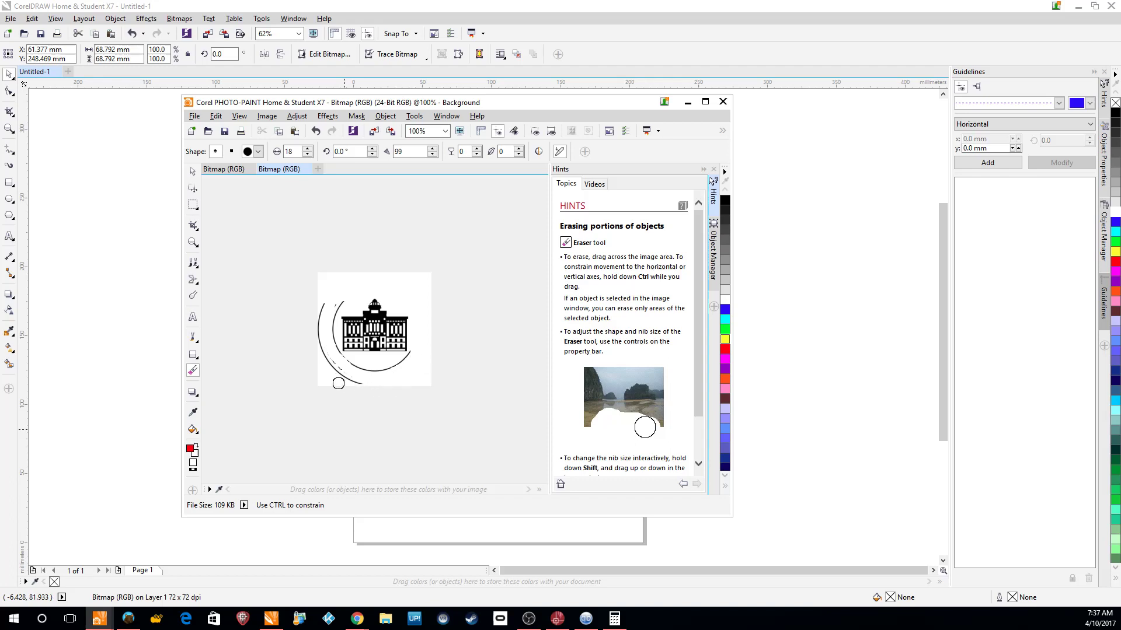
pyautogui.moveTo(371, 383)
pyautogui.mouseDown()
pyautogui.moveTo(331, 365)
pyautogui.moveTo(313, 324)
pyautogui.moveTo(319, 291)
pyautogui.moveTo(318, 327)
pyautogui.moveTo(340, 291)
pyautogui.mouseUp()
pyautogui.moveTo(339, 357)
pyautogui.mouseDown()
pyautogui.moveTo(367, 372)
pyautogui.moveTo(415, 352)
pyautogui.mouseUp()
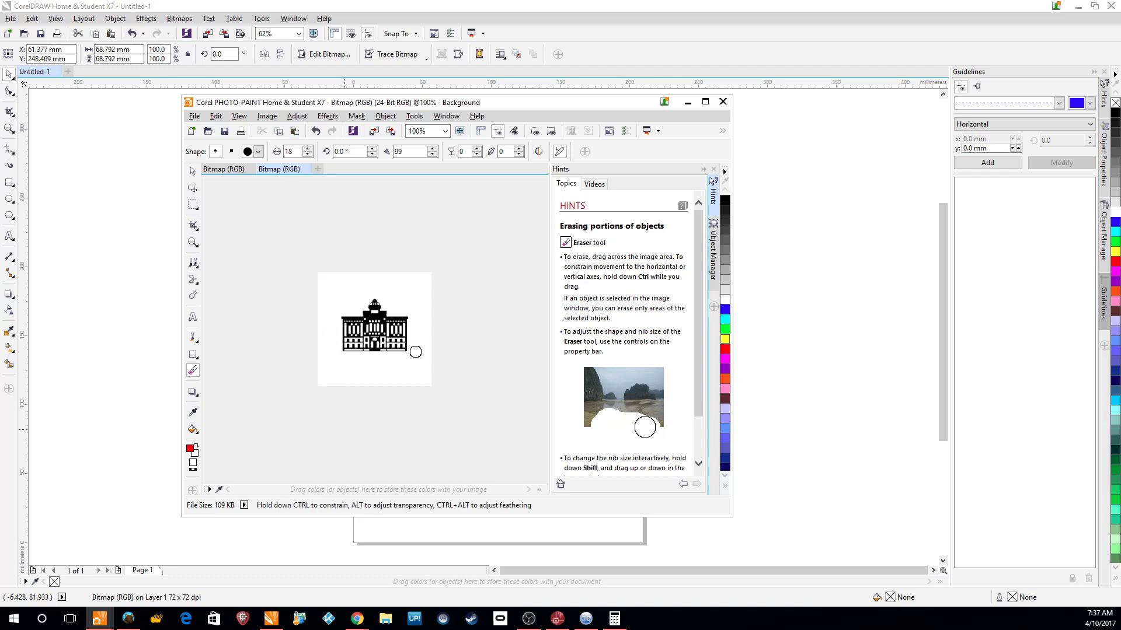
pyautogui.click(195, 116)
pyautogui.click(227, 216)
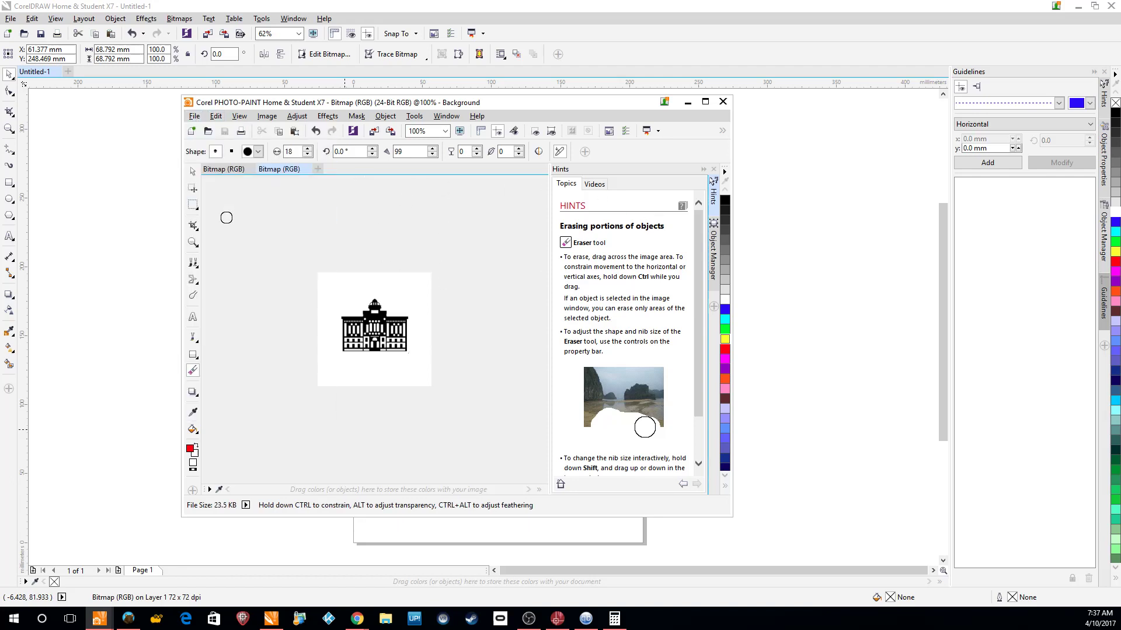
# Close PHOTO-PAINT and start a Bitmaps > Outline Trace > Line Art trace
pyautogui.click(724, 103)
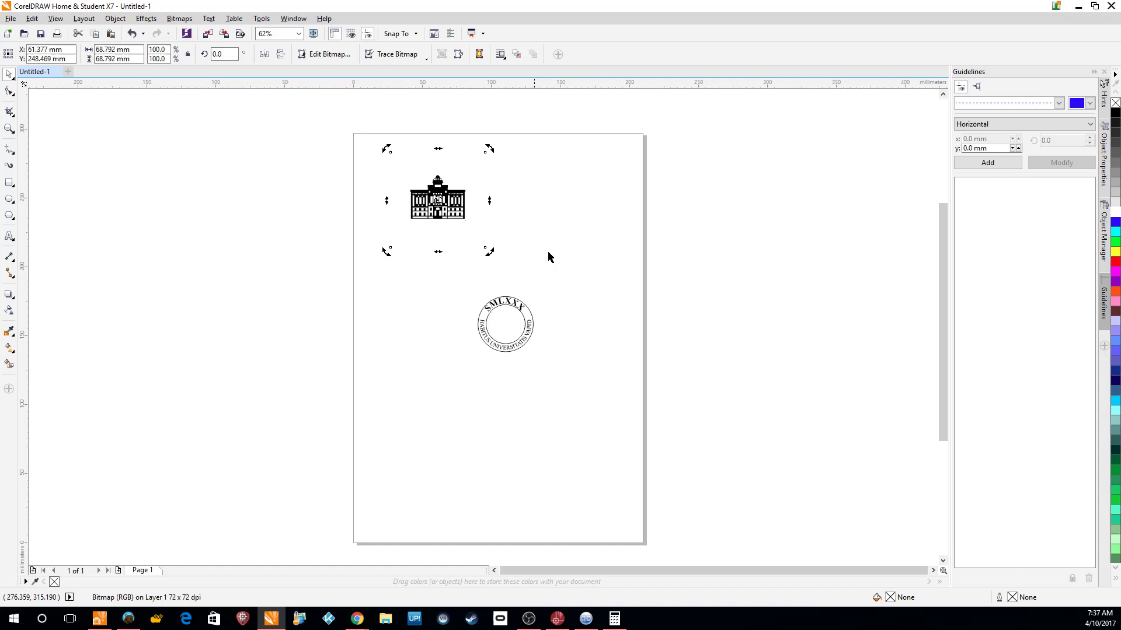
pyautogui.scroll(2, 451, 227)
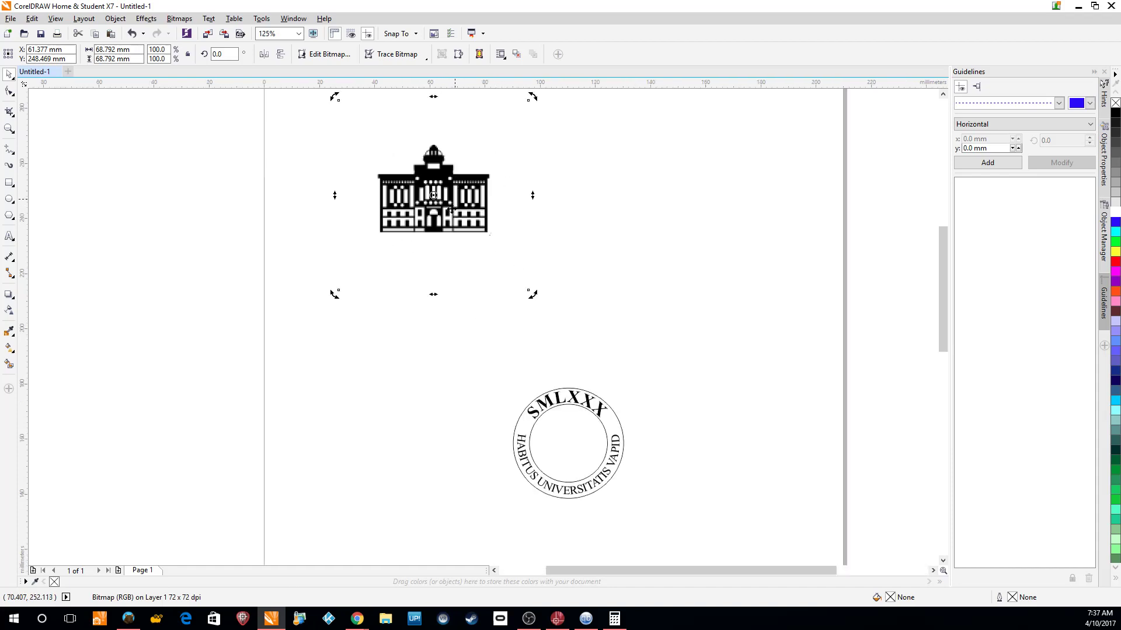
pyautogui.click(181, 20)
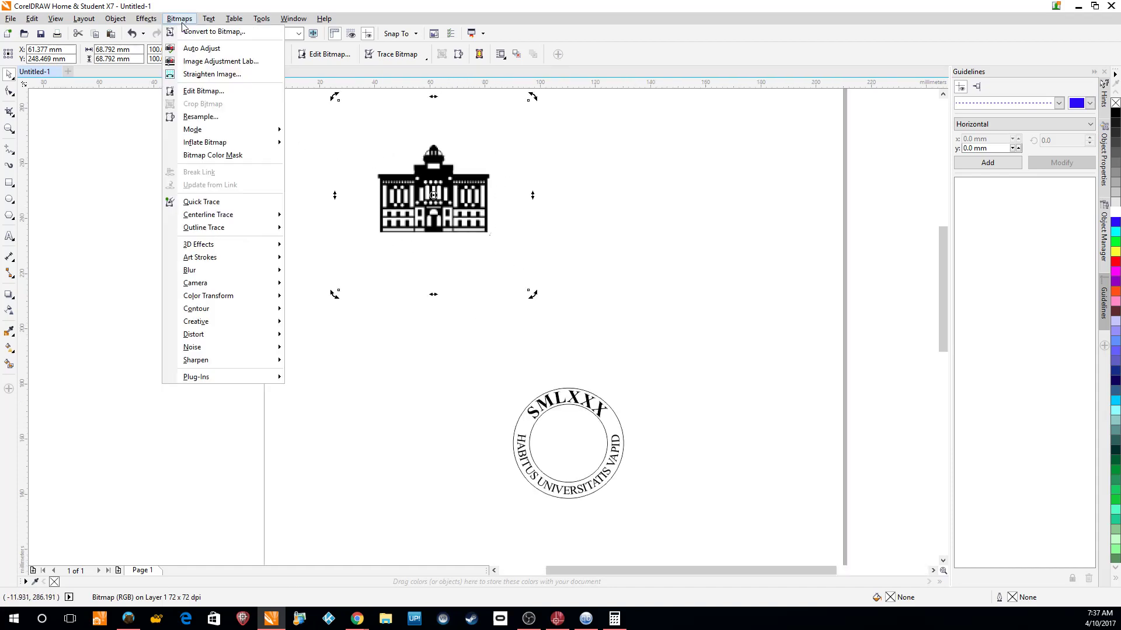
pyautogui.moveTo(221, 233)
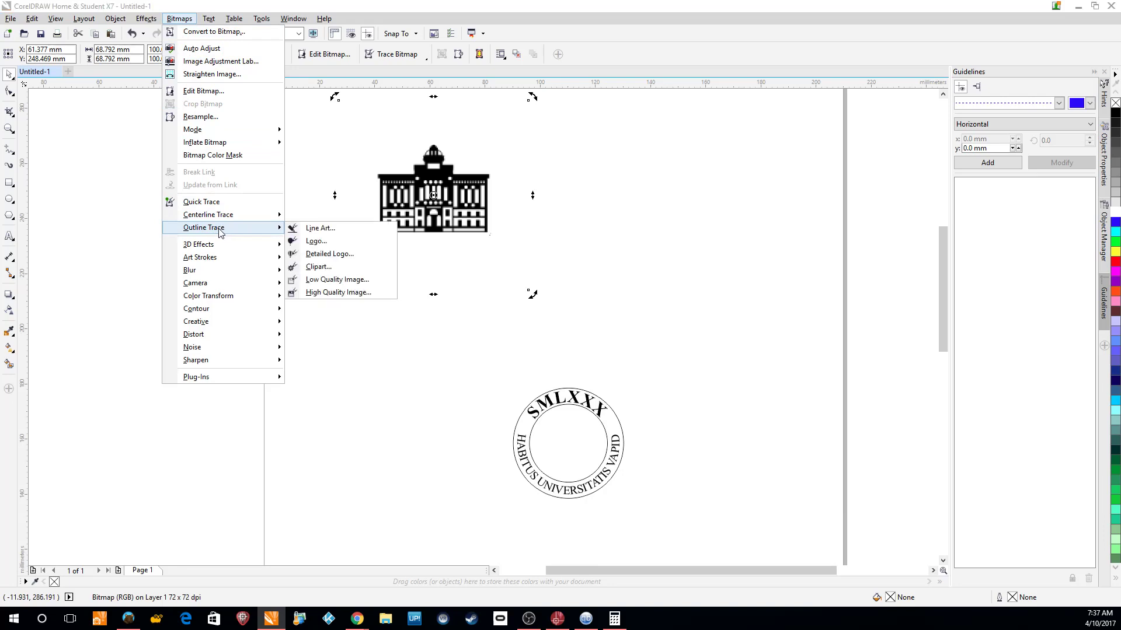
pyautogui.click(312, 230)
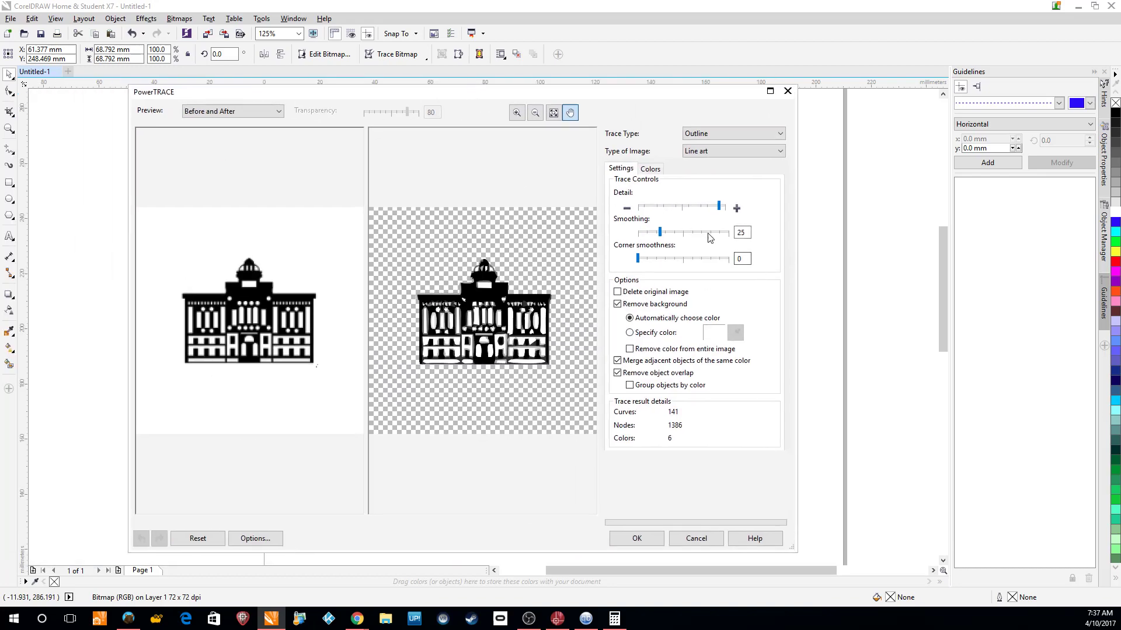
# Trace the building with maximum detail, 0 smoothing and black-and-white colour mode
pyautogui.moveTo(719, 210); pyautogui.dragTo(725, 209)
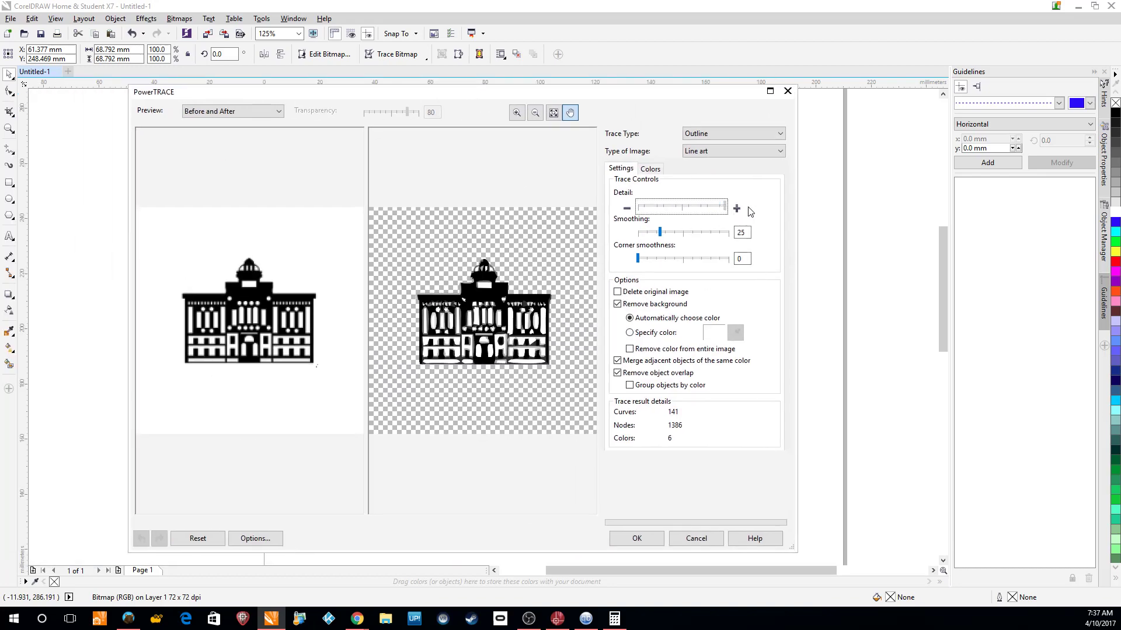
pyautogui.click(660, 232)
pyautogui.moveTo(661, 233); pyautogui.dragTo(611, 236)
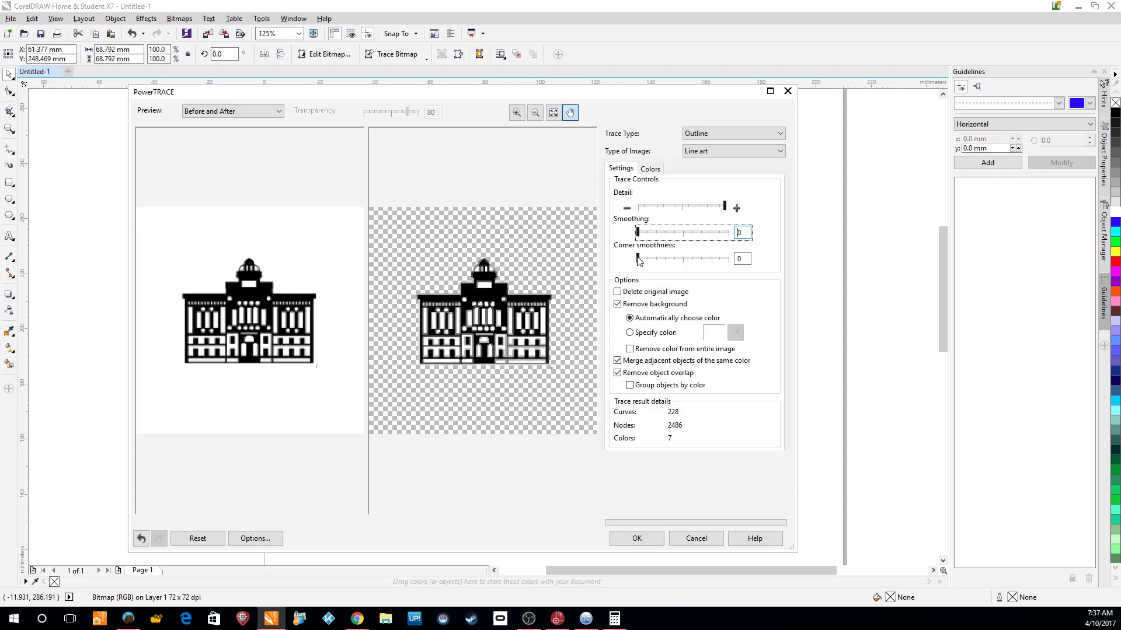
pyautogui.click(637, 259)
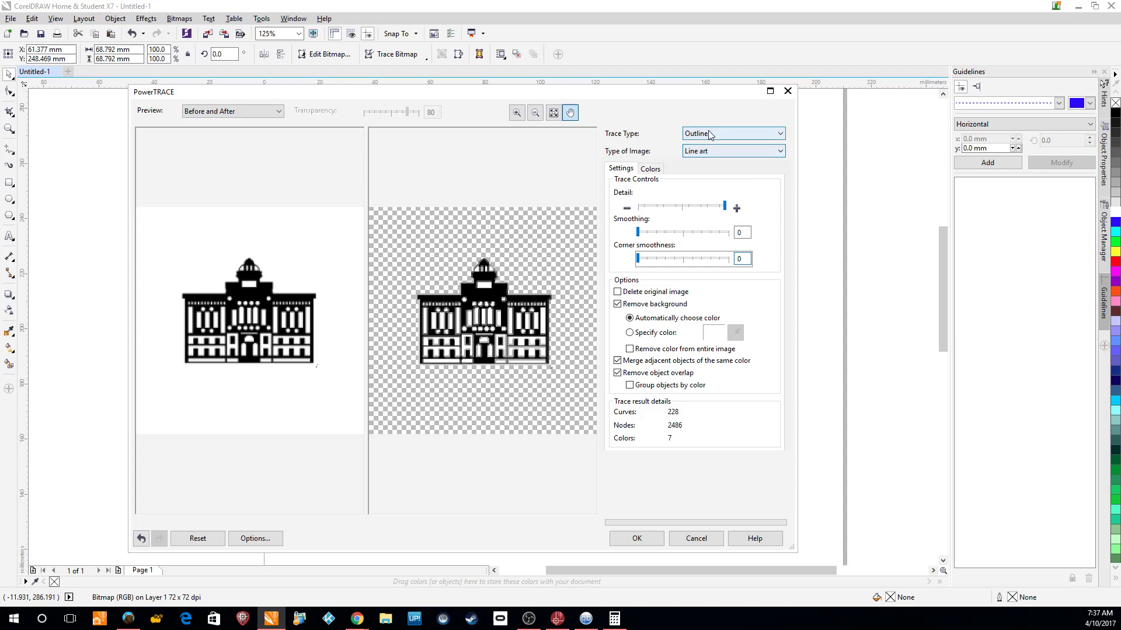
pyautogui.click(709, 151)
pyautogui.click(709, 162)
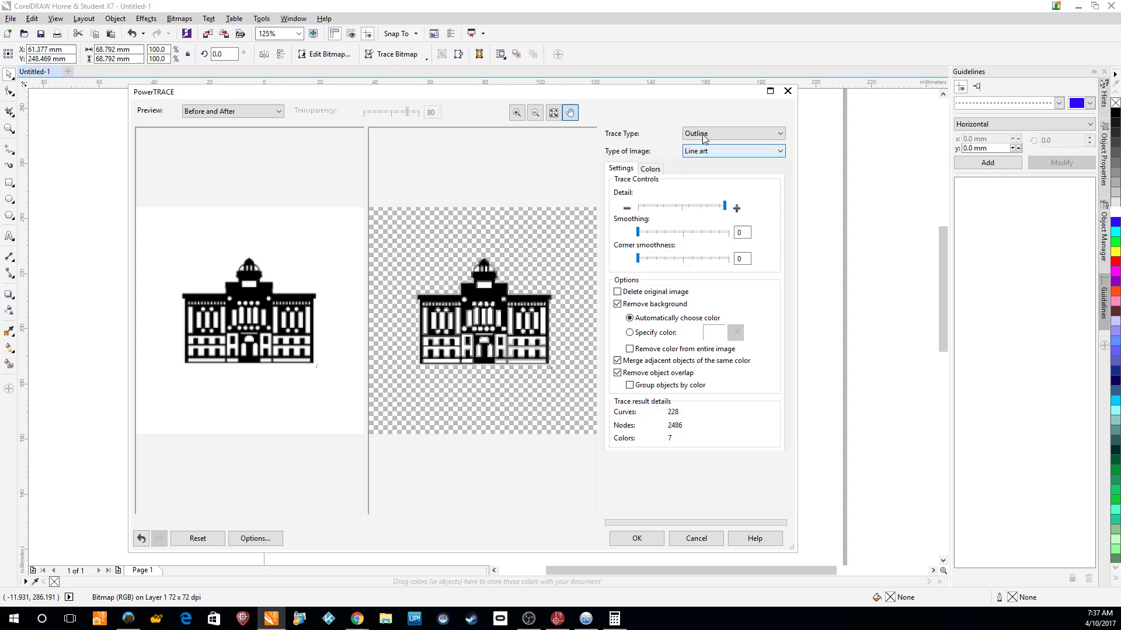
pyautogui.click(733, 134)
pyautogui.click(700, 142)
pyautogui.click(662, 173)
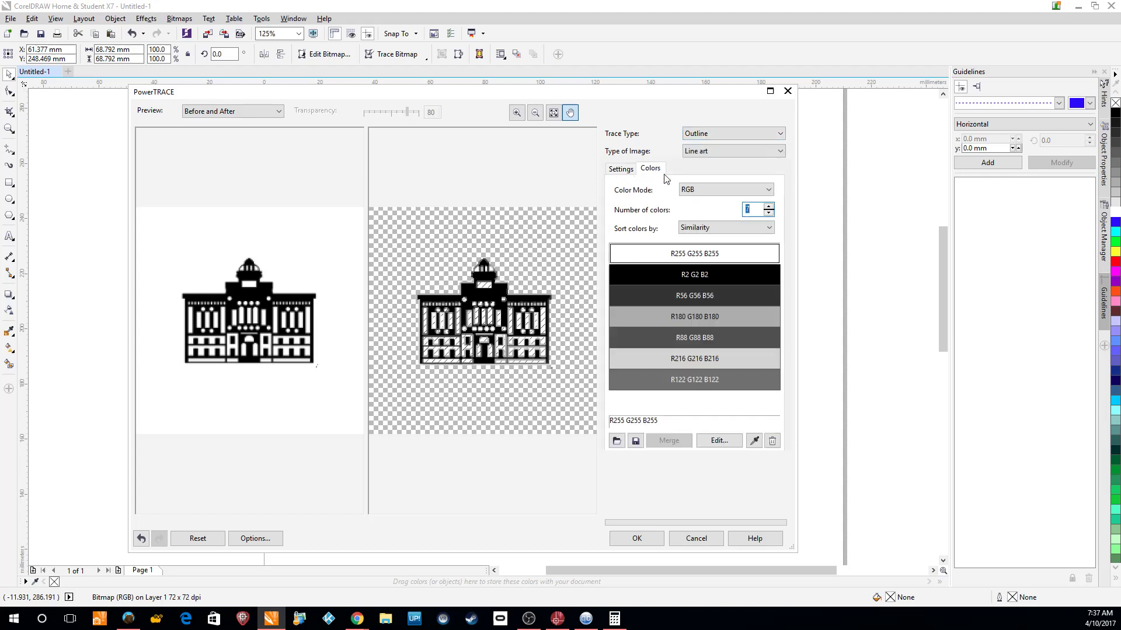
pyautogui.click(706, 190)
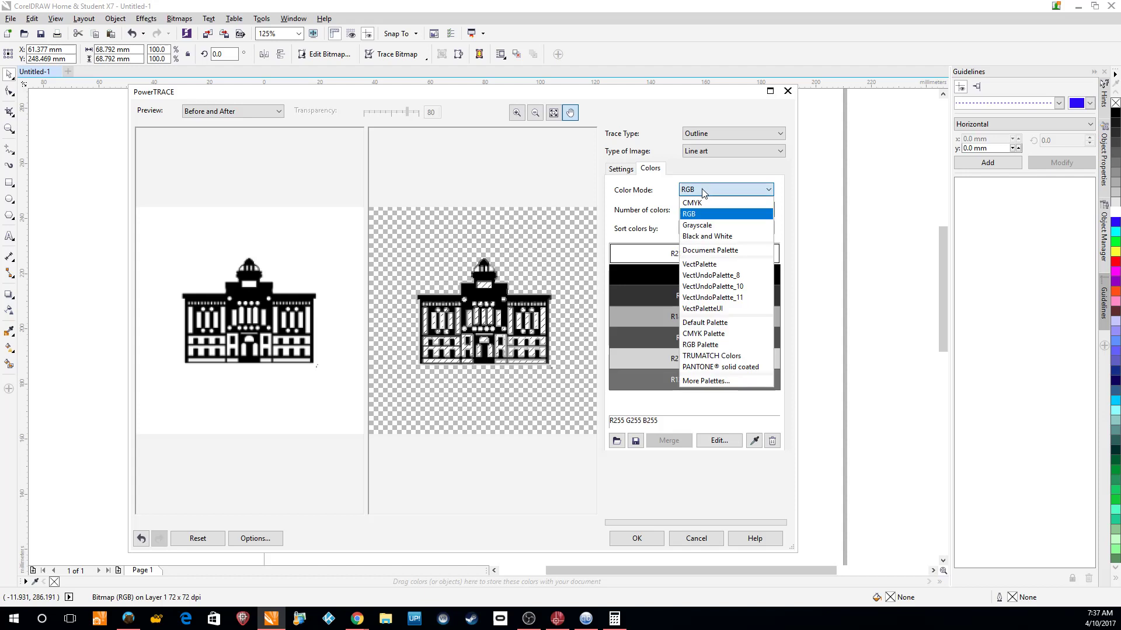
pyautogui.click(703, 237)
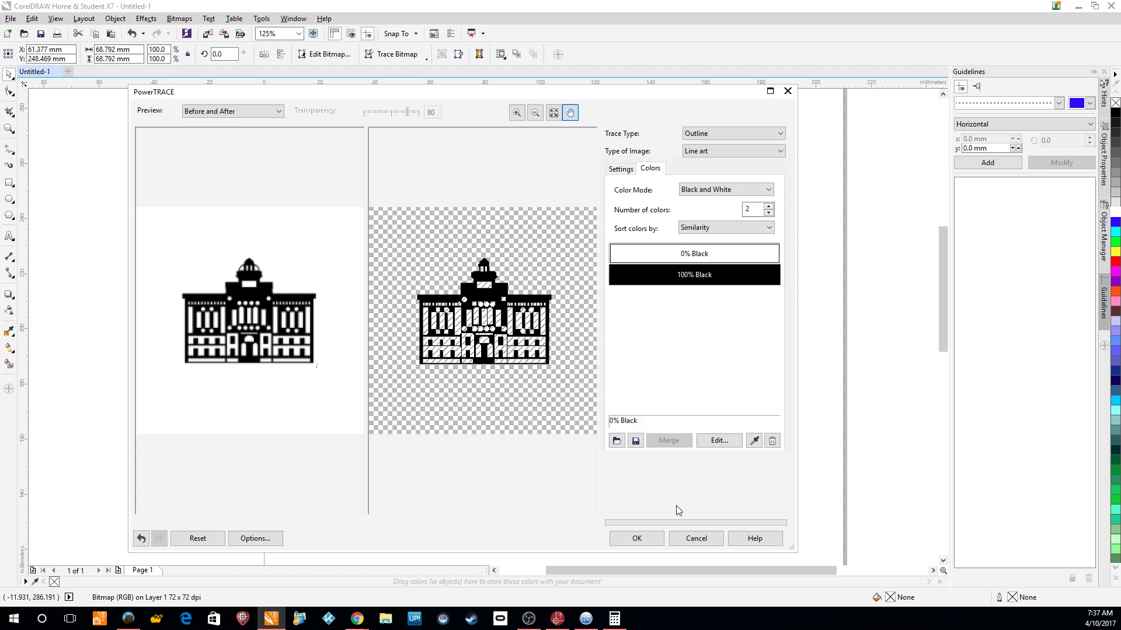
pyautogui.click(637, 539)
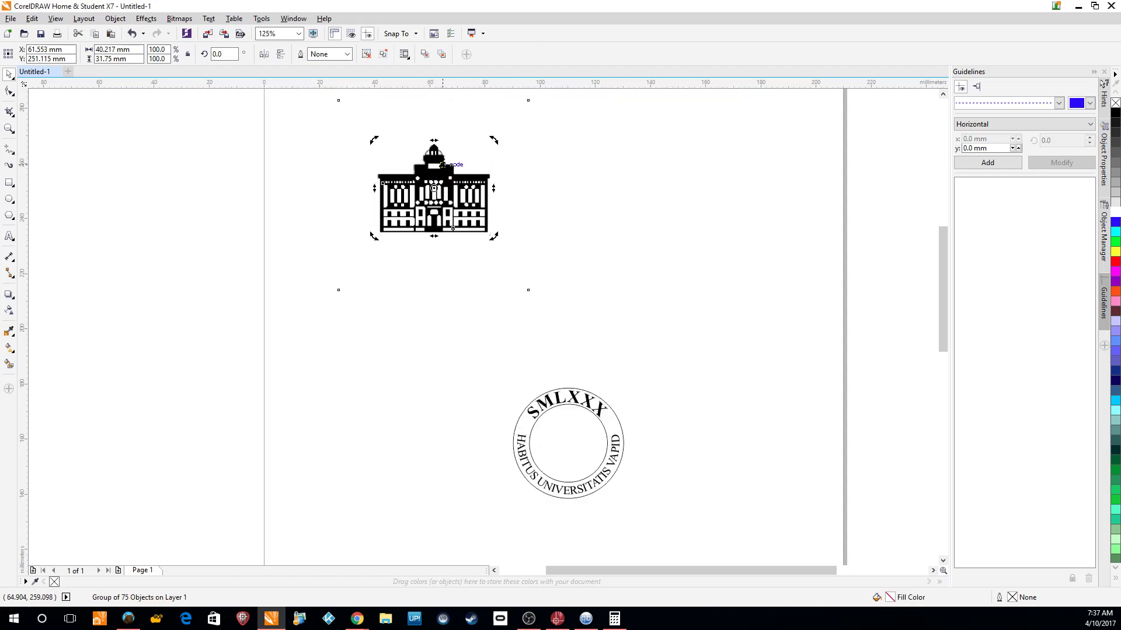
# Move the traced building to the right of the original, undoing an accidental rotation first
pyautogui.moveTo(494, 140)
pyautogui.mouseDown()
pyautogui.moveTo(638, 173)
pyautogui.moveTo(555, 170)
pyautogui.mouseUp()
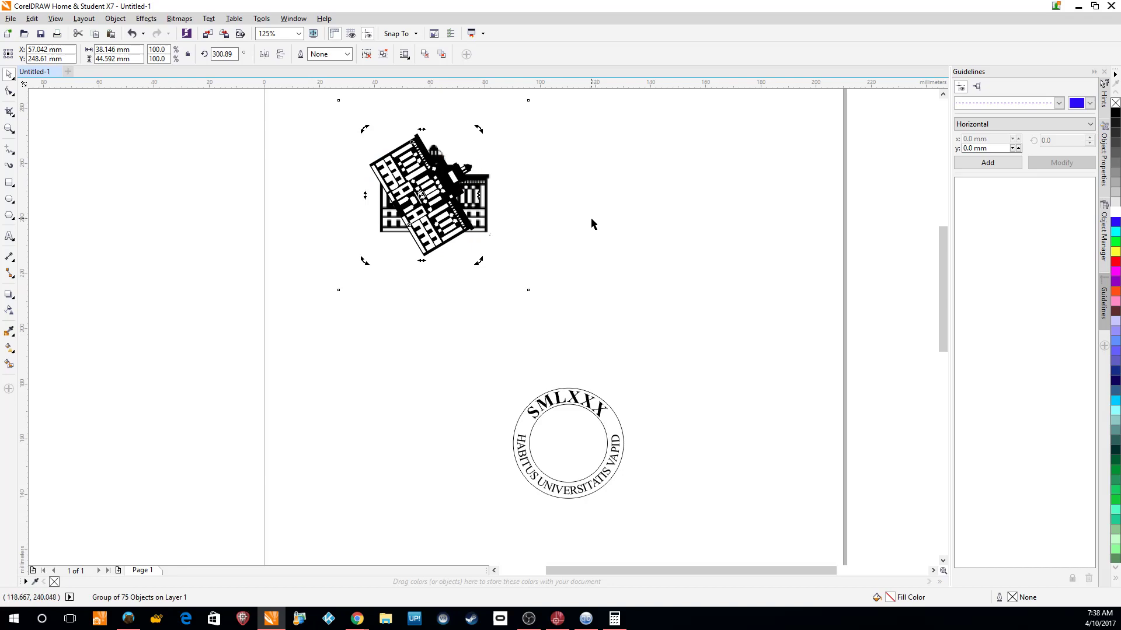
pyautogui.hotkey('ctrl', 'z')
pyautogui.click(449, 176)
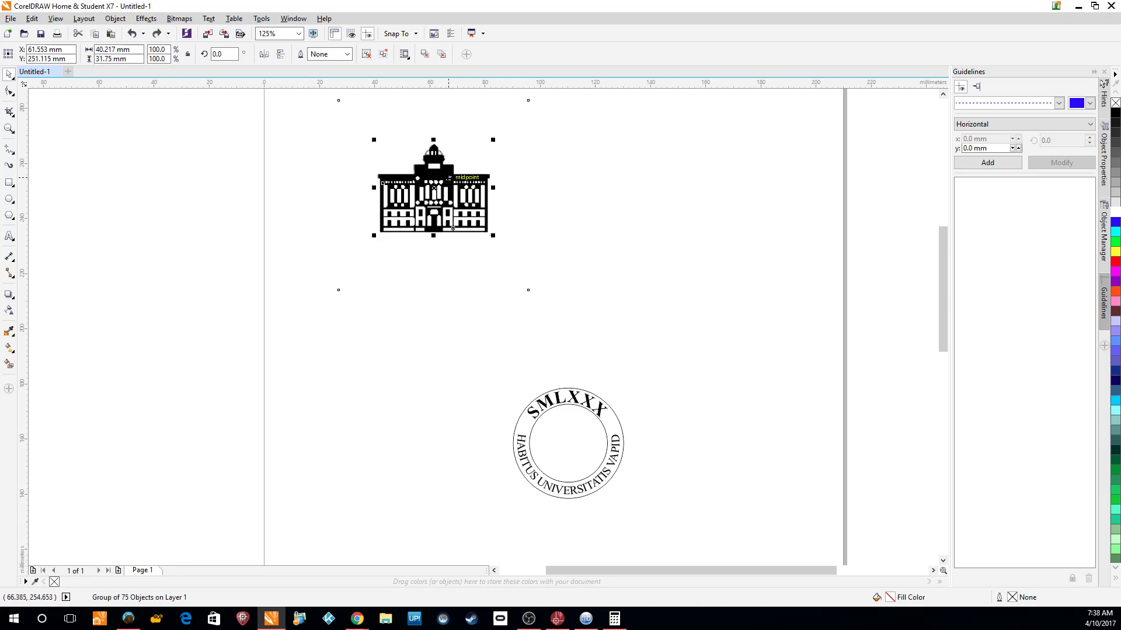
pyautogui.moveTo(425, 186); pyautogui.dragTo(619, 177)
pyautogui.scroll(1, 644, 175)
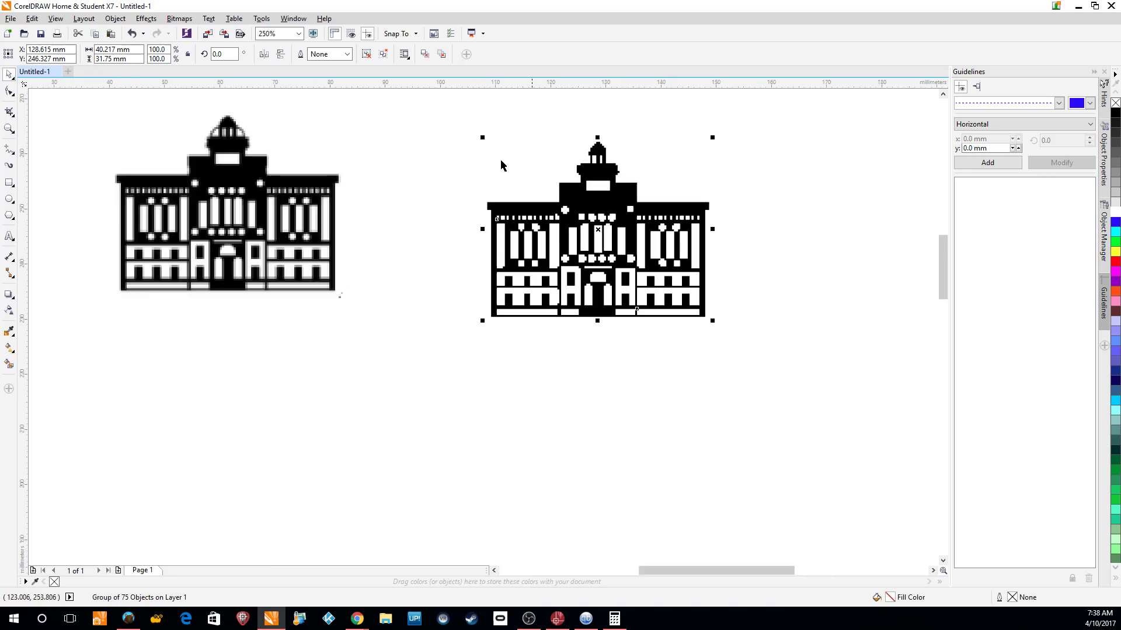
# Draw a small ellipse on top of the building's dome and give it a 0.5 mm outline
pyautogui.press('F7')
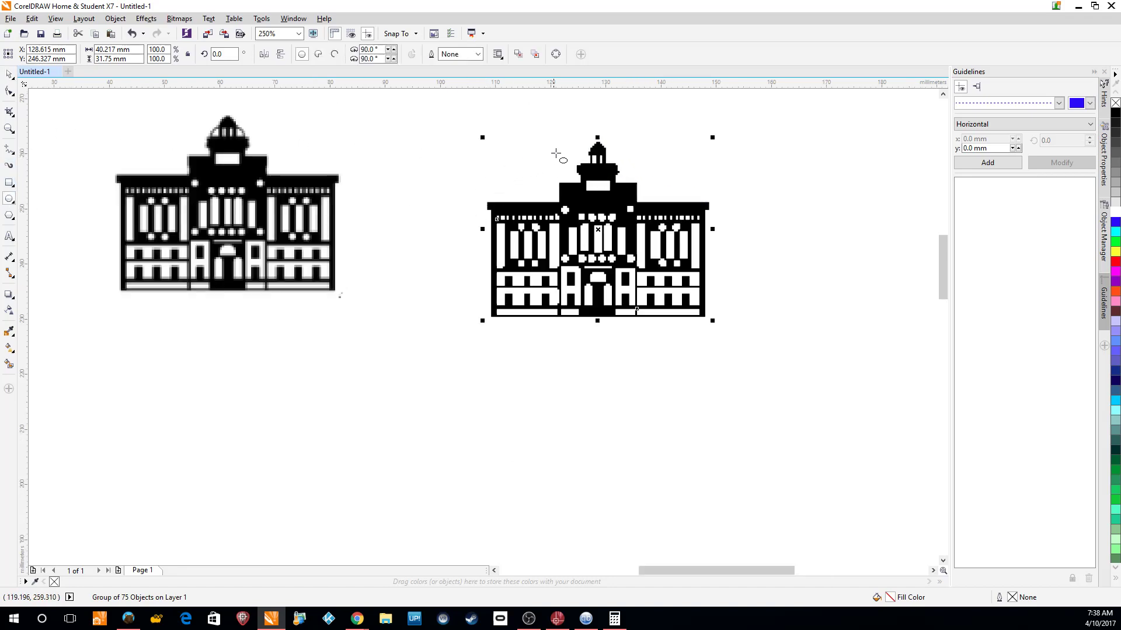
pyautogui.moveTo(581, 151); pyautogui.dragTo(617, 176)
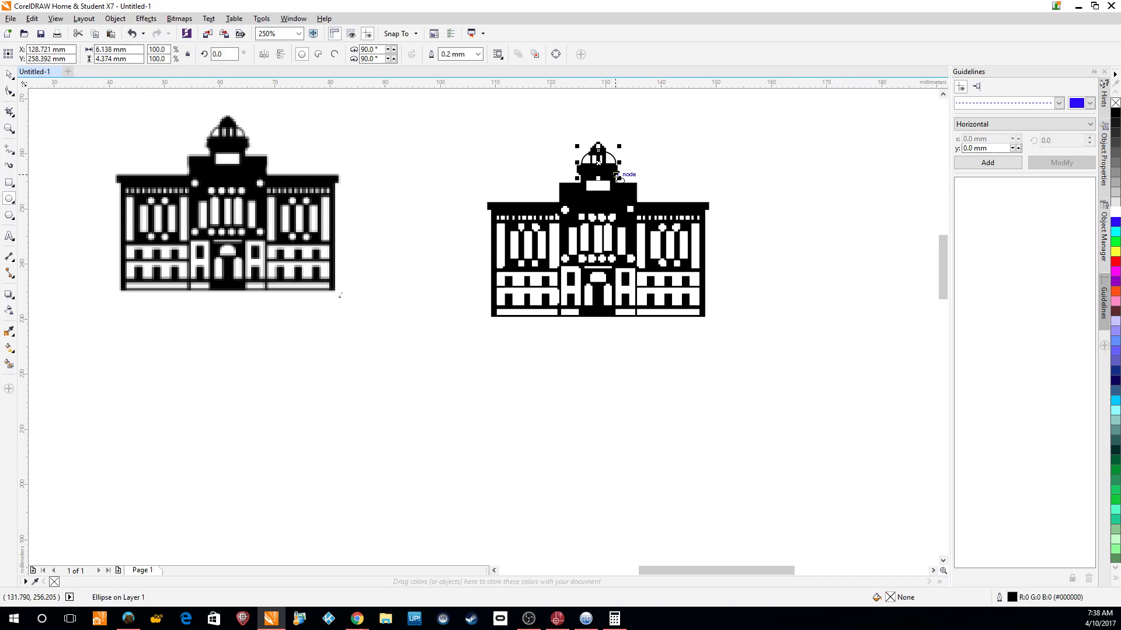
pyautogui.click(477, 54)
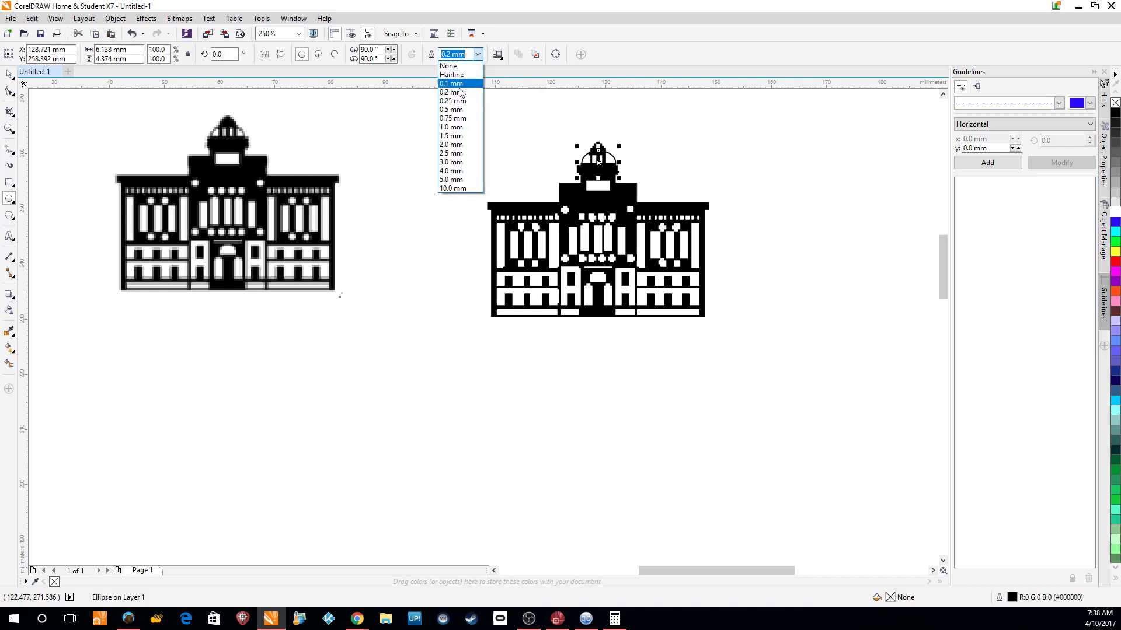
pyautogui.click(458, 113)
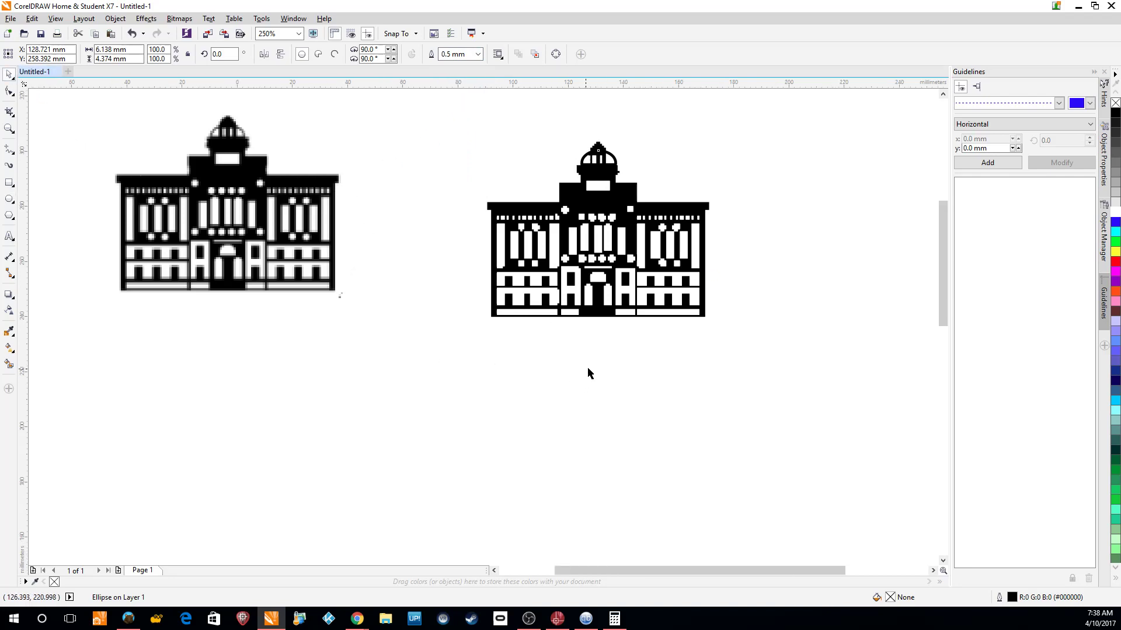
# Delete the original building picture
pyautogui.scroll(-5, 587, 368)
pyautogui.scroll(3, 661, 375)
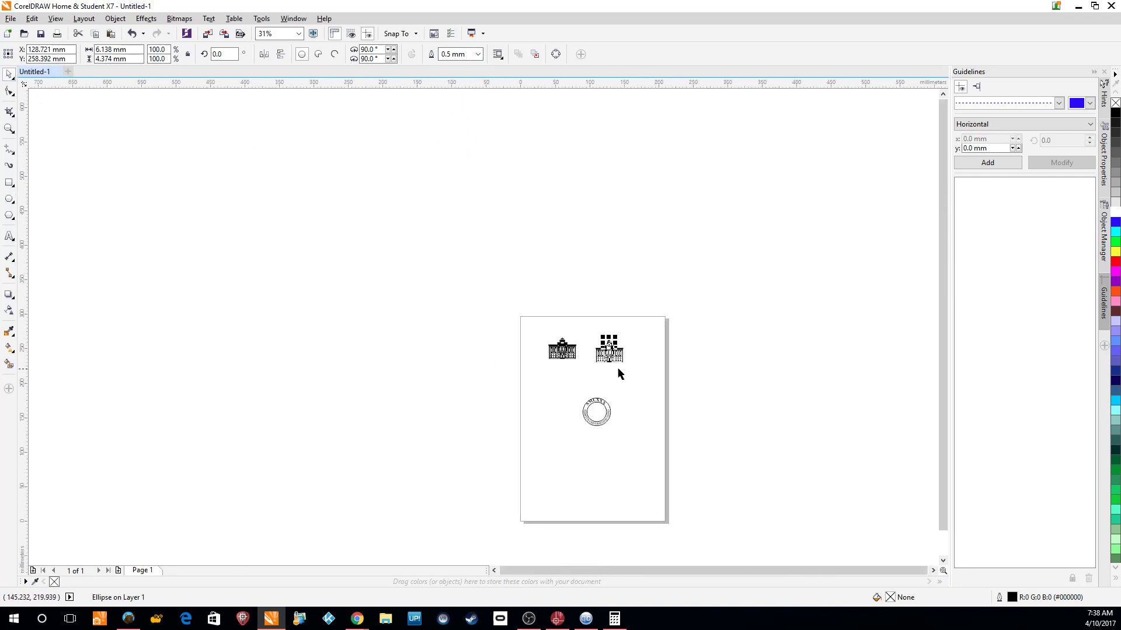
pyautogui.click(509, 330)
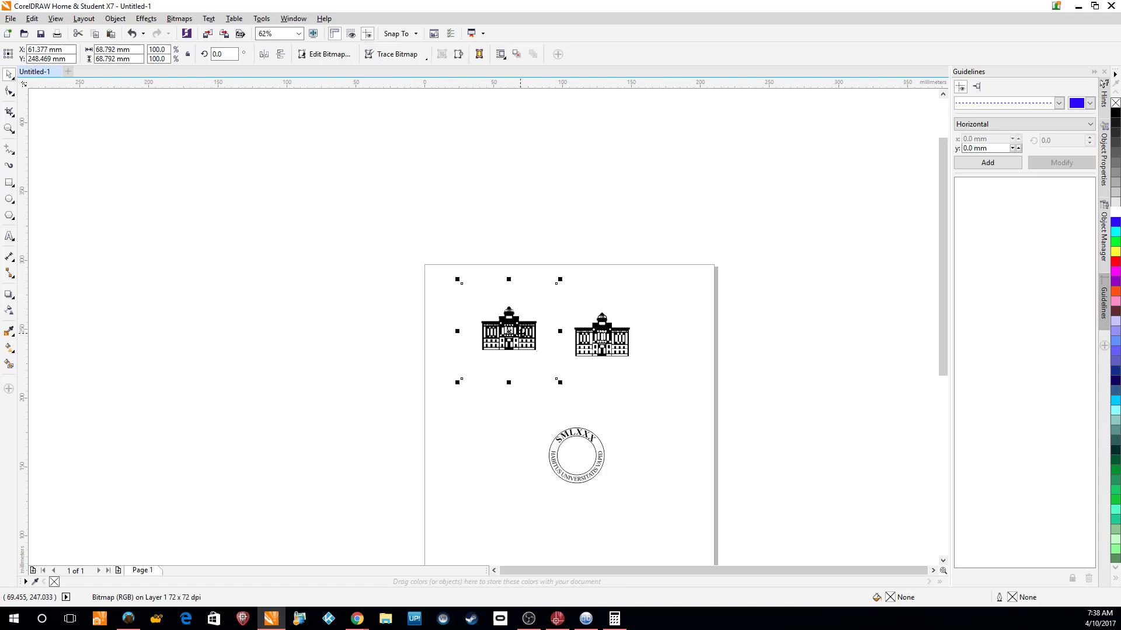
pyautogui.press('Delete')
# Shrink the traced building and its ellipse to 21.107 × 16.863 mm inside the seal's ring
pyautogui.scroll(6, 645, 348)
pyautogui.moveTo(653, 425); pyautogui.dragTo(326, 201)
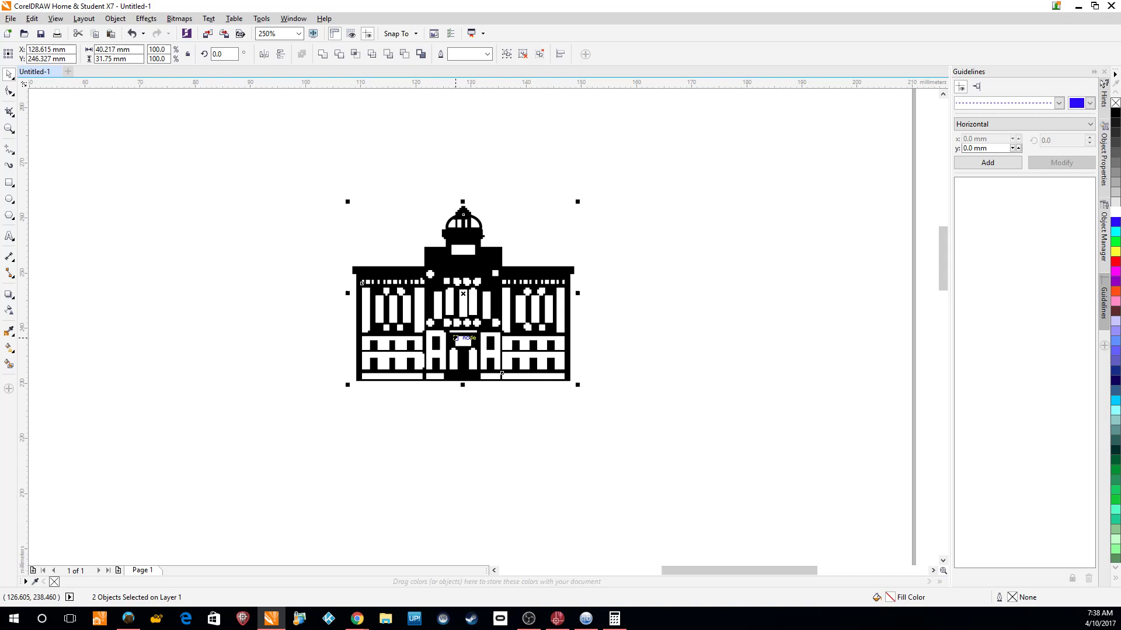
pyautogui.scroll(-6, 506, 419)
pyautogui.scroll(3, 497, 521)
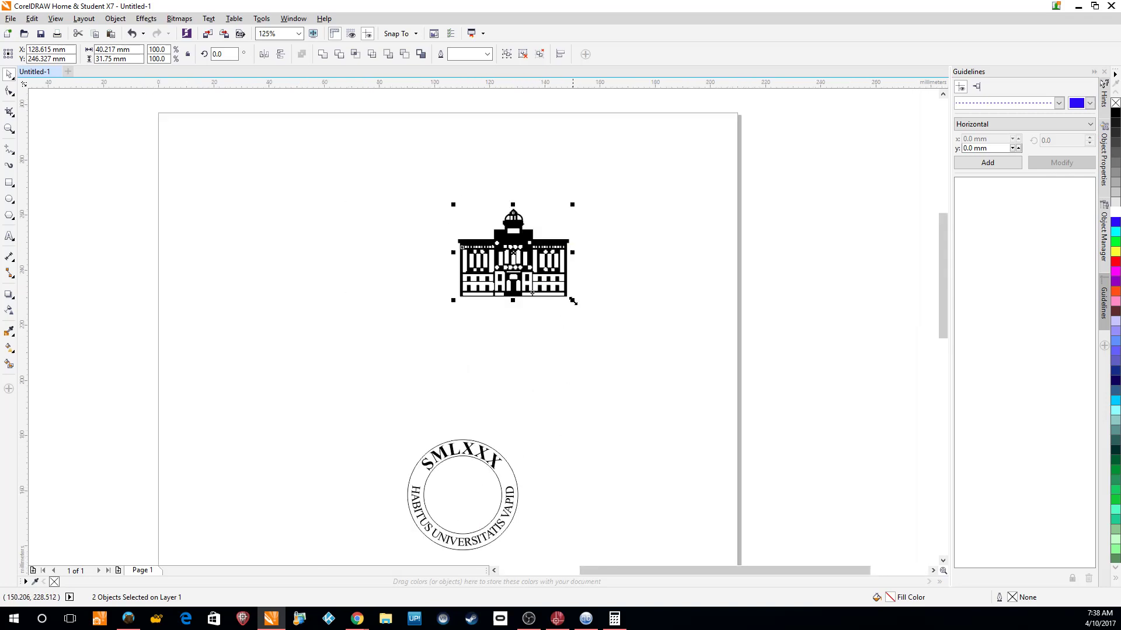
pyautogui.click(558, 280)
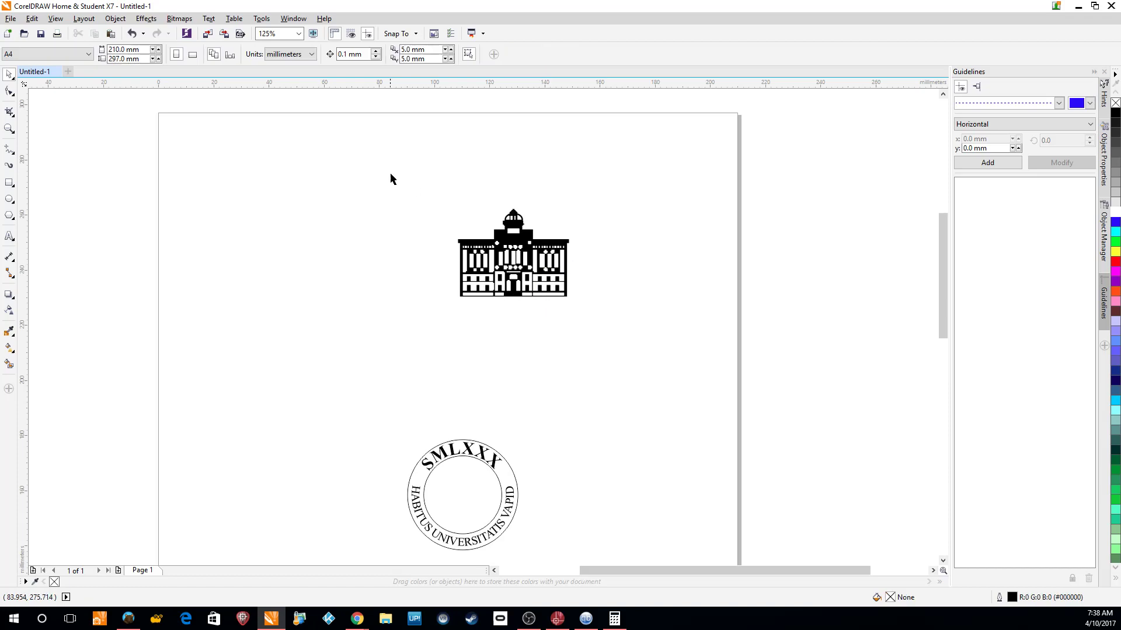
pyautogui.moveTo(406, 194); pyautogui.dragTo(614, 337)
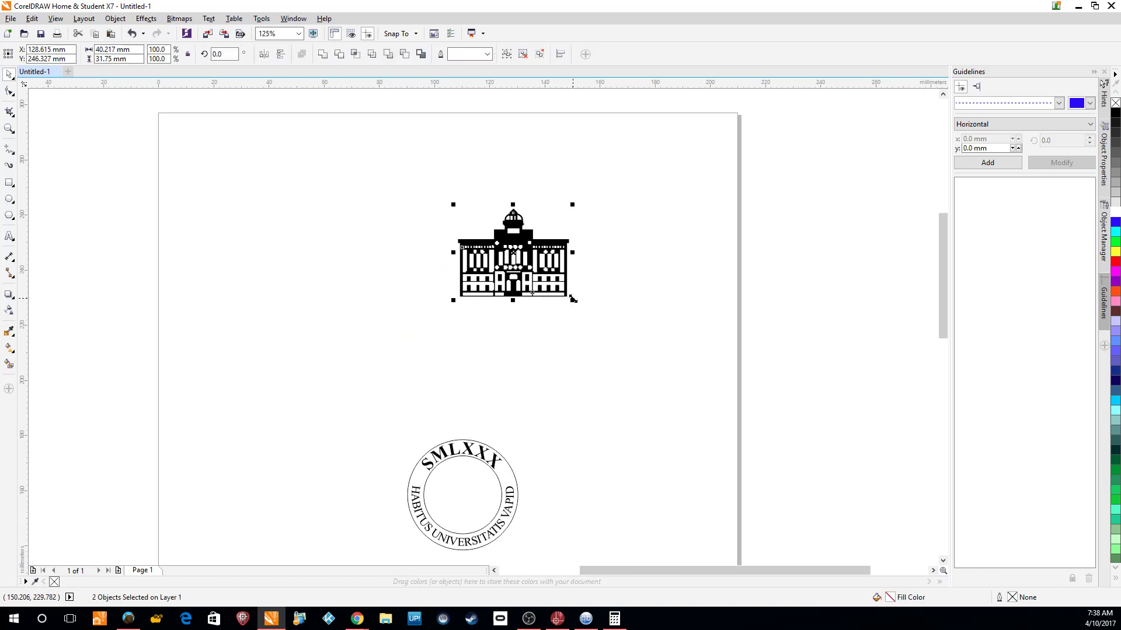
pyautogui.moveTo(572, 300); pyautogui.dragTo(479, 489)
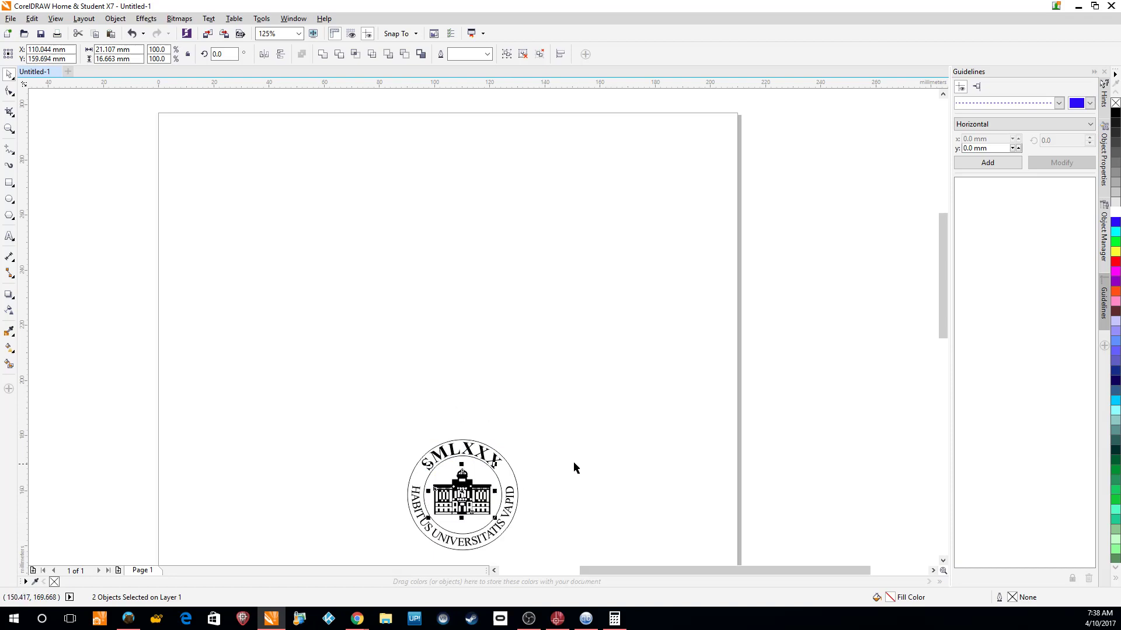
pyautogui.click(555, 445)
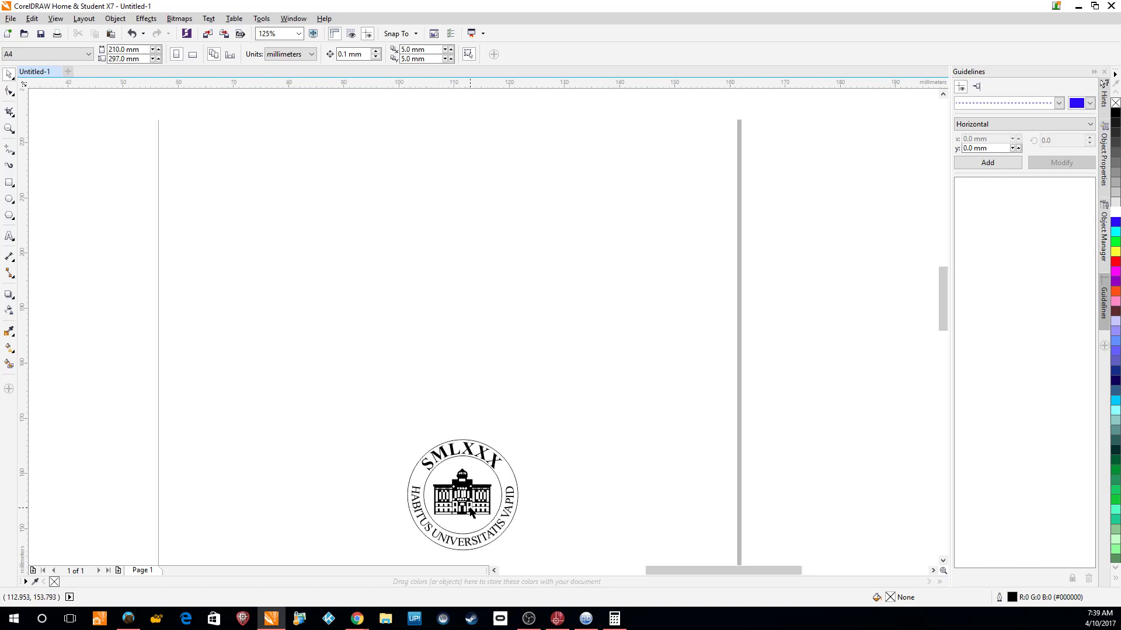
# Draw a wide rectangle over the building with a red outline and no fill
pyautogui.scroll(4, 477, 507)
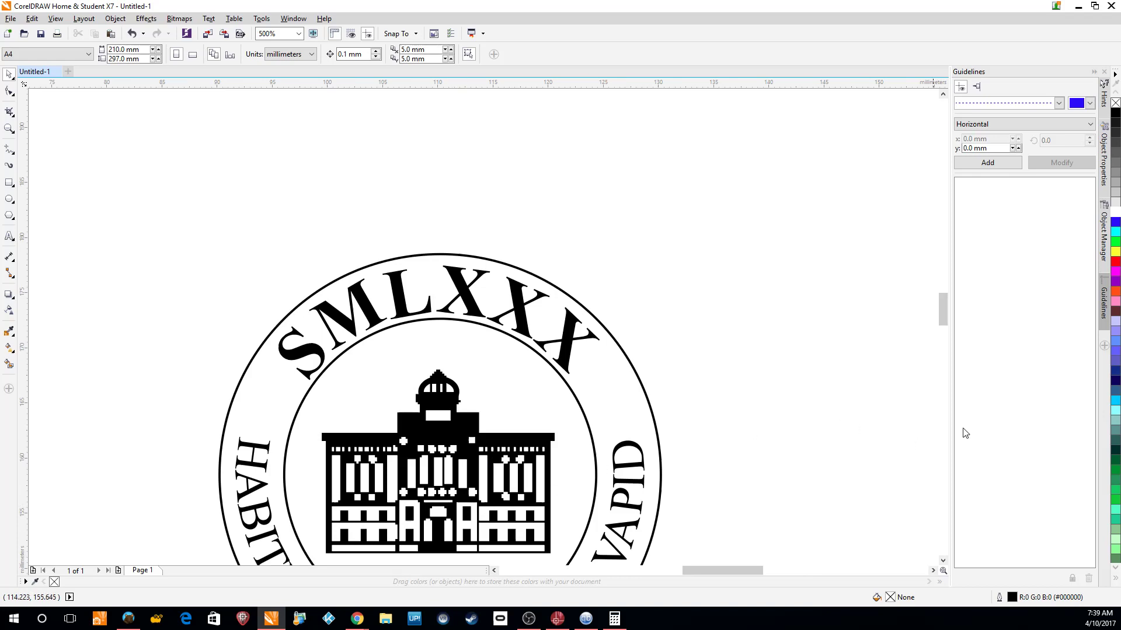
pyautogui.scroll(-3, 940, 310)
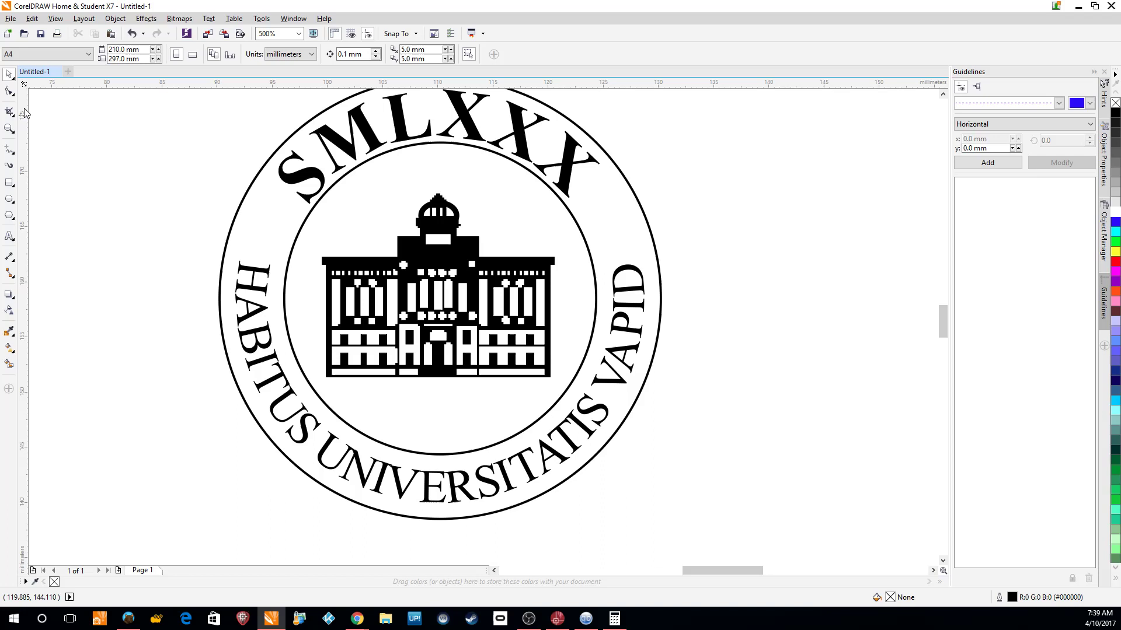
pyautogui.click(9, 183)
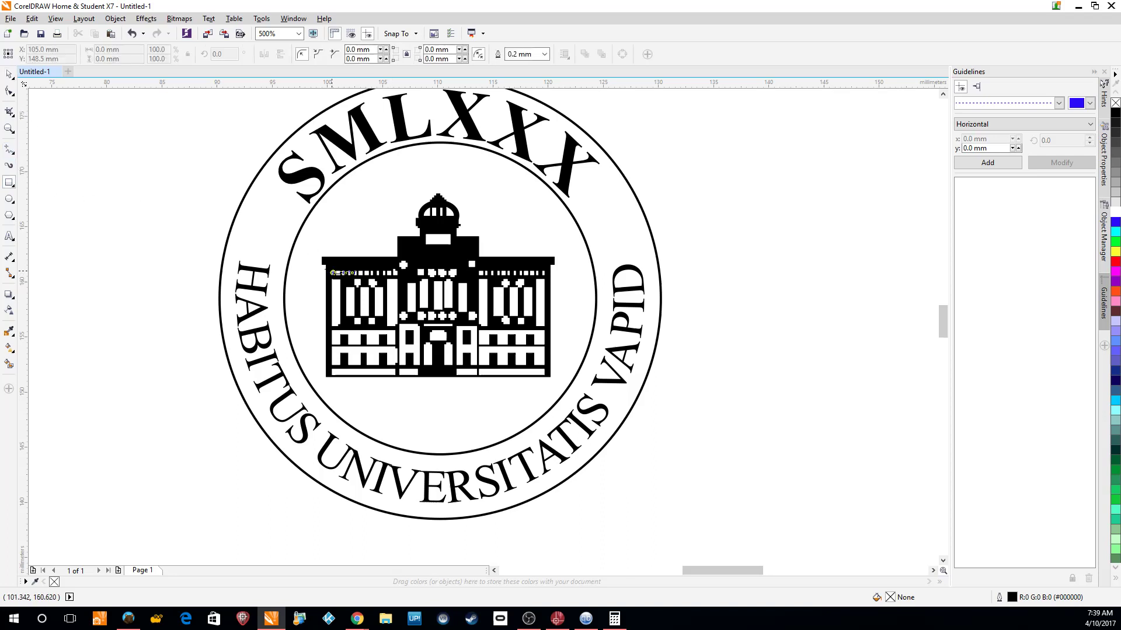
pyautogui.moveTo(326, 264); pyautogui.dragTo(753, 380)
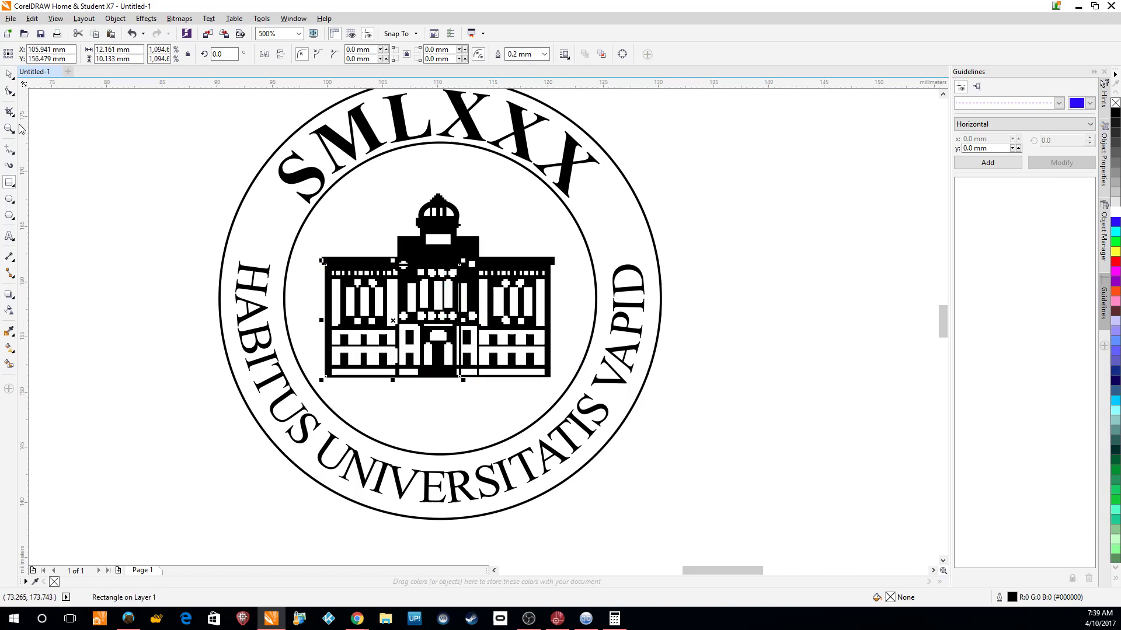
pyautogui.press('space')
pyautogui.moveTo(464, 321); pyautogui.dragTo(549, 321)
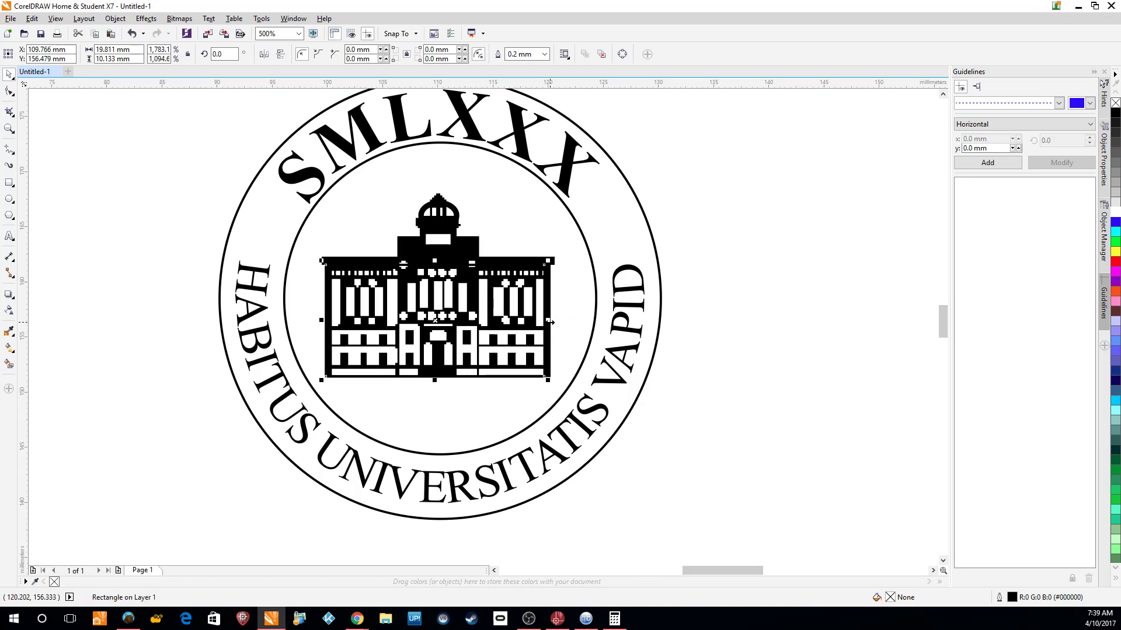
pyautogui.click(1115, 261)
pyautogui.rightClick(1115, 261)
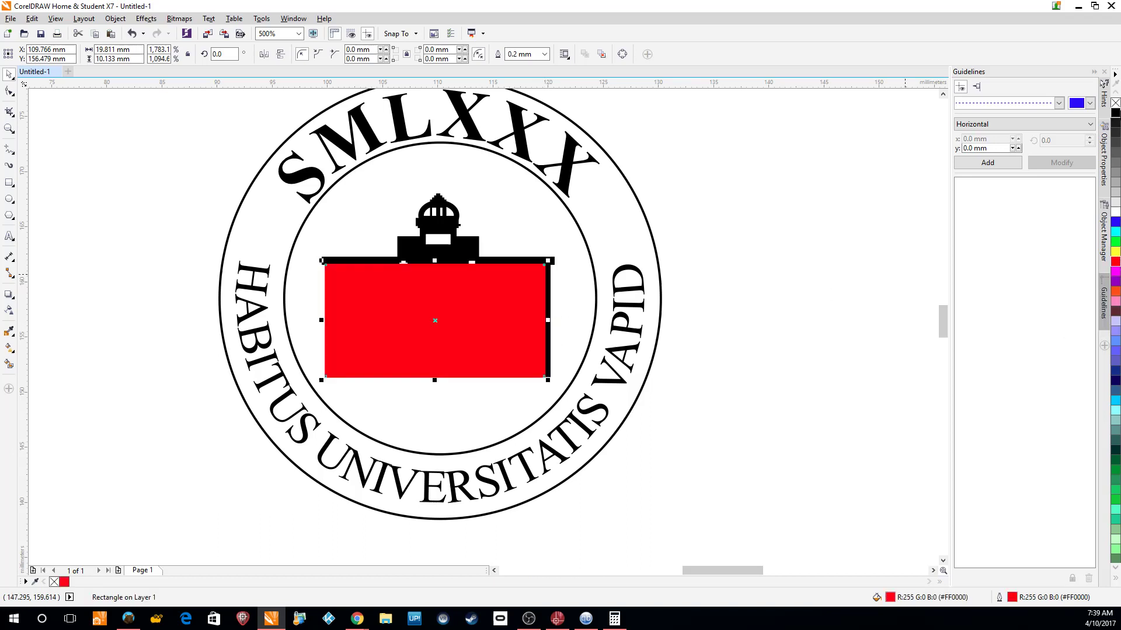
pyautogui.click(1115, 102)
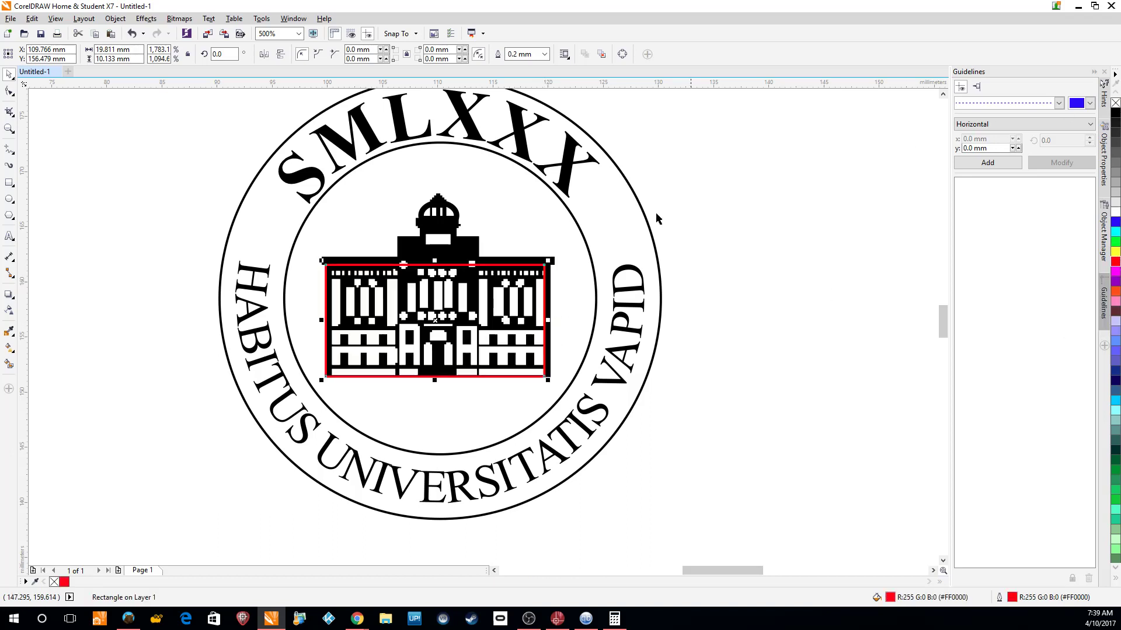
# Draw thin red rectangles across the top bar and a column, and make red the default fill
pyautogui.click(9, 183)
pyautogui.moveTo(322, 258); pyautogui.dragTo(555, 264)
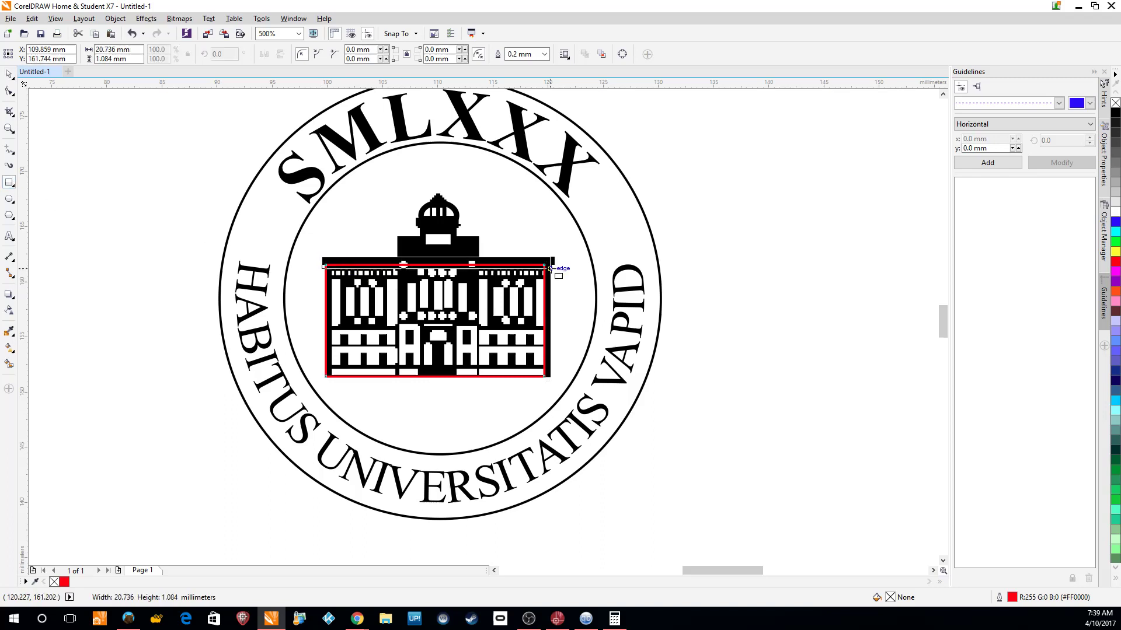
pyautogui.moveTo(402, 264); pyautogui.dragTo(404, 380)
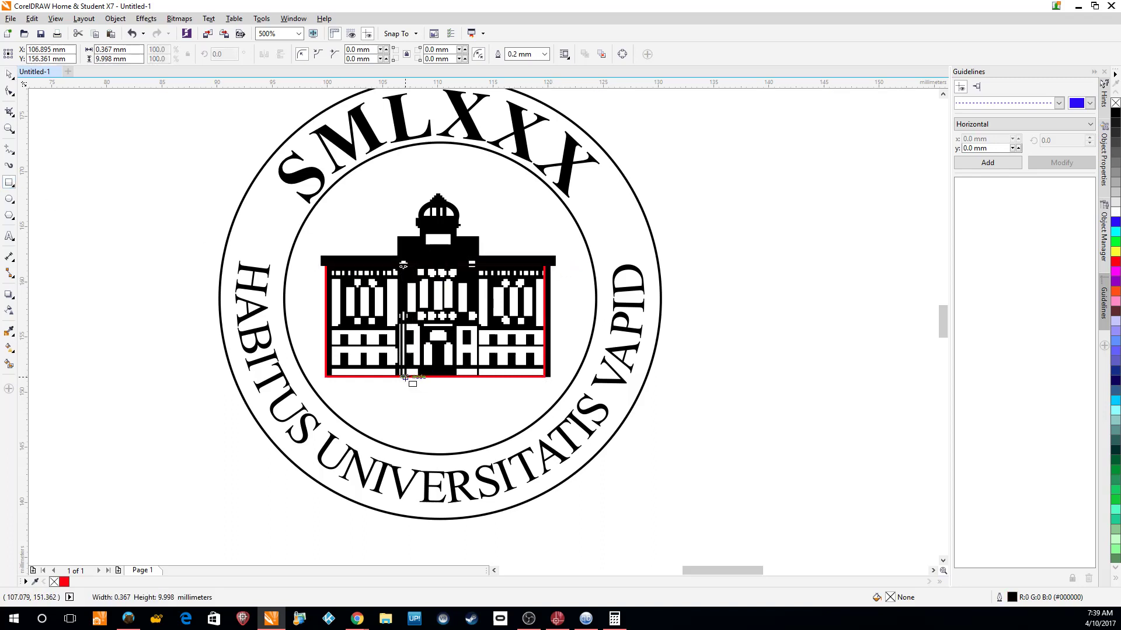
pyautogui.click(1114, 261)
pyautogui.press('Escape')
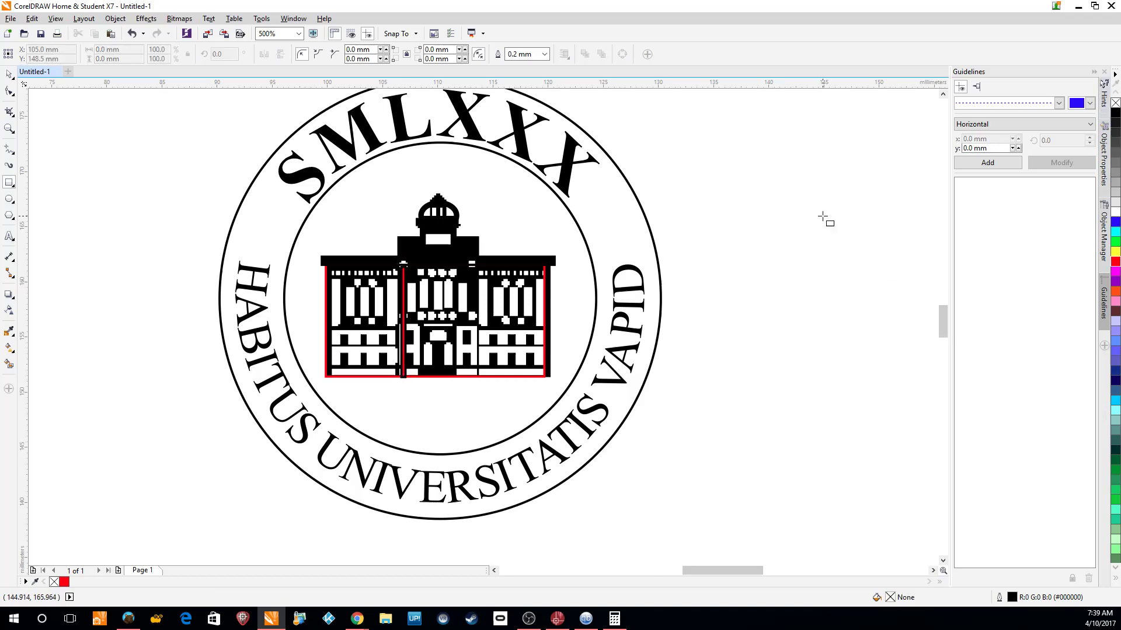
pyautogui.click(8, 74)
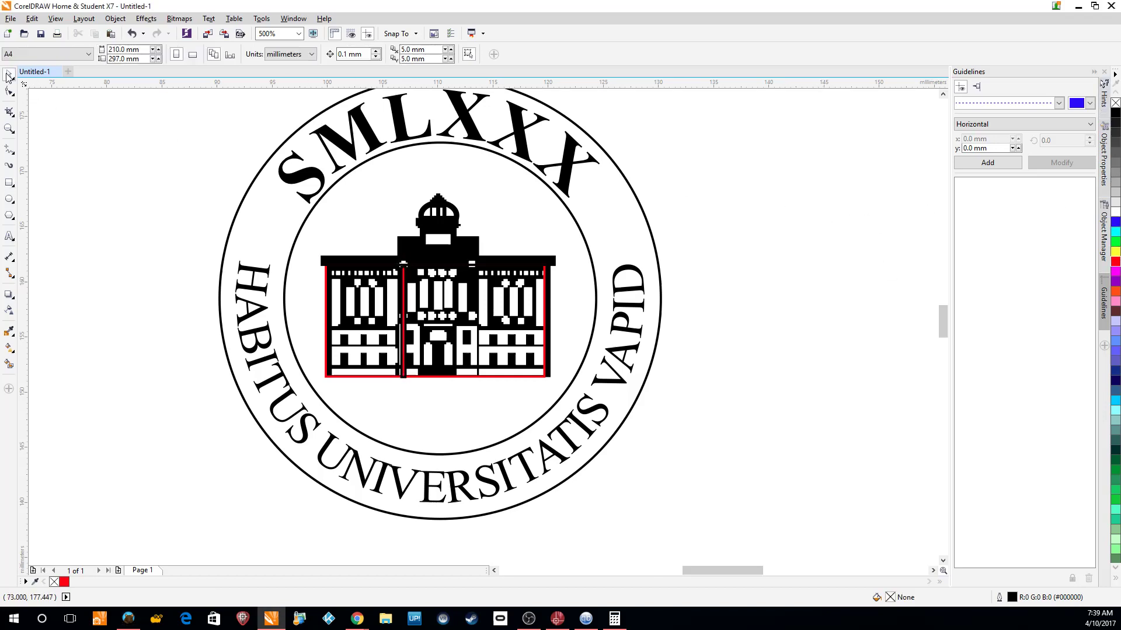
pyautogui.click(1114, 262)
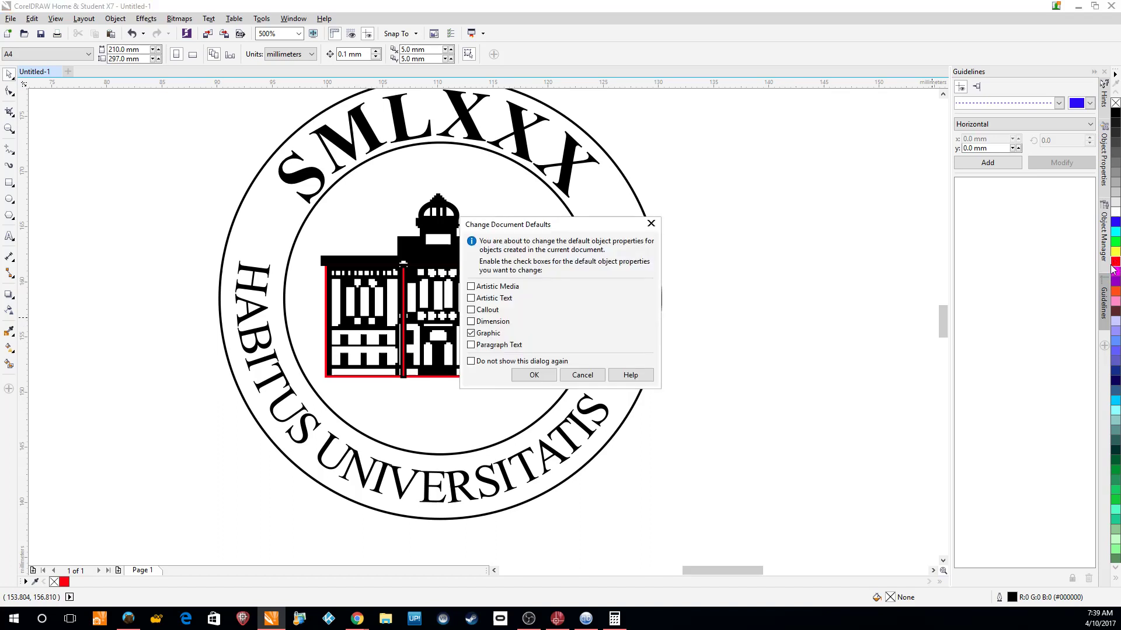
pyautogui.click(534, 376)
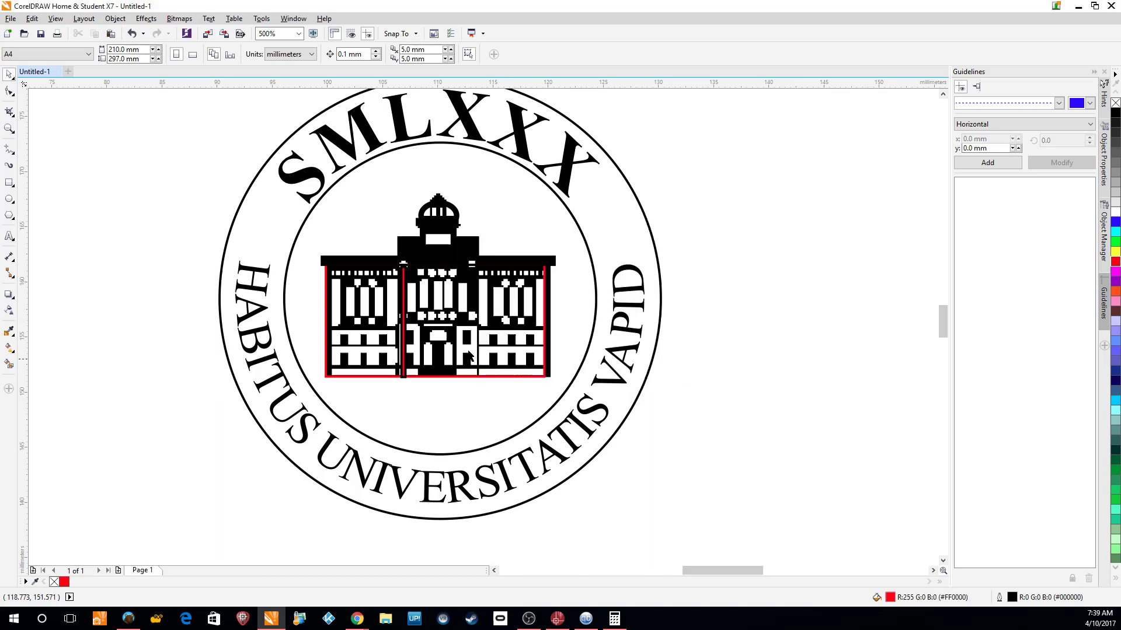
# Draw a red rectangle over the building's centre section and remove its fill
pyautogui.click(10, 184)
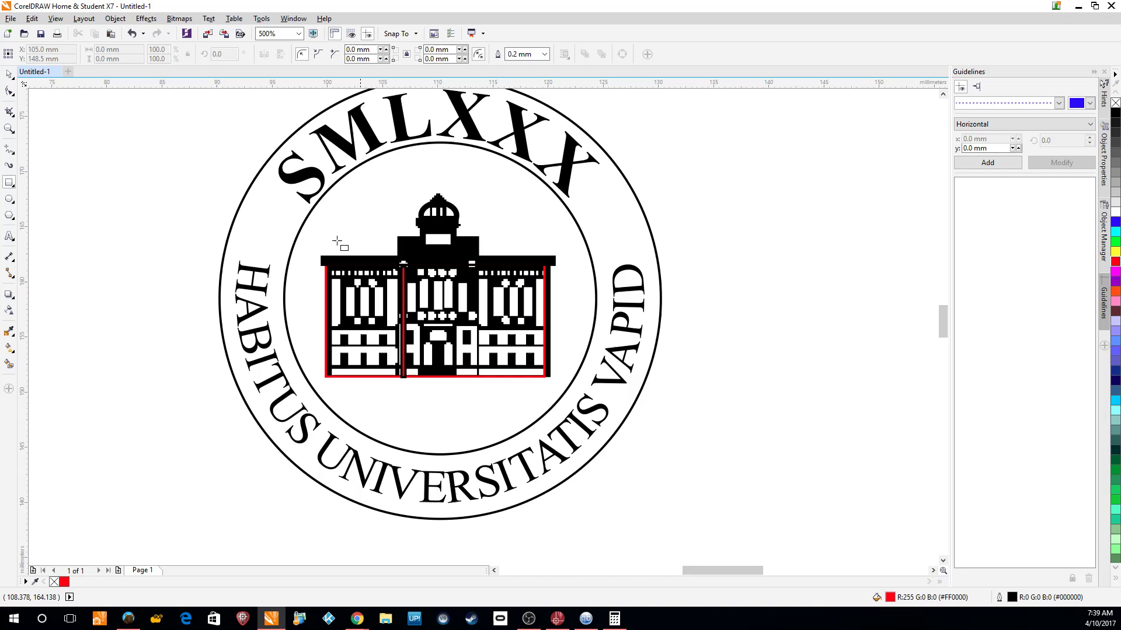
pyautogui.moveTo(402, 261); pyautogui.dragTo(478, 377)
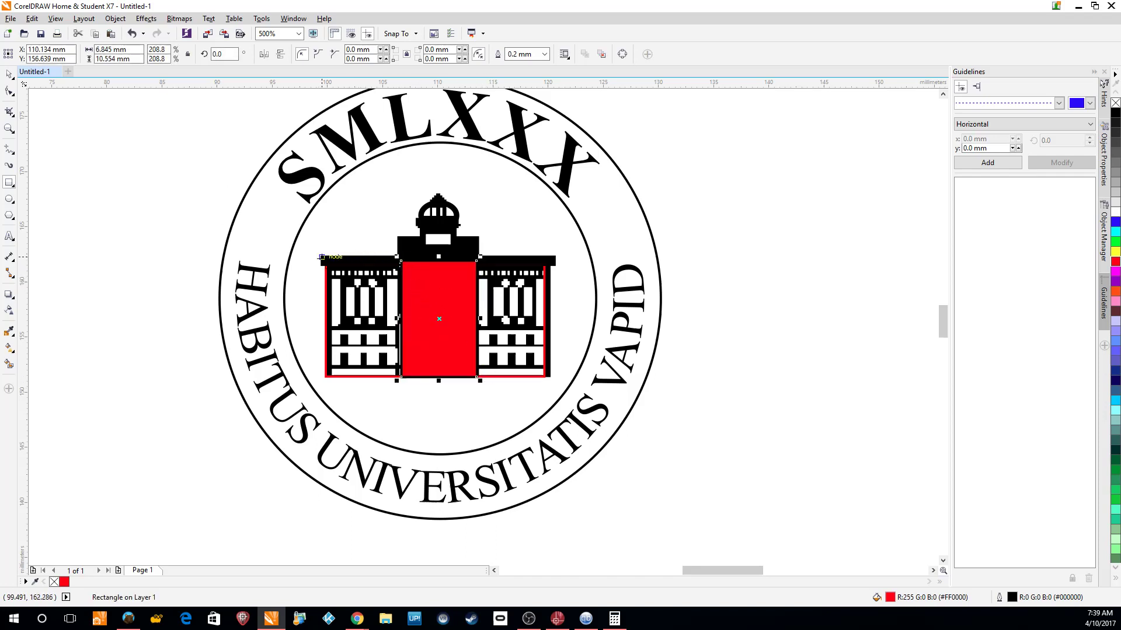
pyautogui.click(1115, 103)
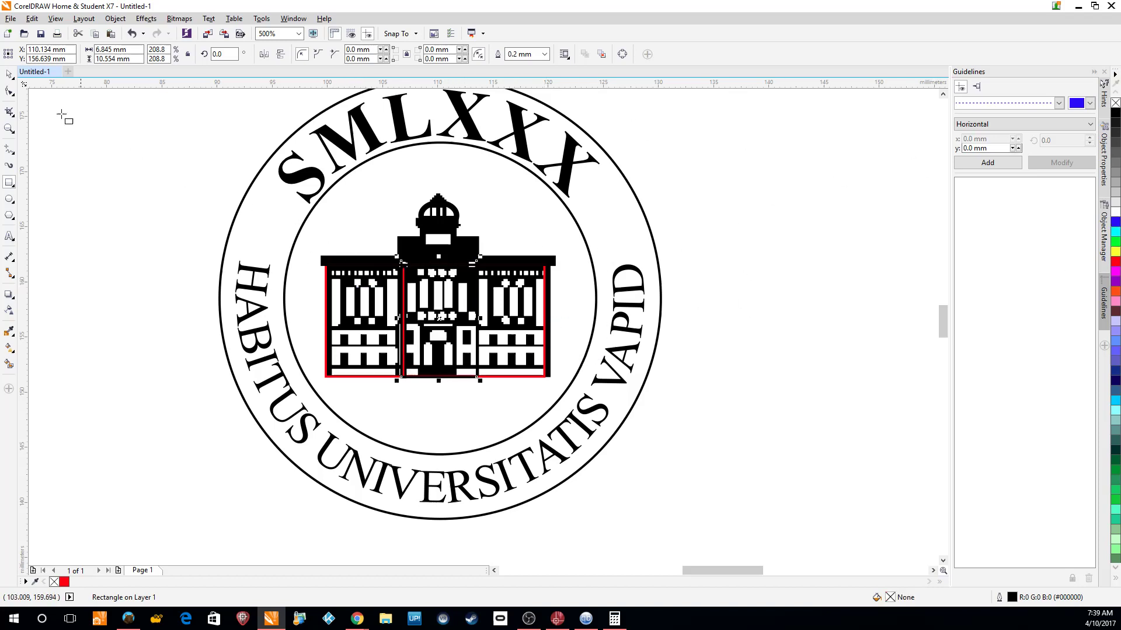
pyautogui.click(9, 74)
pyautogui.click(452, 316)
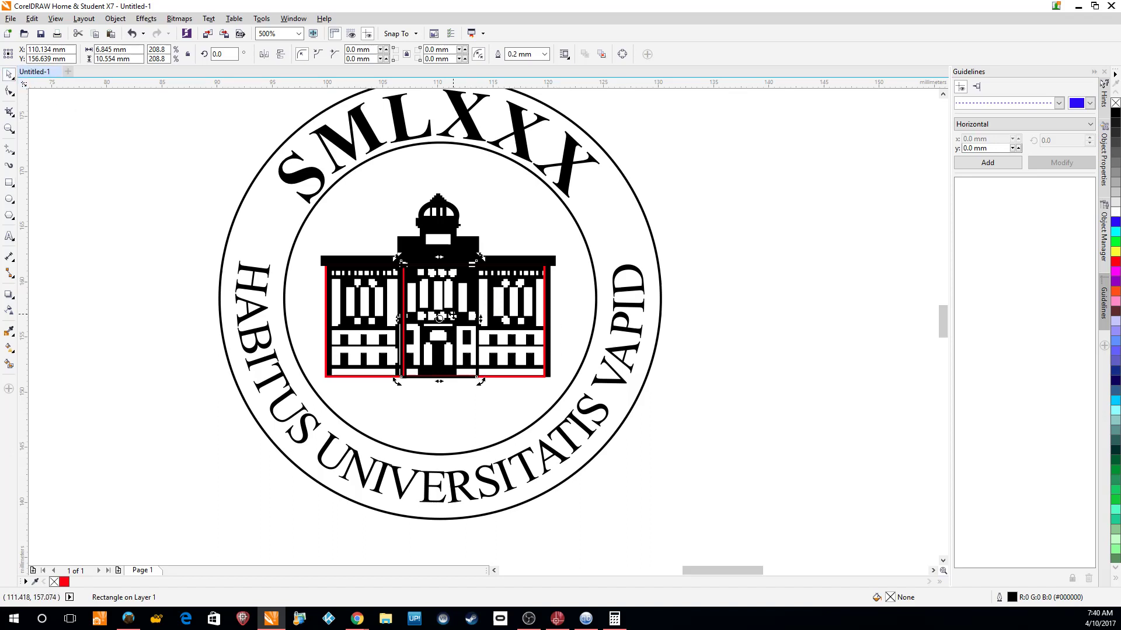
# Delete the traced building artwork and the leftover thin red rectangle
pyautogui.press('Escape')
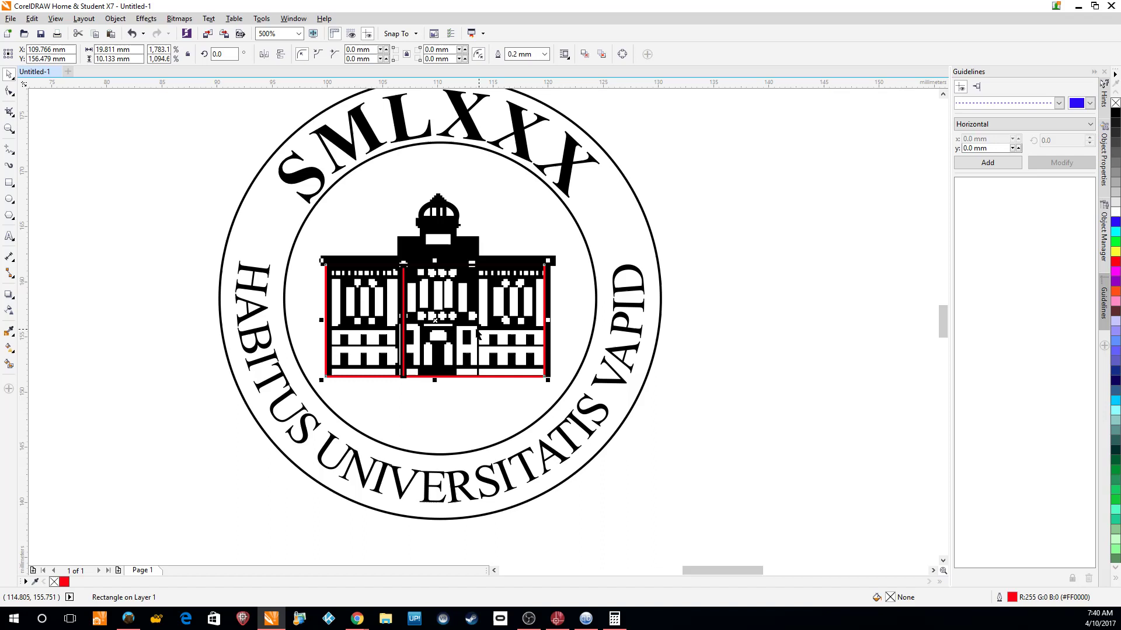
pyautogui.press('Delete')
pyautogui.press('Delete')
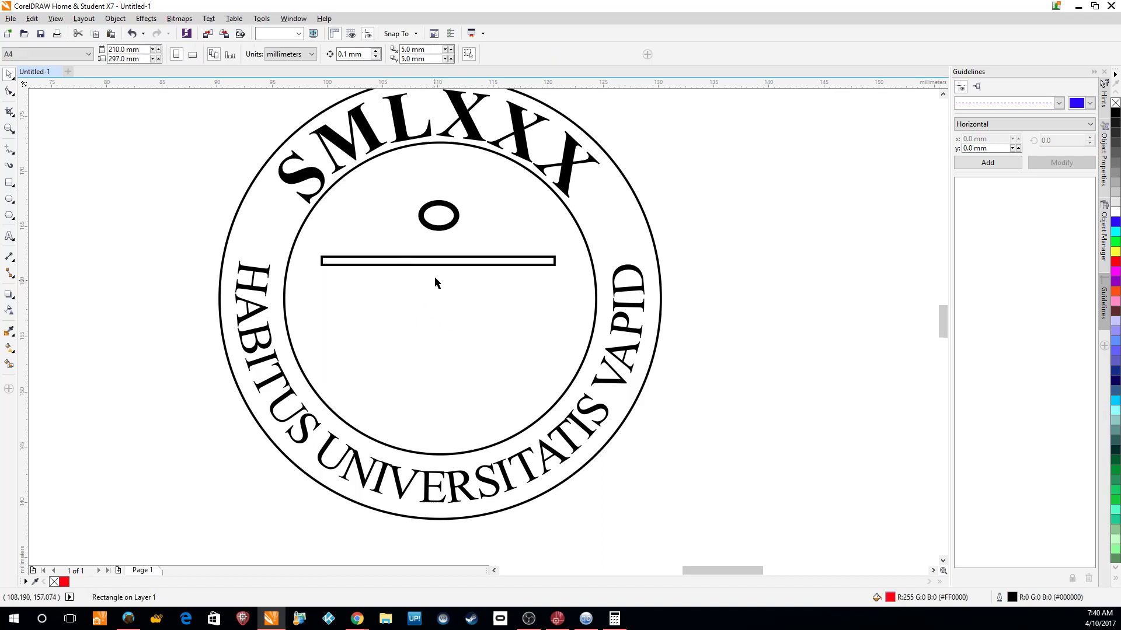
# Delete the leftover horizontal bar and small oval from the seal's inner circle
pyautogui.click(439, 264)
pyautogui.press('Delete')
pyautogui.click(441, 229)
pyautogui.press('Delete')
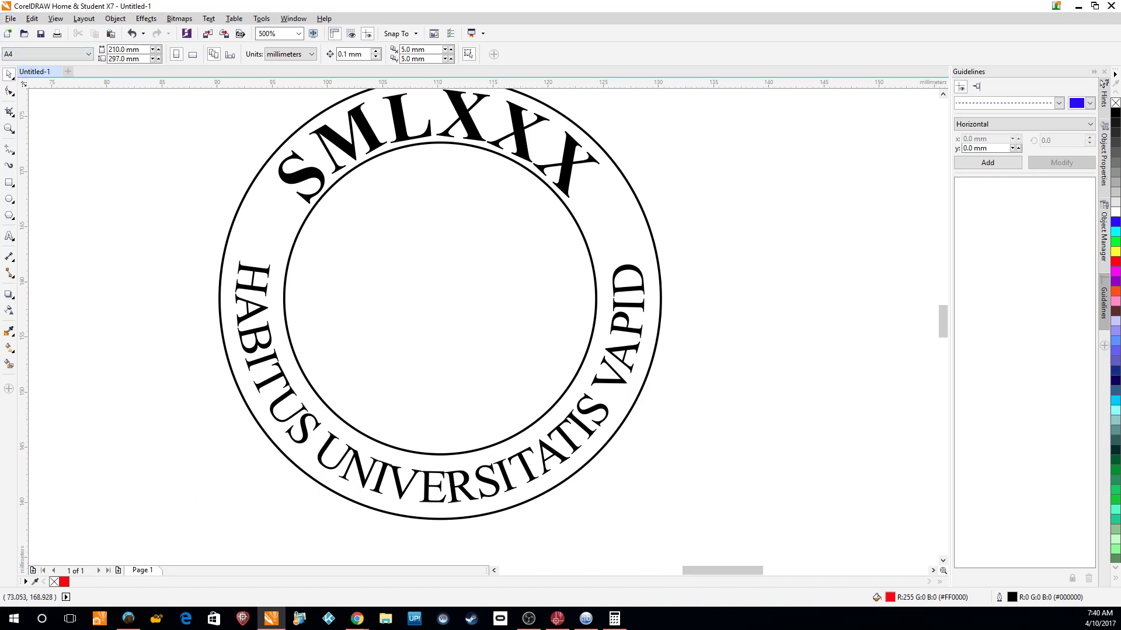
# Open ugly building-1.cdr and select its whole building graphic
pyautogui.click(10, 18)
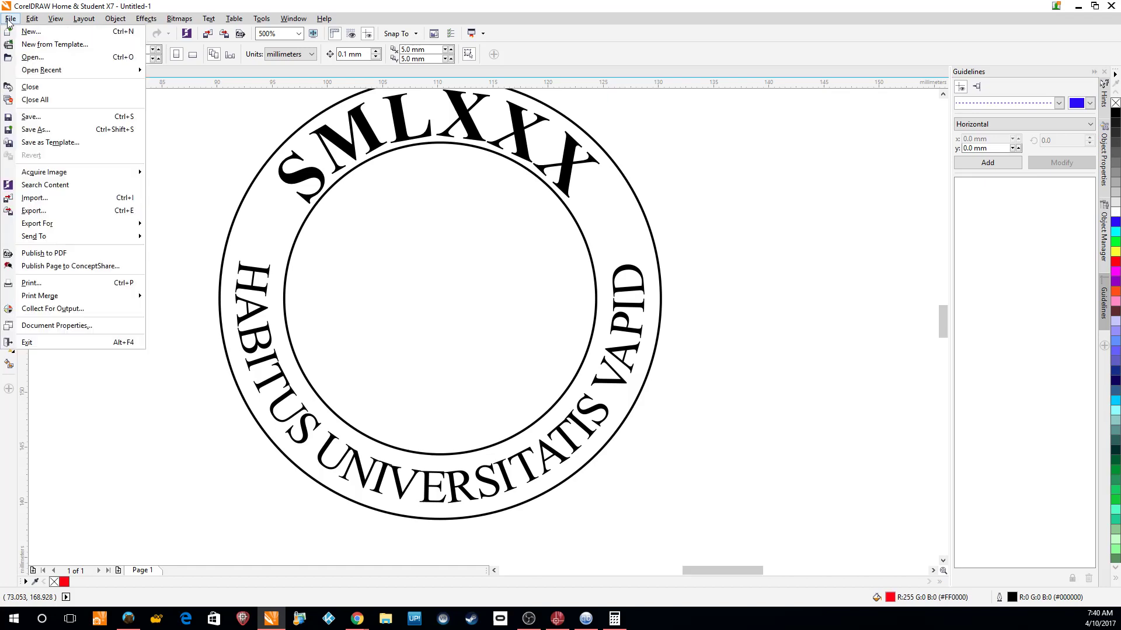
pyautogui.click(31, 57)
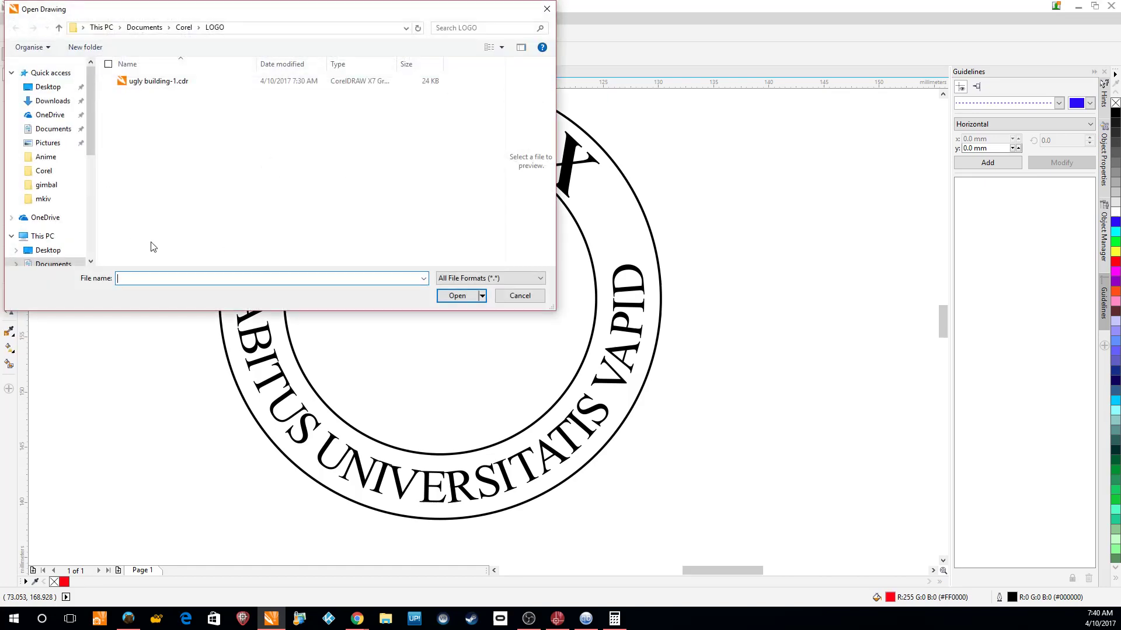
pyautogui.doubleClick(156, 82)
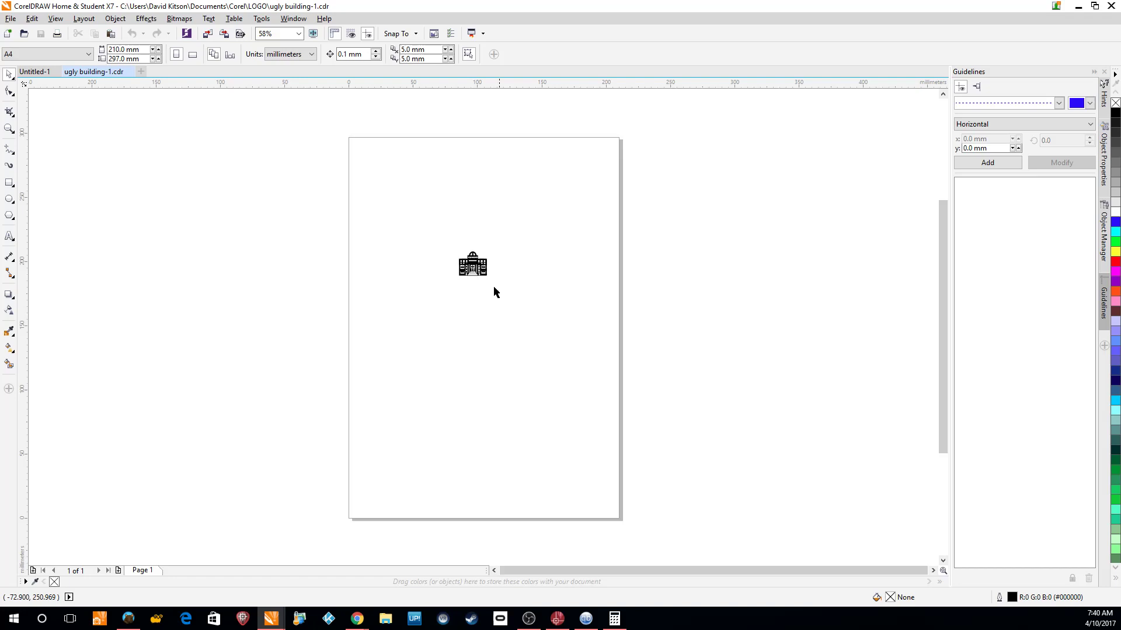
pyautogui.moveTo(504, 294); pyautogui.dragTo(455, 240)
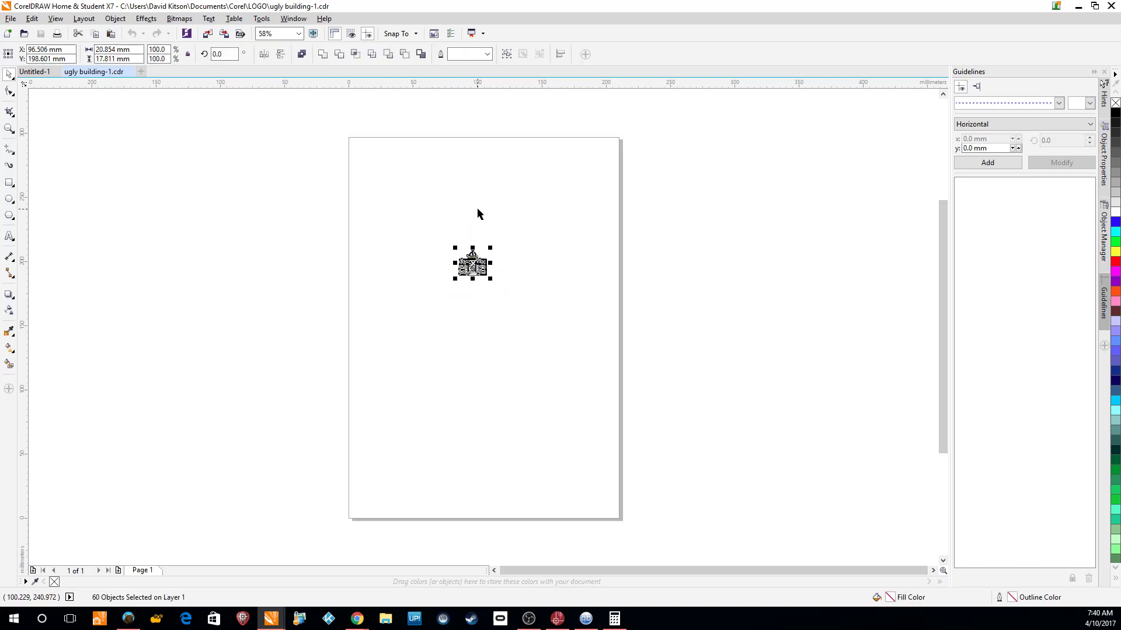
# Paste the ugly building graphic into Untitled-1 and centre it inside the seal's inner ring
pyautogui.click(35, 72)
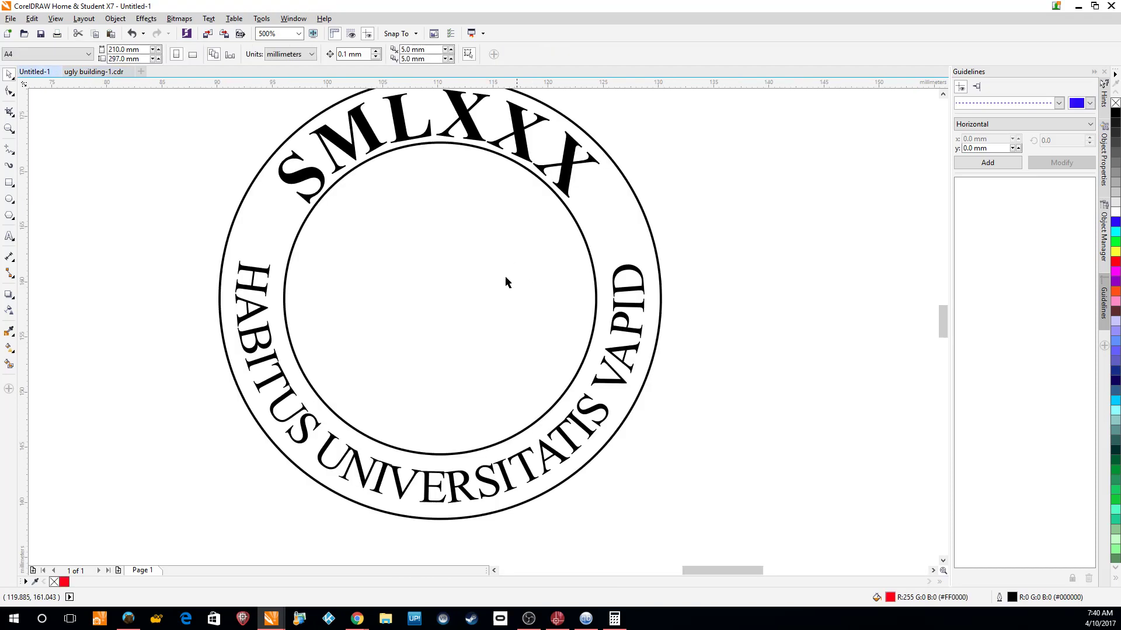
pyautogui.scroll(-4, 548, 368)
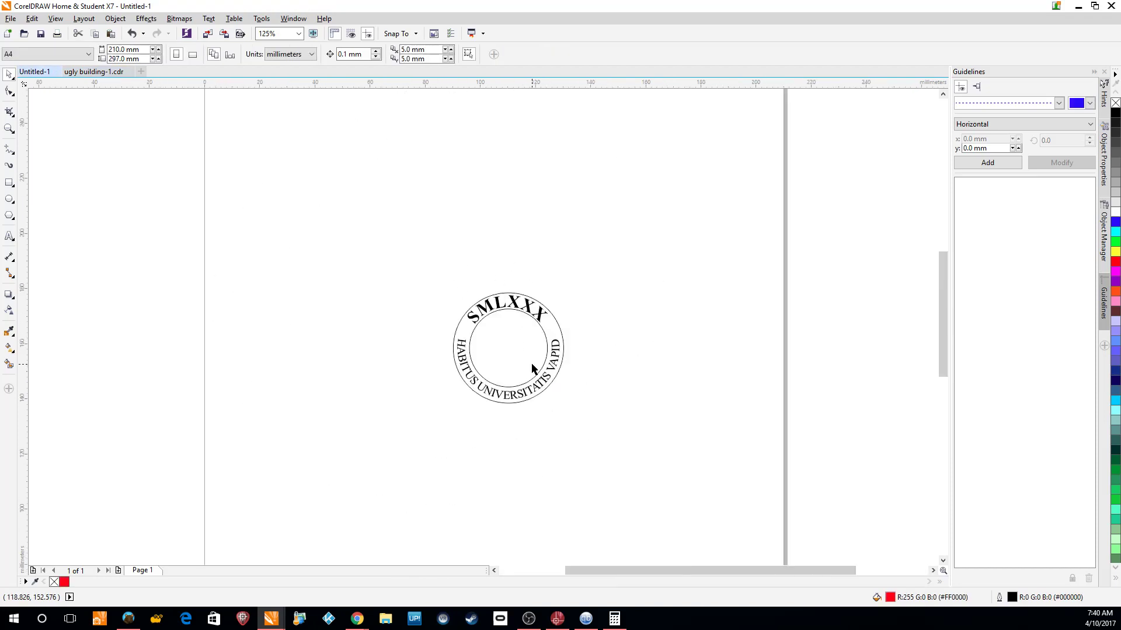
pyautogui.hotkey('ctrl', 'v')
pyautogui.moveTo(492, 244); pyautogui.dragTo(525, 346)
pyautogui.click(635, 328)
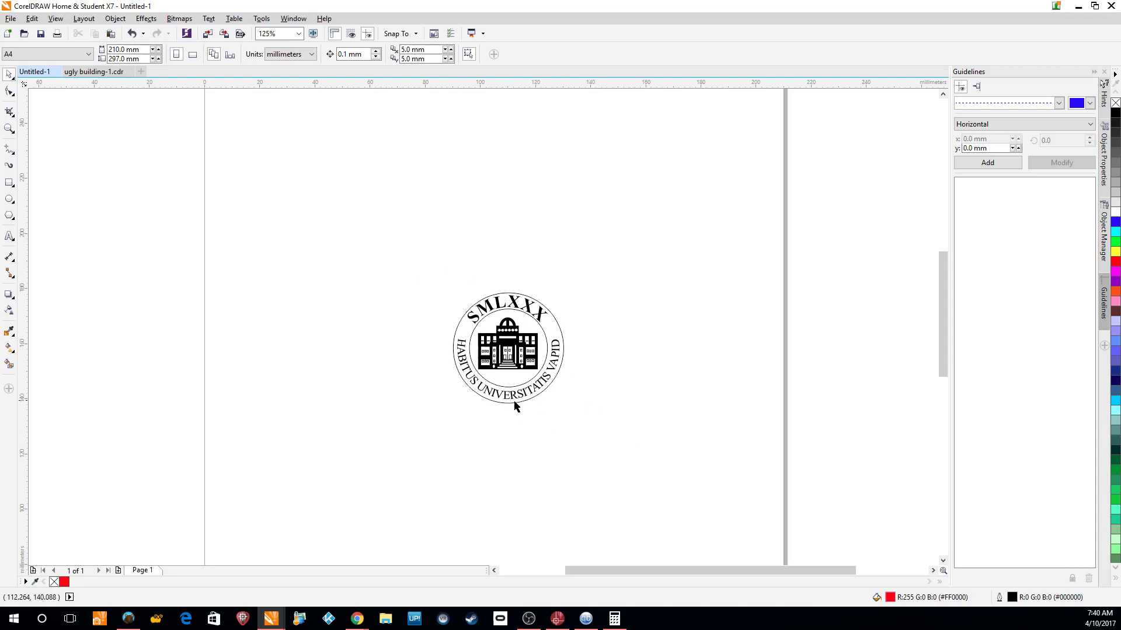
pyautogui.scroll(2, 546, 333)
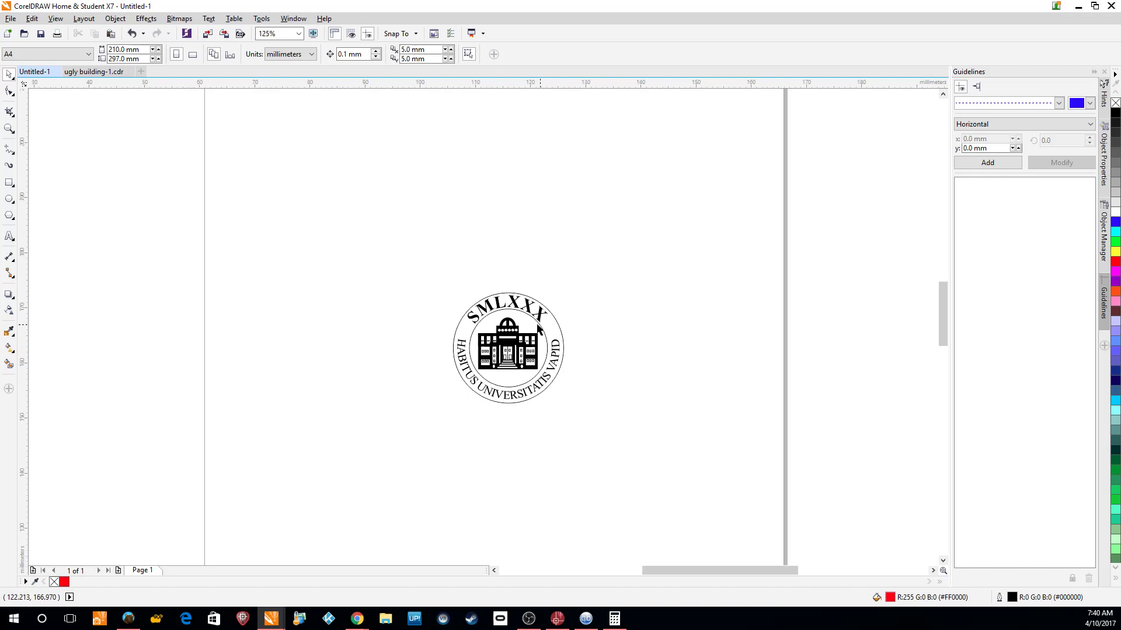
# Set the outer and inner seal circles' outline widths to 0.5 mm
pyautogui.click(551, 349)
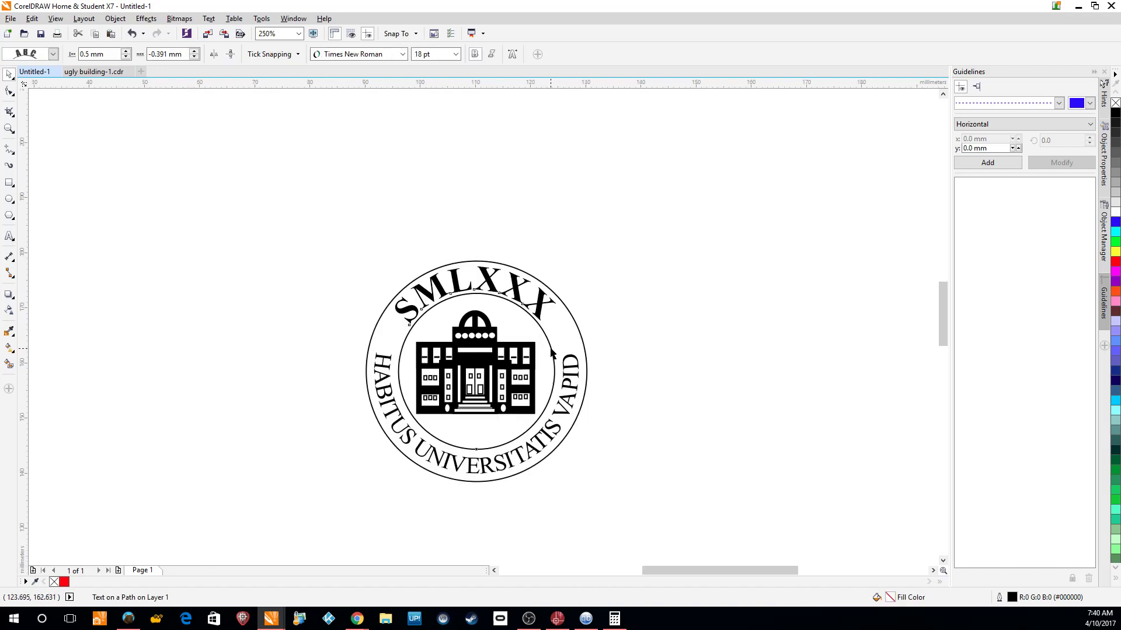
pyautogui.click(551, 349)
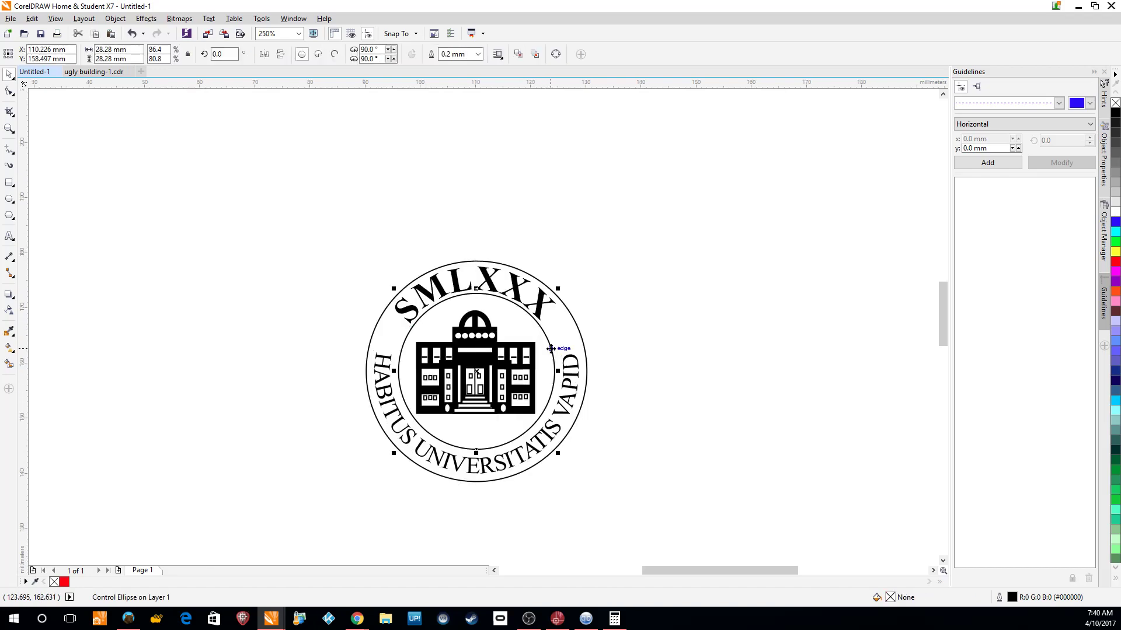
pyautogui.click(576, 328)
pyautogui.click(576, 326)
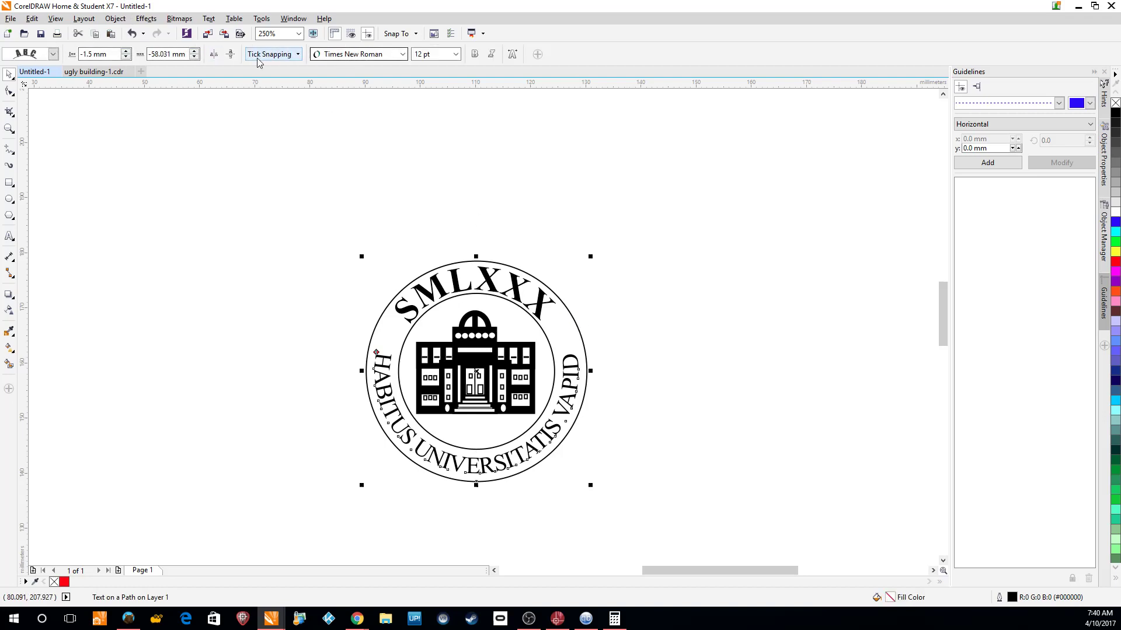
pyautogui.click(582, 337)
pyautogui.click(582, 337)
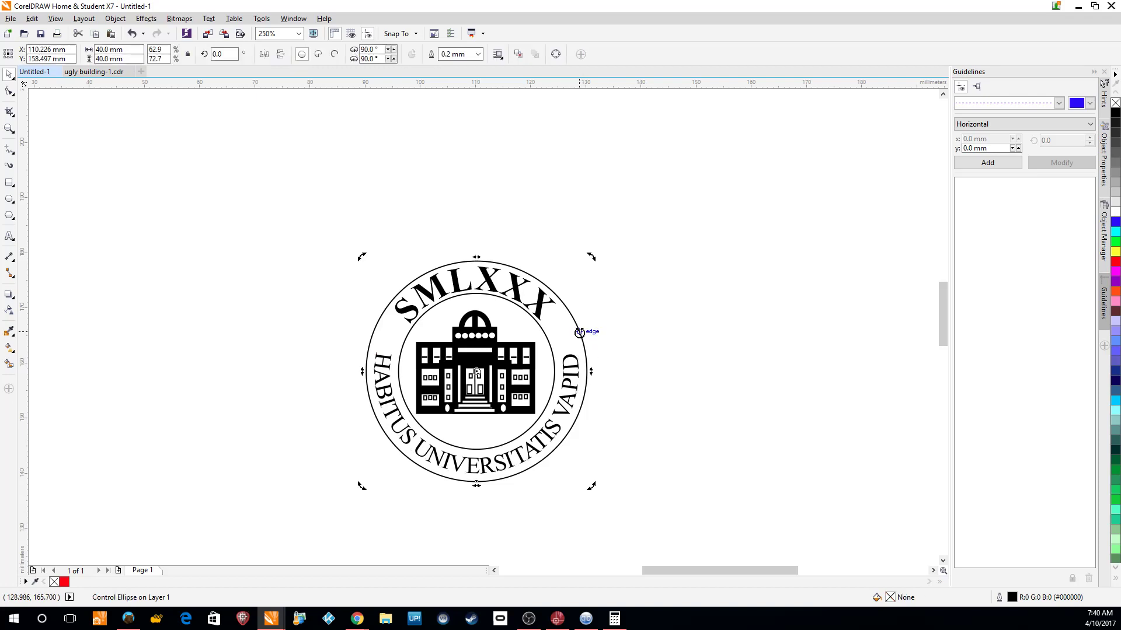
pyautogui.click(478, 54)
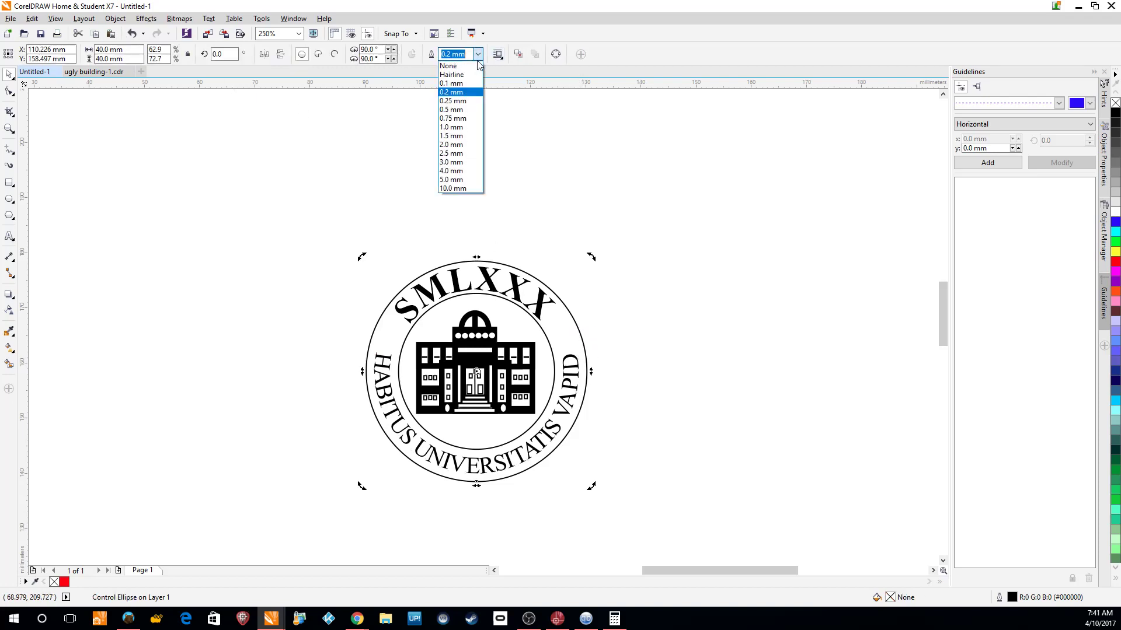
pyautogui.click(460, 110)
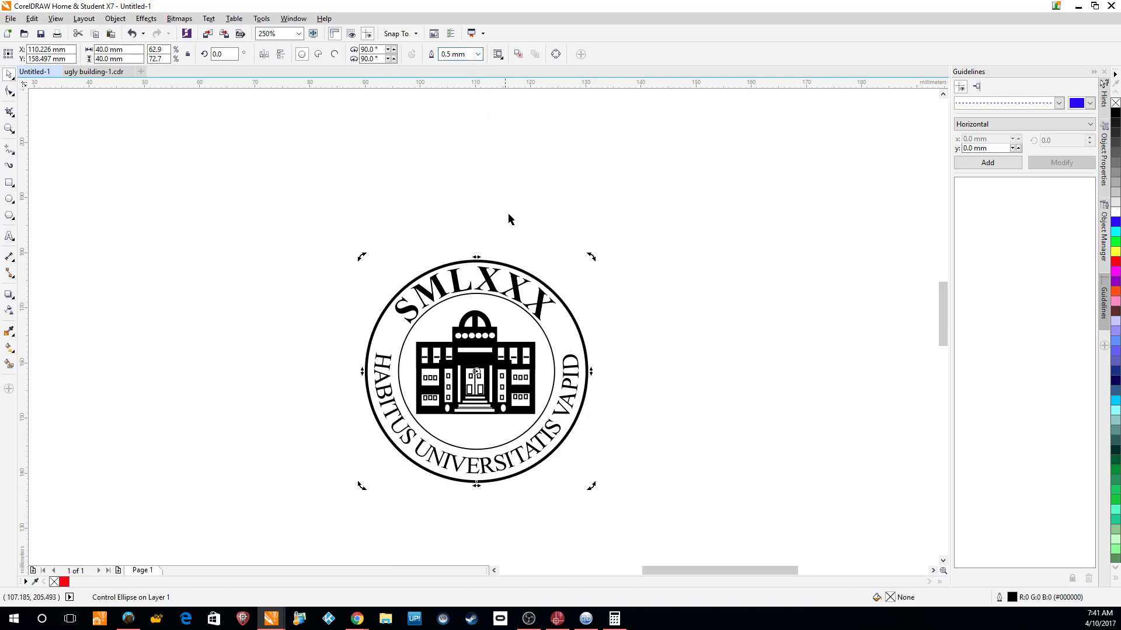
pyautogui.click(548, 342)
pyautogui.click(478, 54)
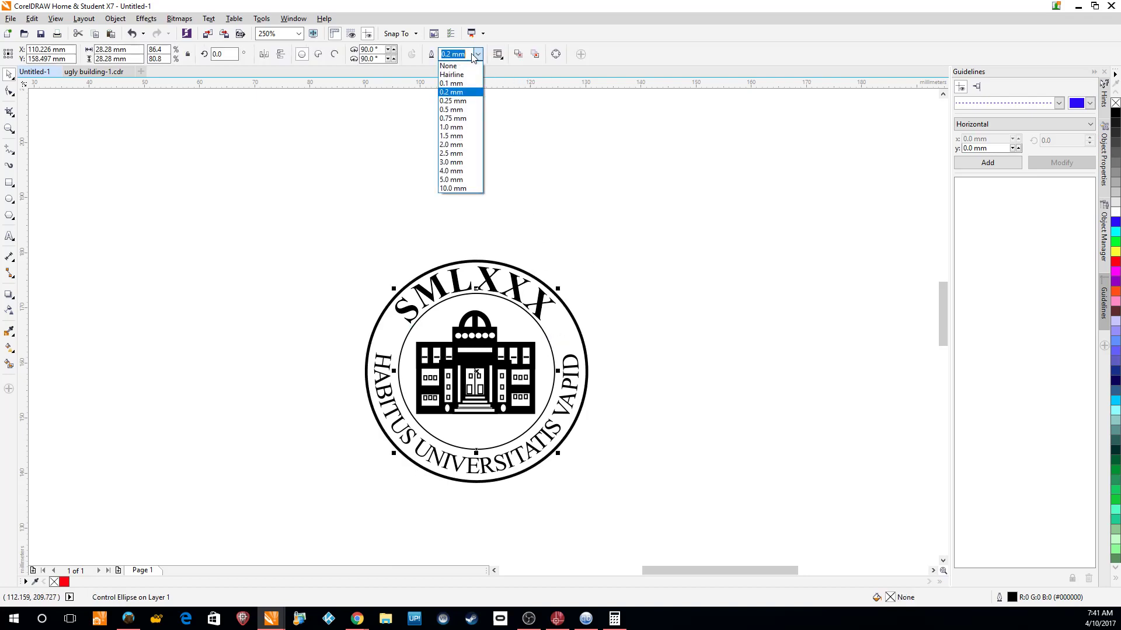
pyautogui.click(459, 111)
# Make the whole HABITUS UNIVERSITATIS VAPID ring text bold
pyautogui.press('Tab')
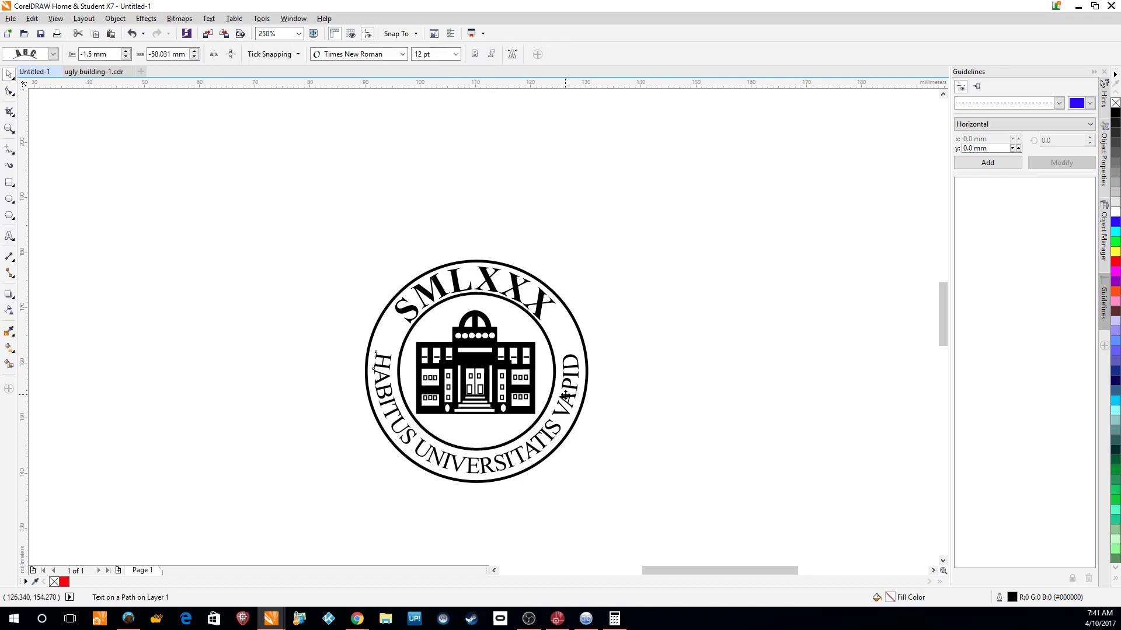
pyautogui.doubleClick(565, 396)
pyautogui.hotkey('ctrl', 'a')
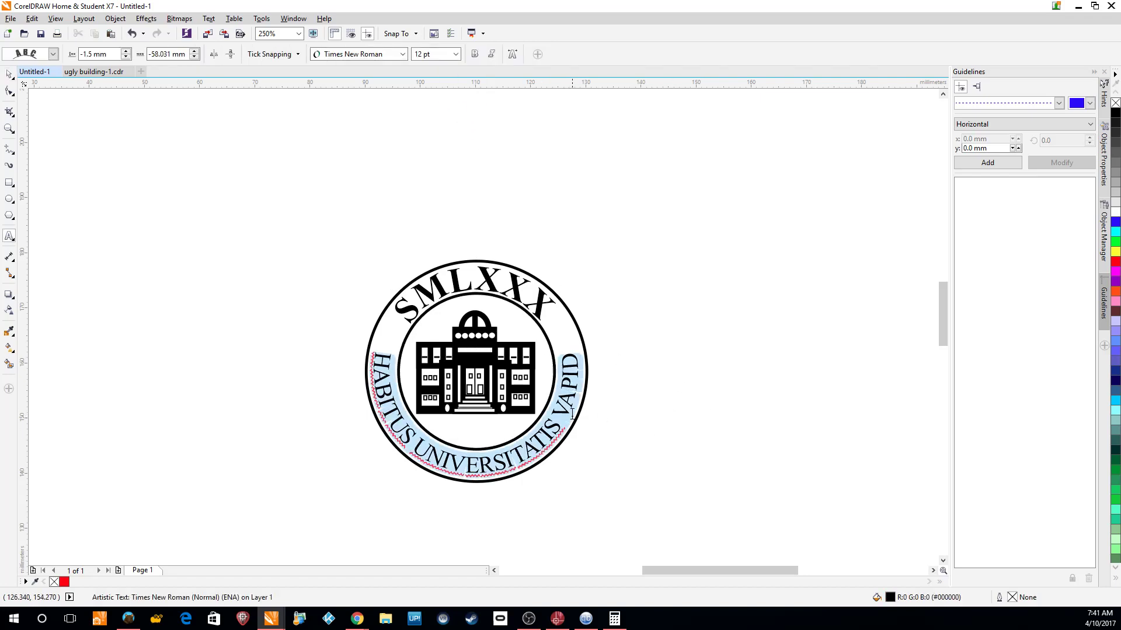
pyautogui.click(475, 54)
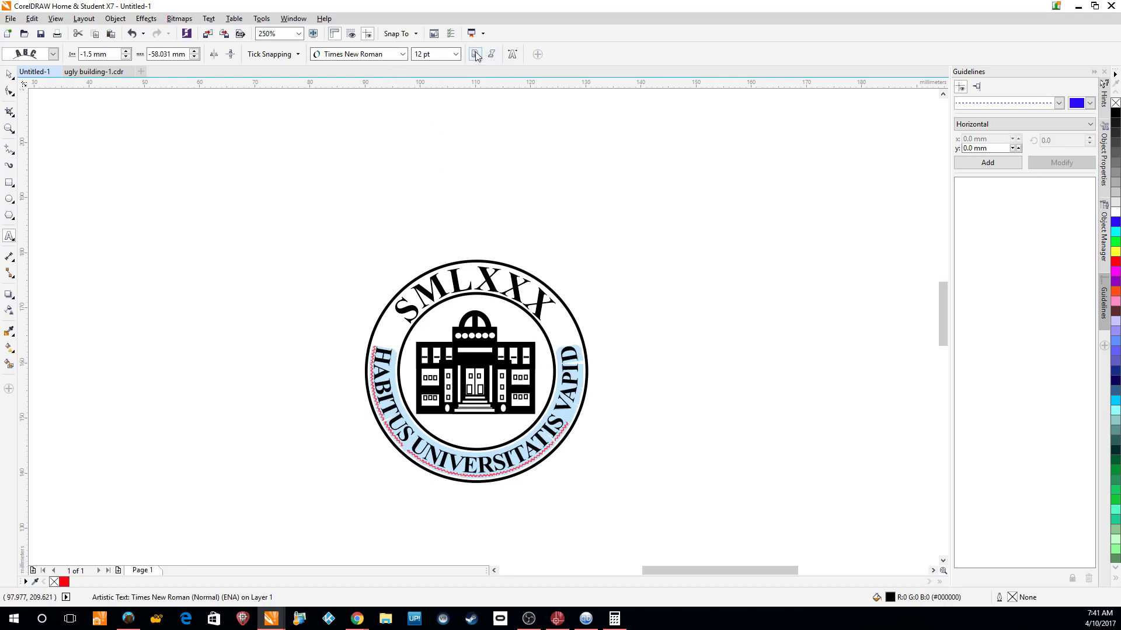
pyautogui.click(656, 412)
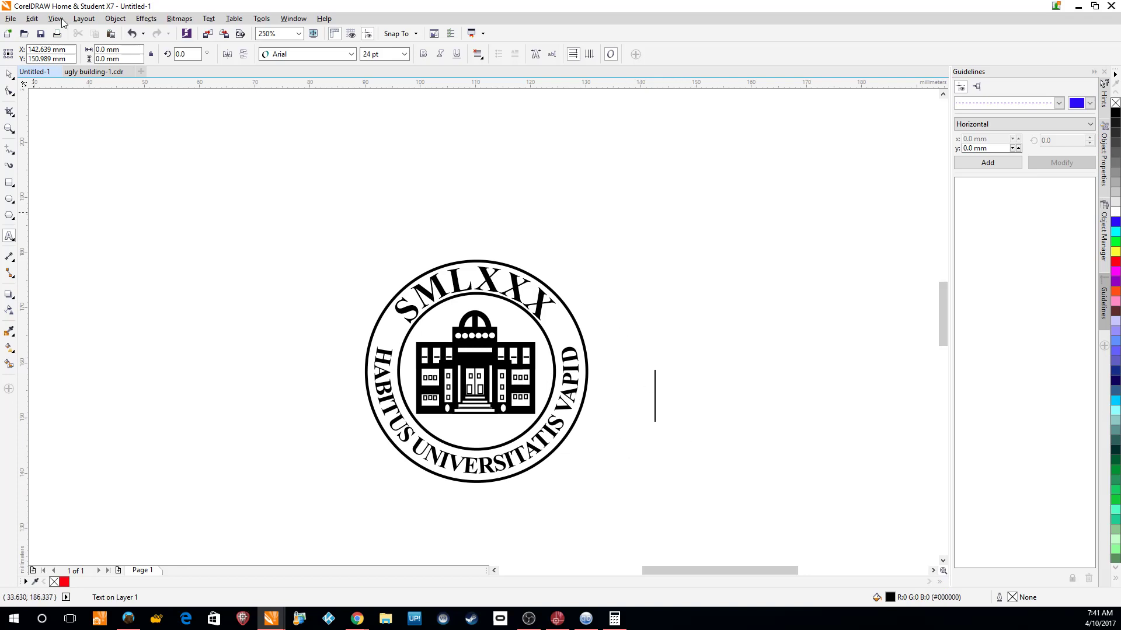
# Save the seal drawing, replacing 'Untitled' in the file name with 'FUNNY LOGO' to get FUNNY LOGO-1.cdr
pyautogui.click(11, 19)
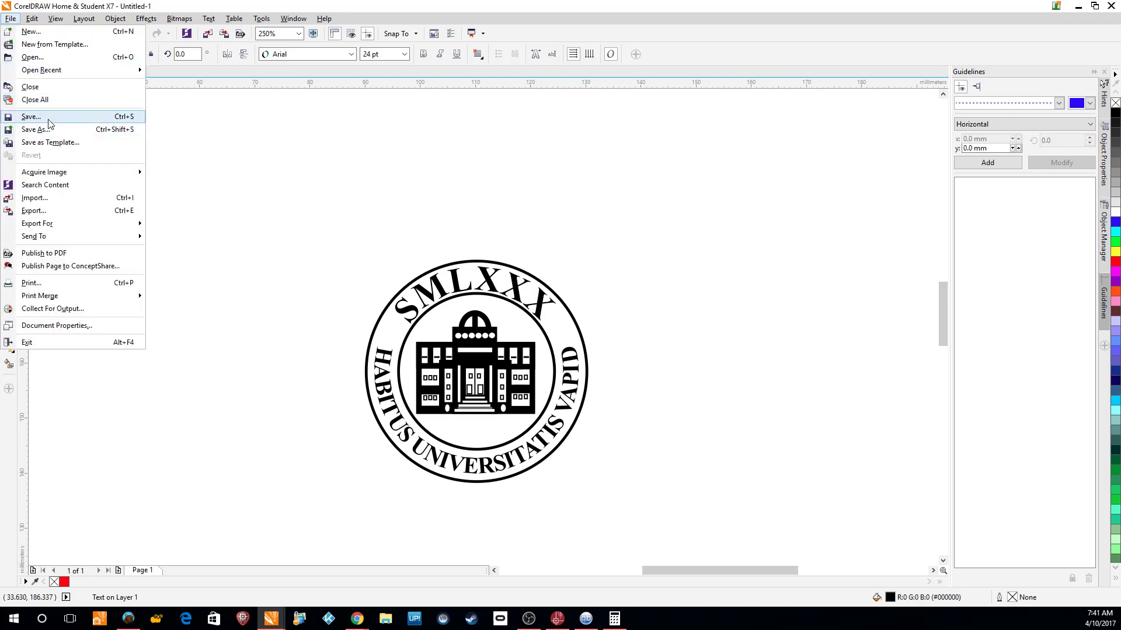
pyautogui.click(32, 117)
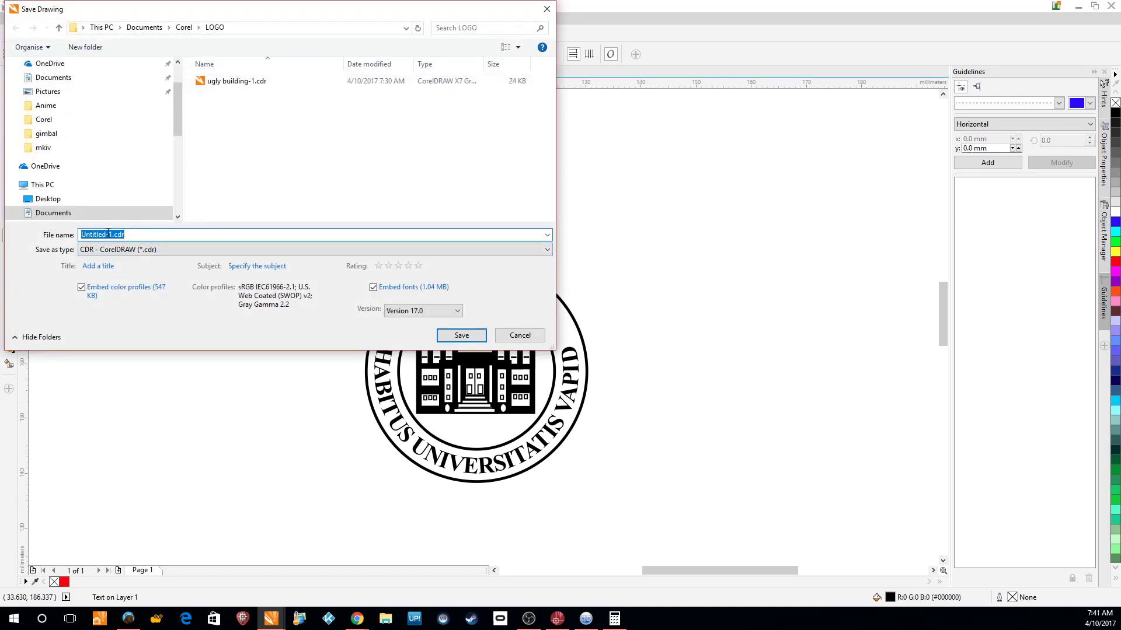
pyautogui.moveTo(107, 234); pyautogui.dragTo(70, 235)
pyautogui.write('FUNNY LOGO')
pyautogui.press('Return')
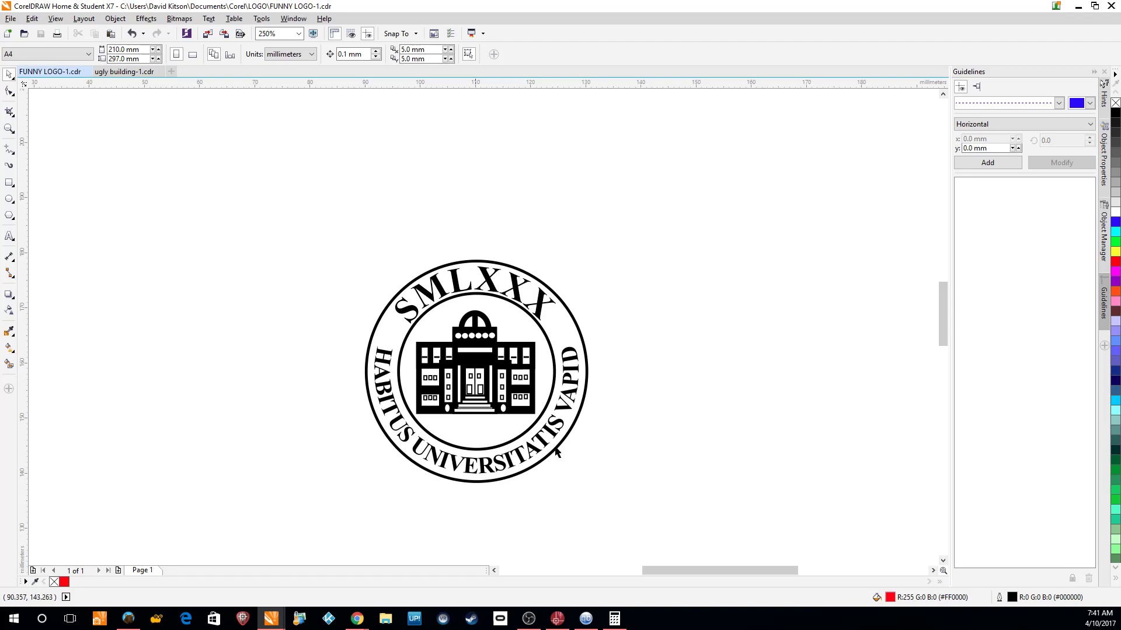
# In CorelCAD, use CorelDRAW/Corel DESIGNER Import to bring in LOGO\FUNNY LOGO-1.cdr as NONAME_2.dwg
pyautogui.click(558, 620)
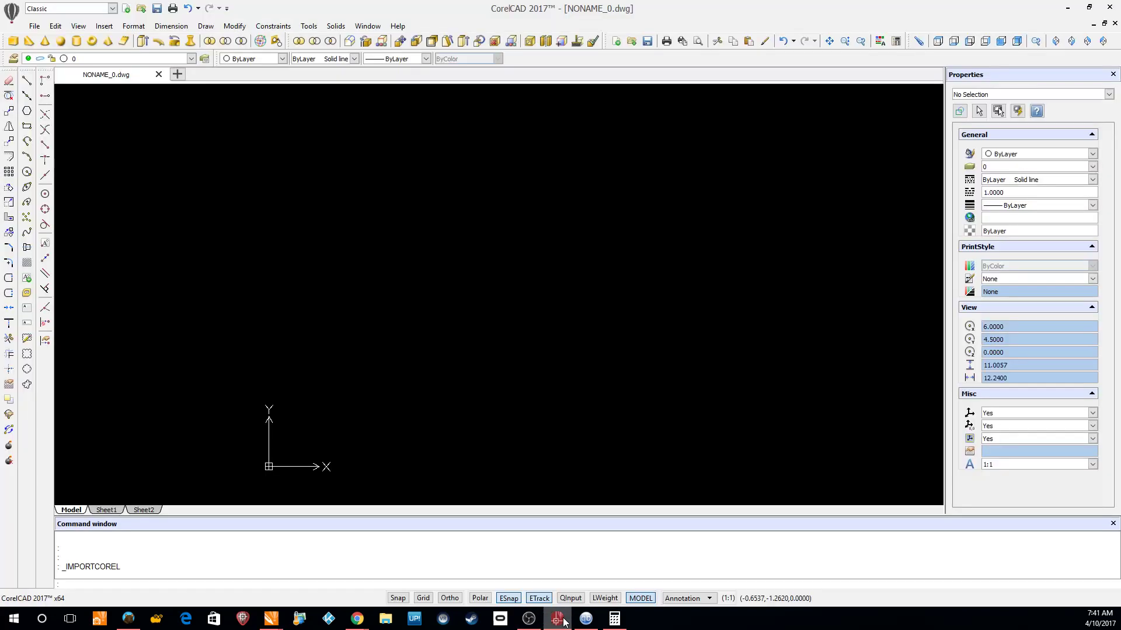
pyautogui.click(34, 27)
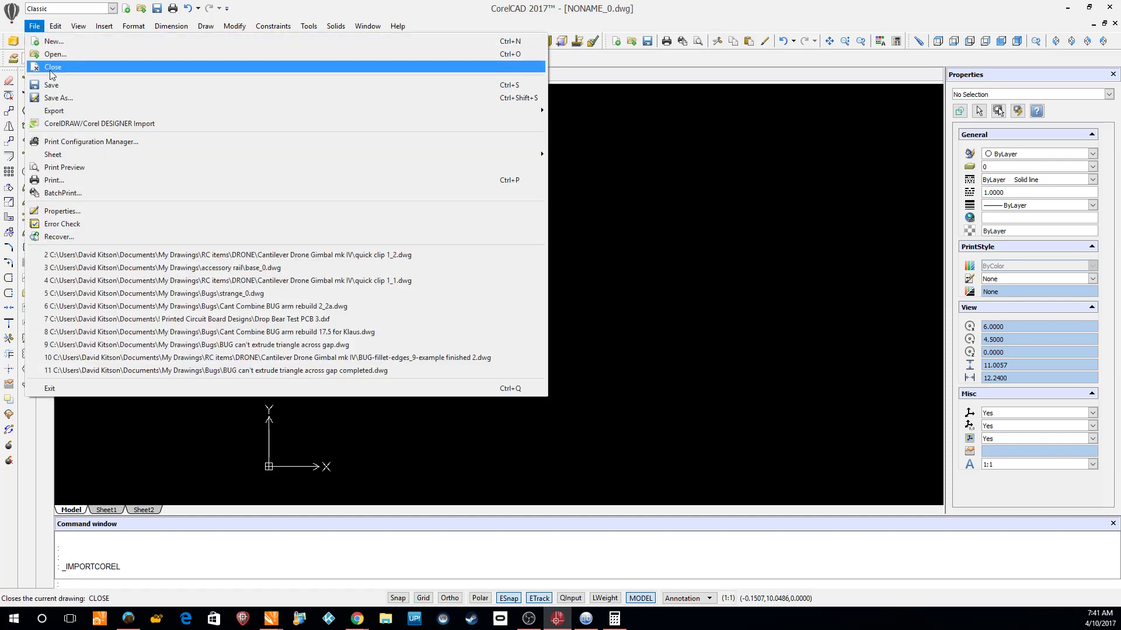
pyautogui.click(68, 124)
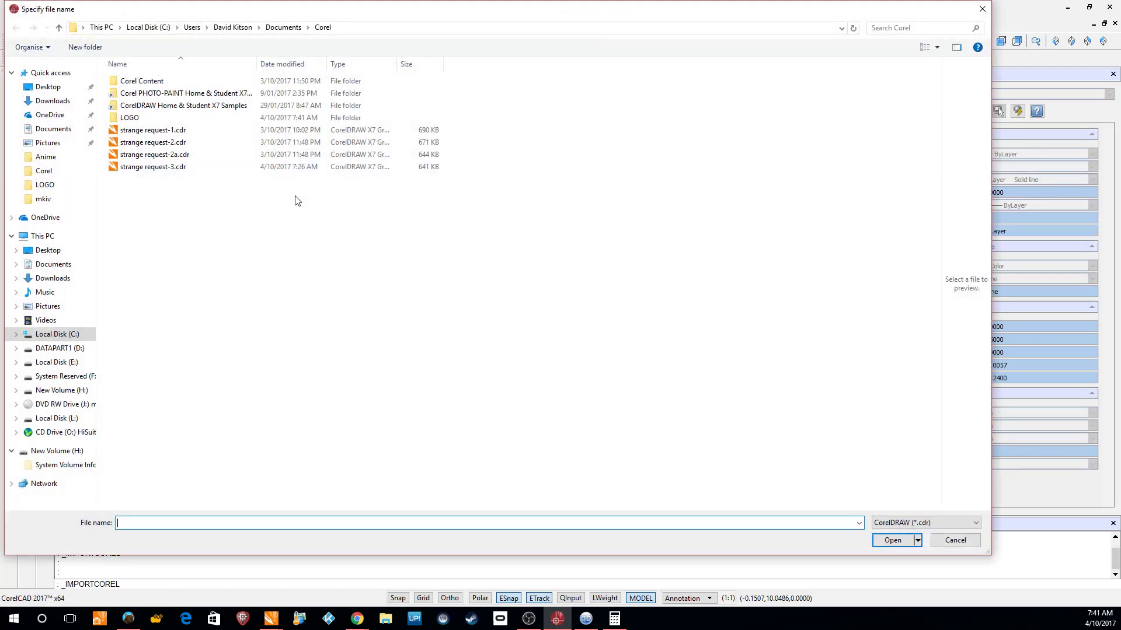
pyautogui.doubleClick(130, 121)
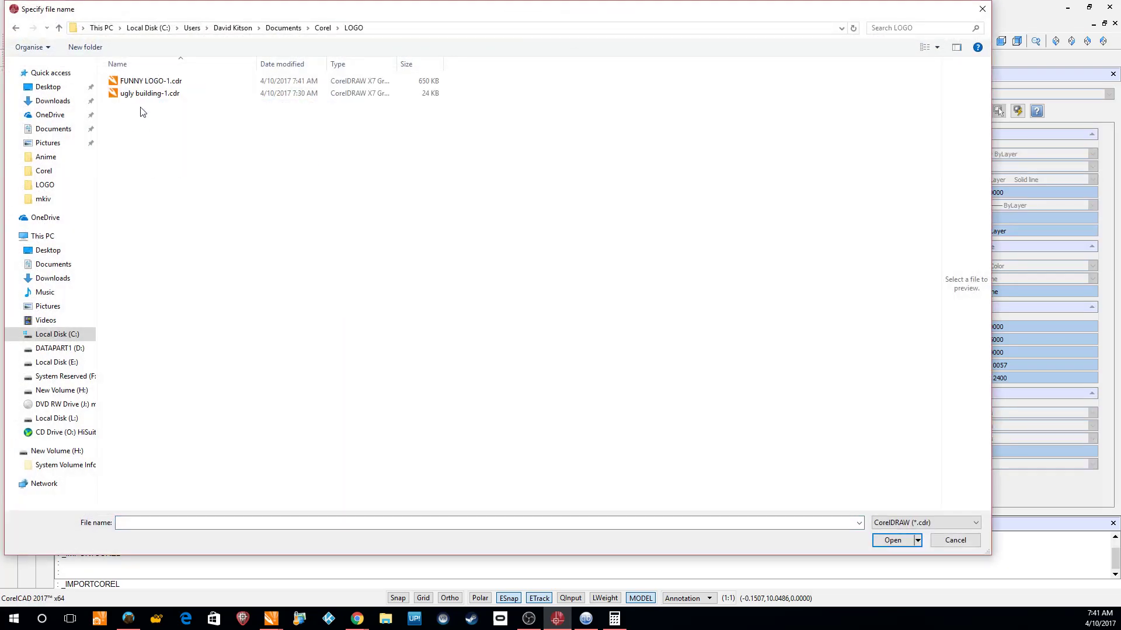
pyautogui.doubleClick(136, 86)
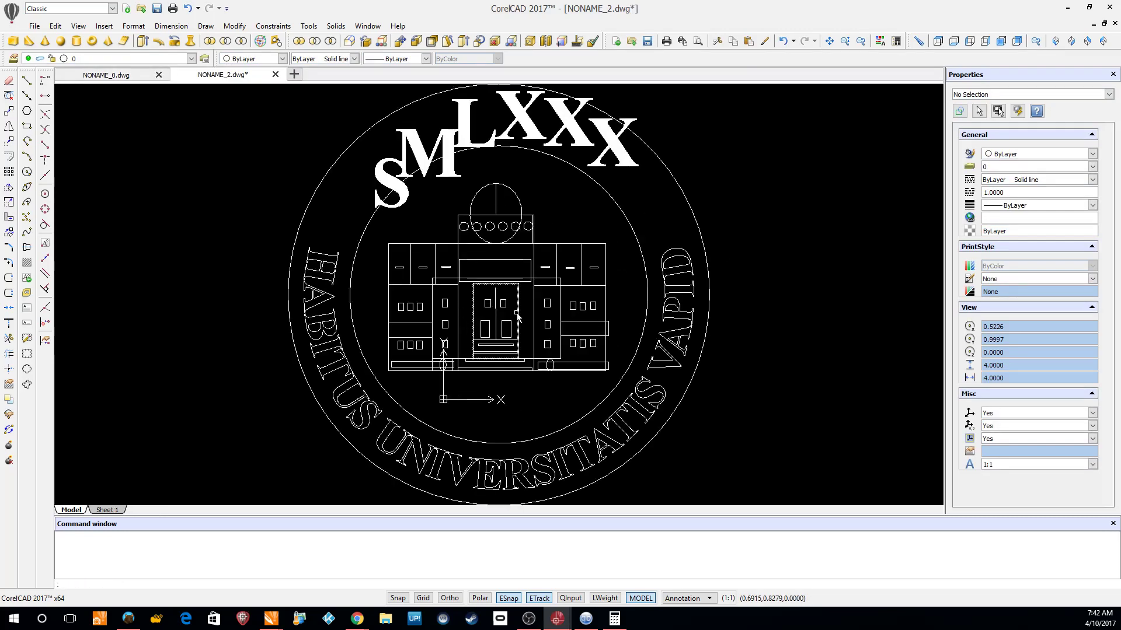
pyautogui.scroll(-1, 517, 317)
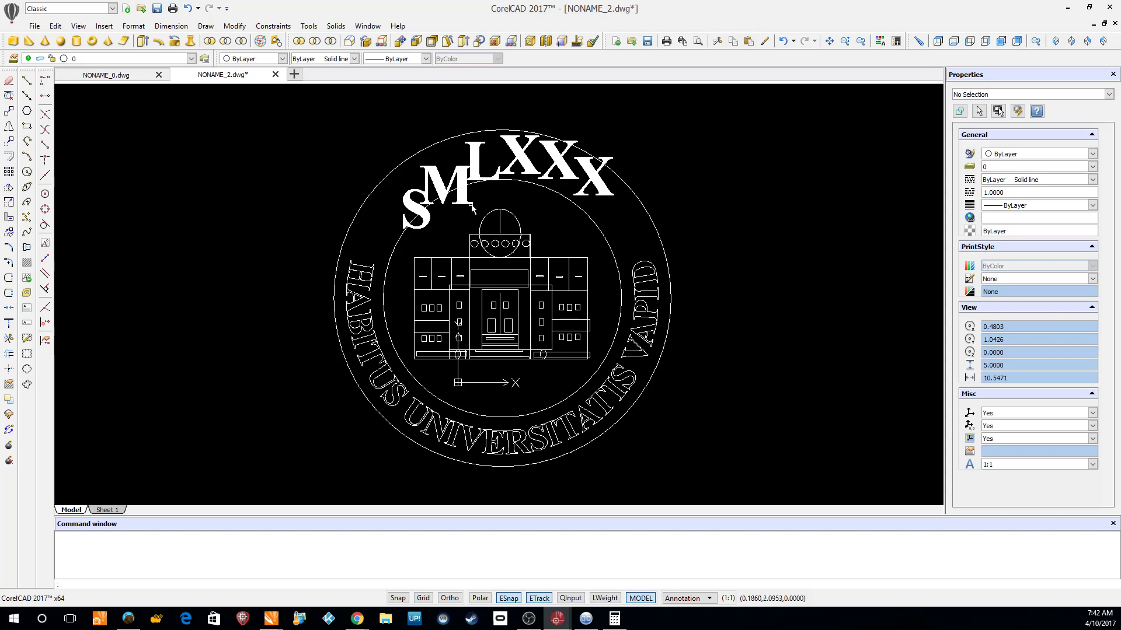
pyautogui.click(415, 207)
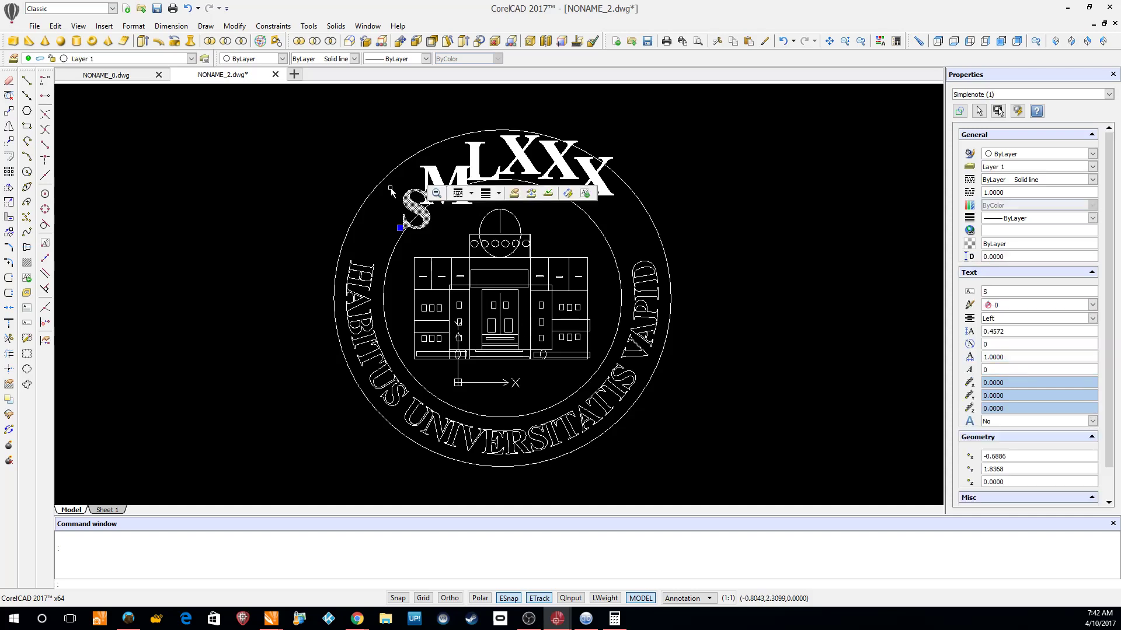
pyautogui.scroll(-1, 554, 176)
pyautogui.click(704, 217)
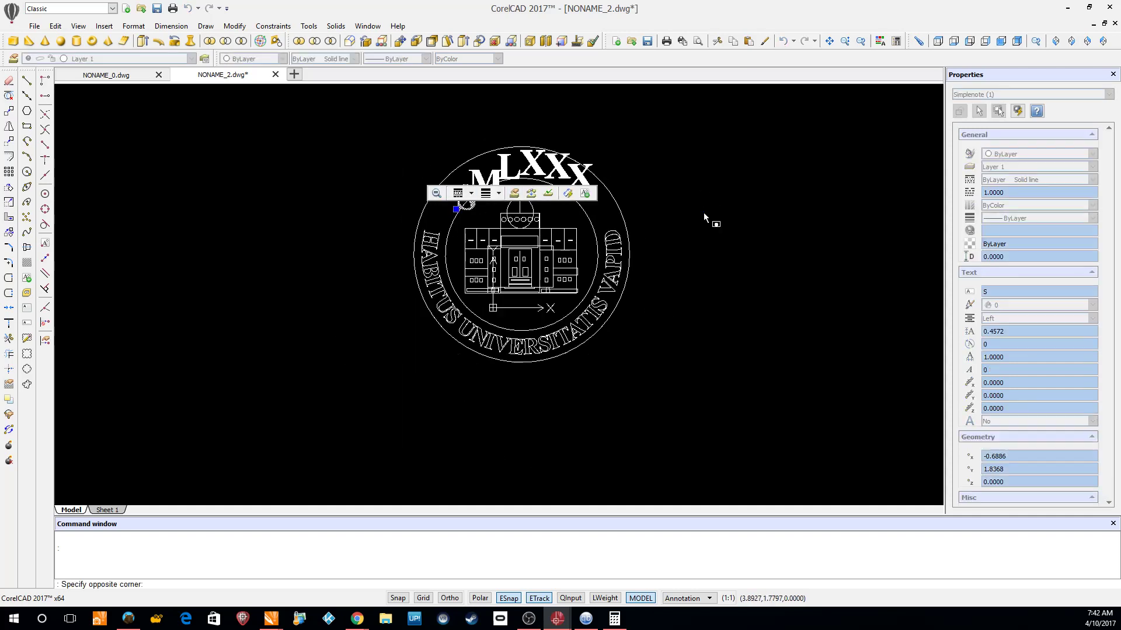
pyautogui.click(665, 228)
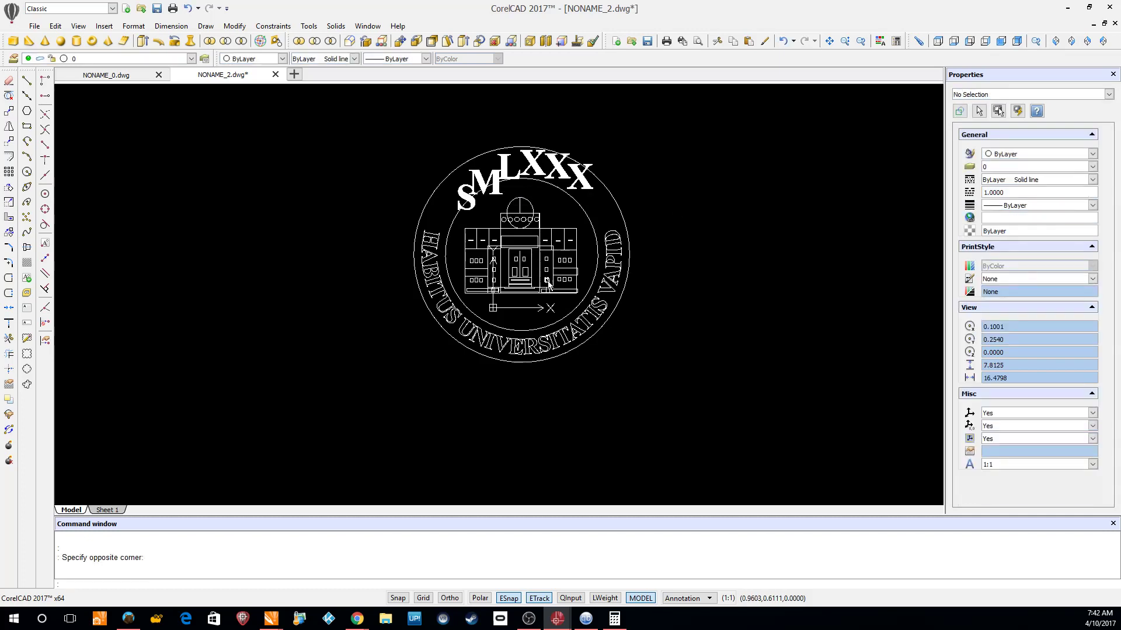
pyautogui.scroll(1, 632, 240)
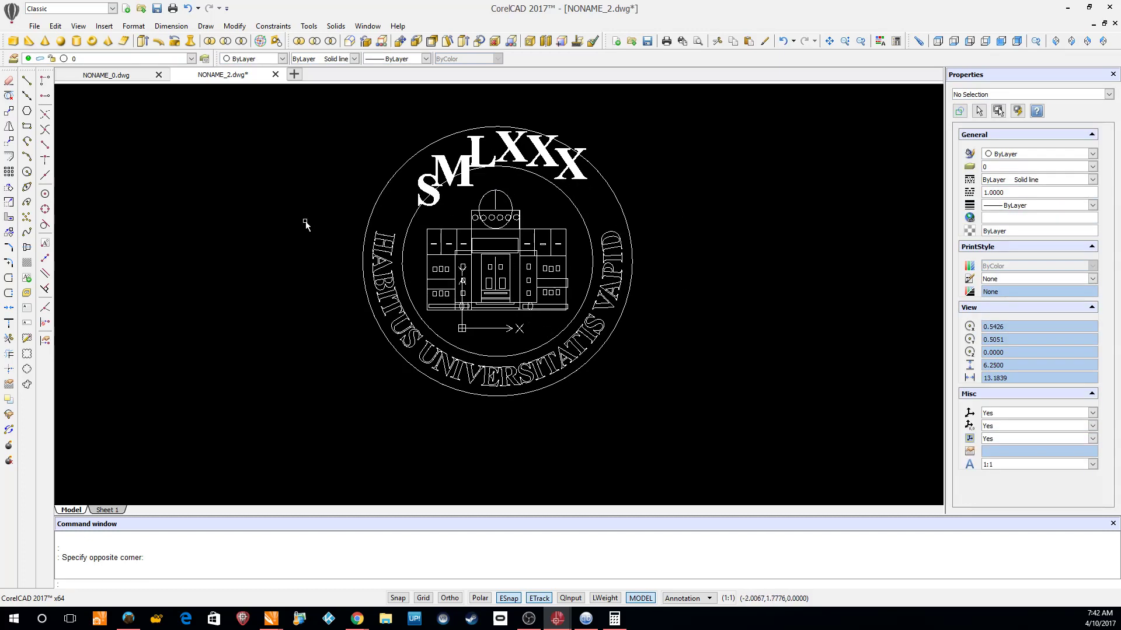
# Set the seal's inner circle lineweight to 1.06 mm
pyautogui.click(566, 333)
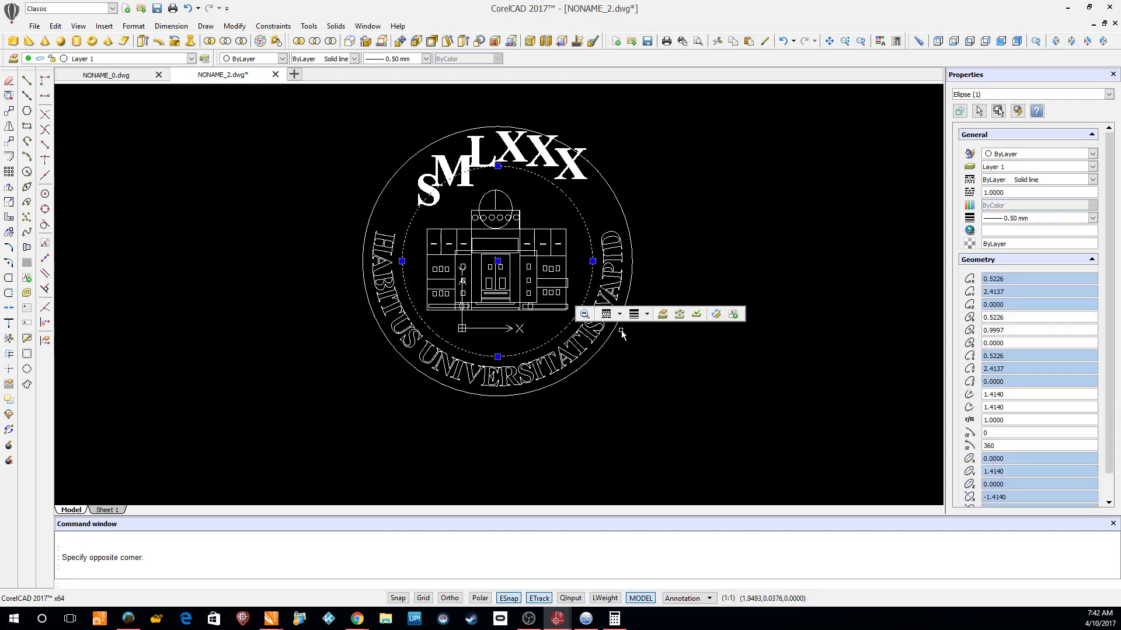
pyautogui.click(422, 59)
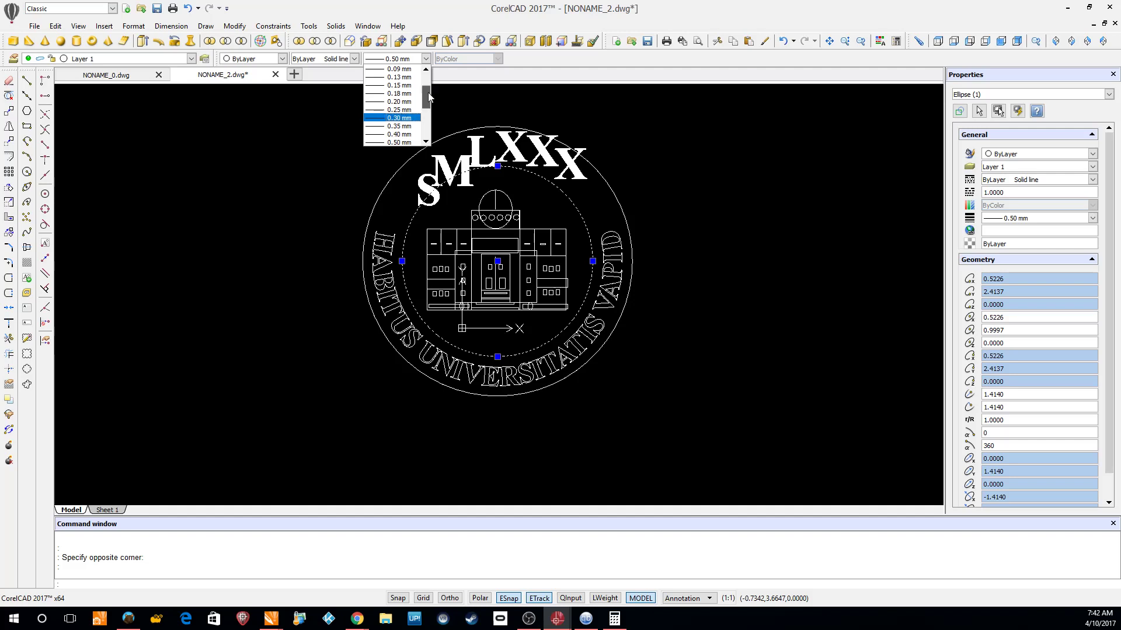
pyautogui.scroll(-3, 427, 96)
pyautogui.click(377, 103)
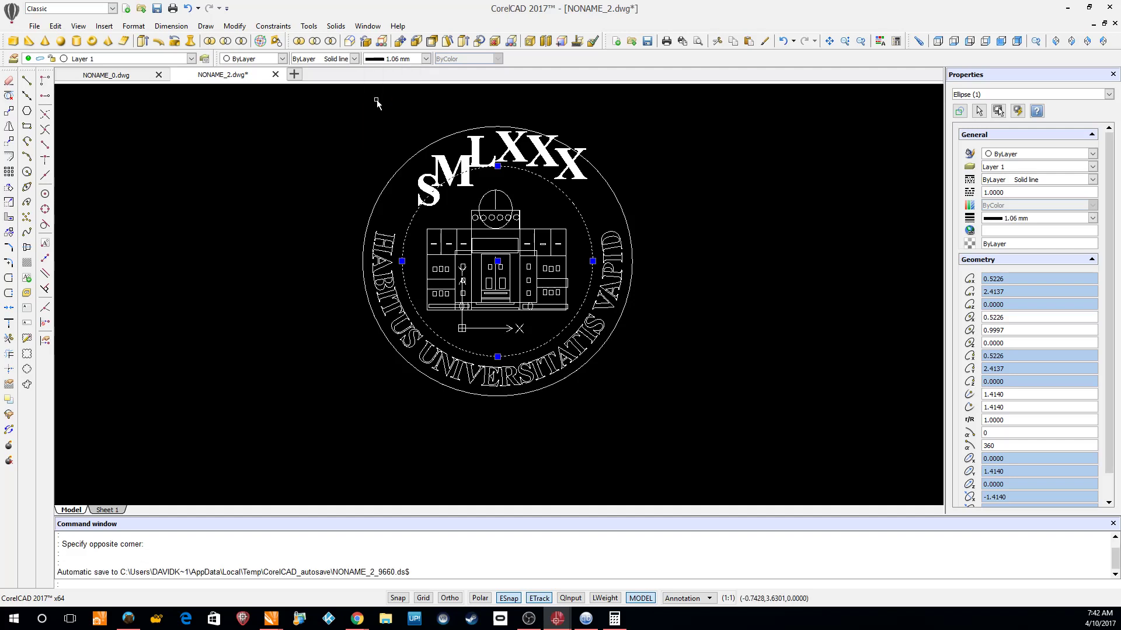
pyautogui.click(684, 216)
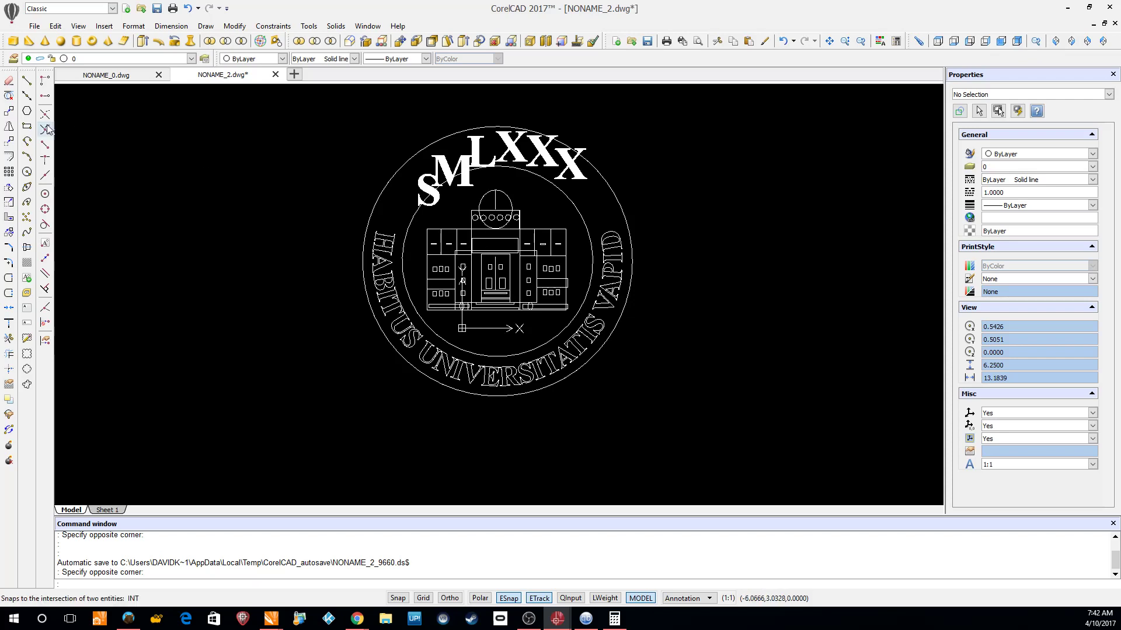
# Draw a test circle centred near the M, then delete it
pyautogui.click(27, 171)
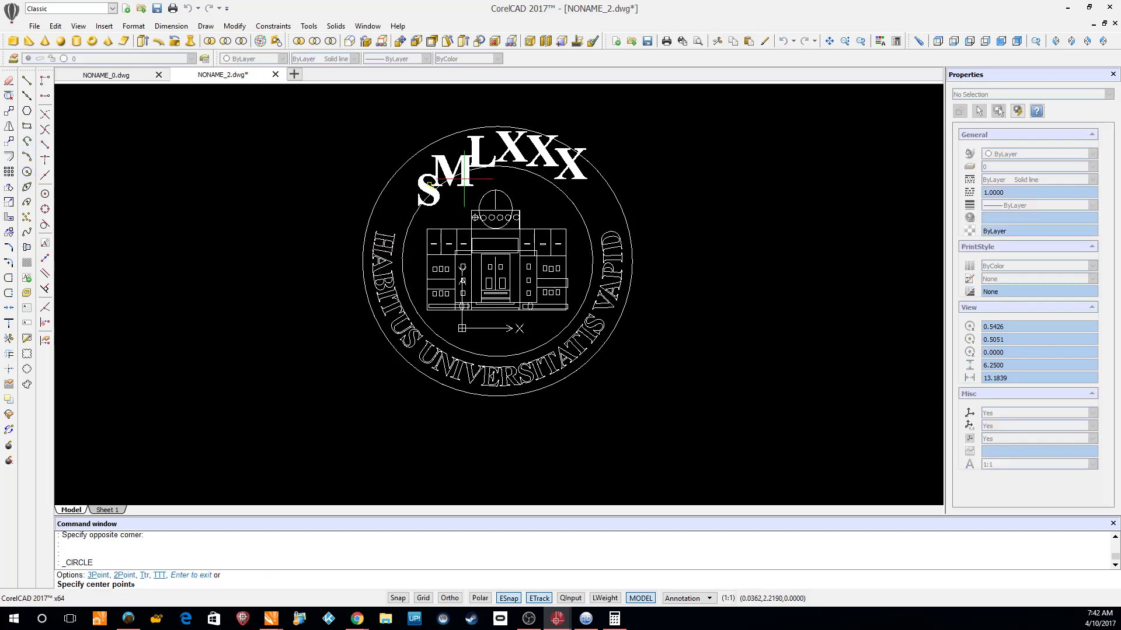
pyautogui.click(666, 212)
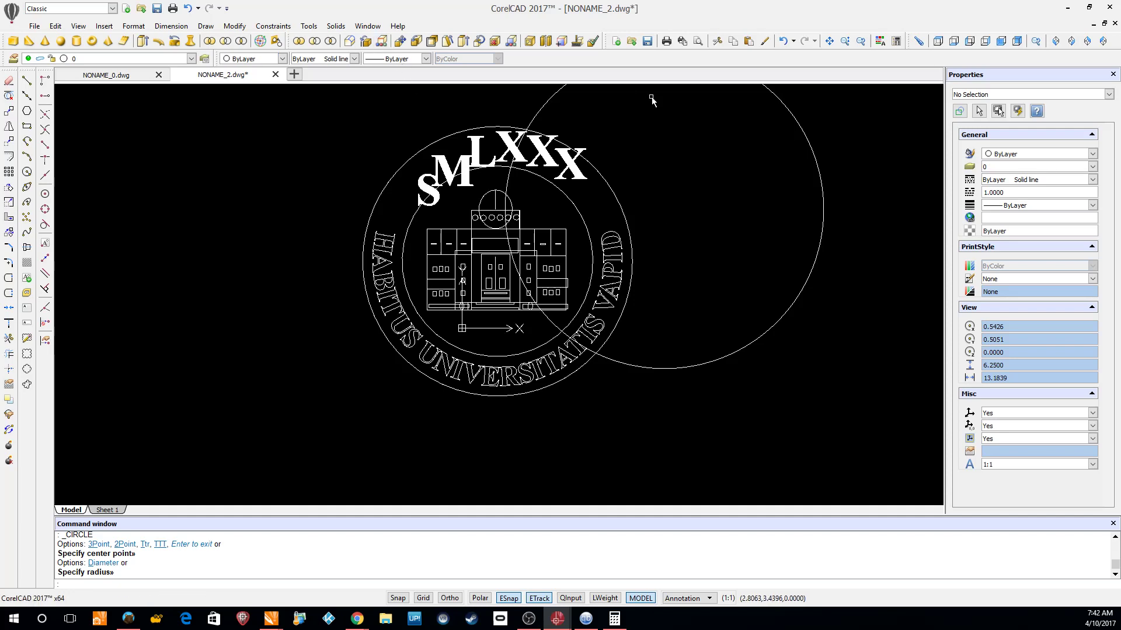
pyautogui.click(800, 112)
pyautogui.click(800, 112)
pyautogui.press('Delete')
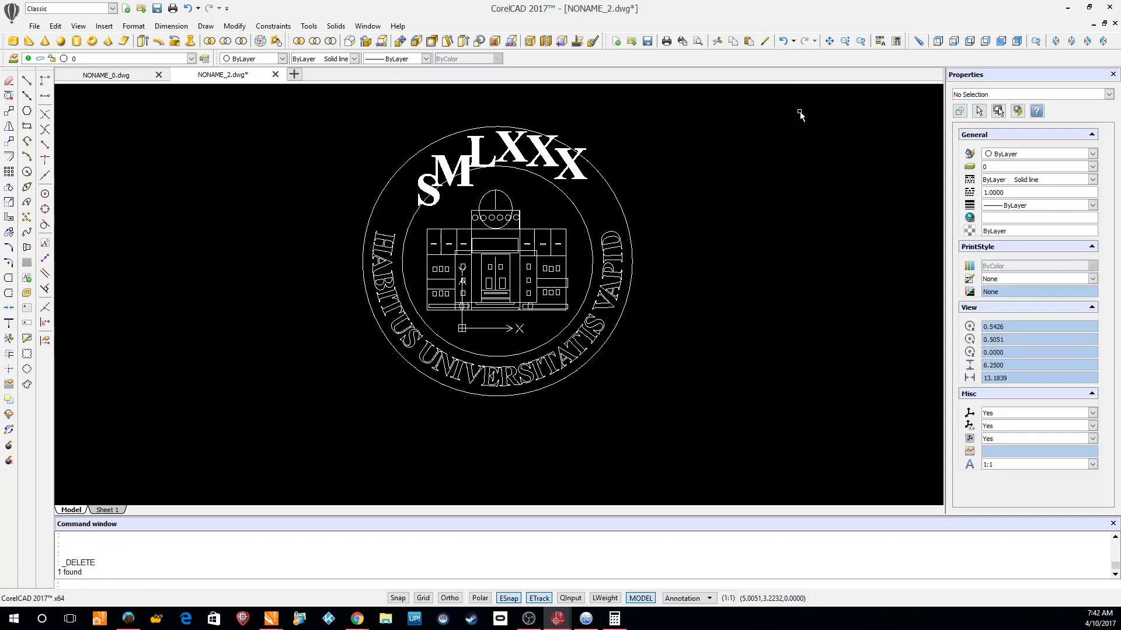